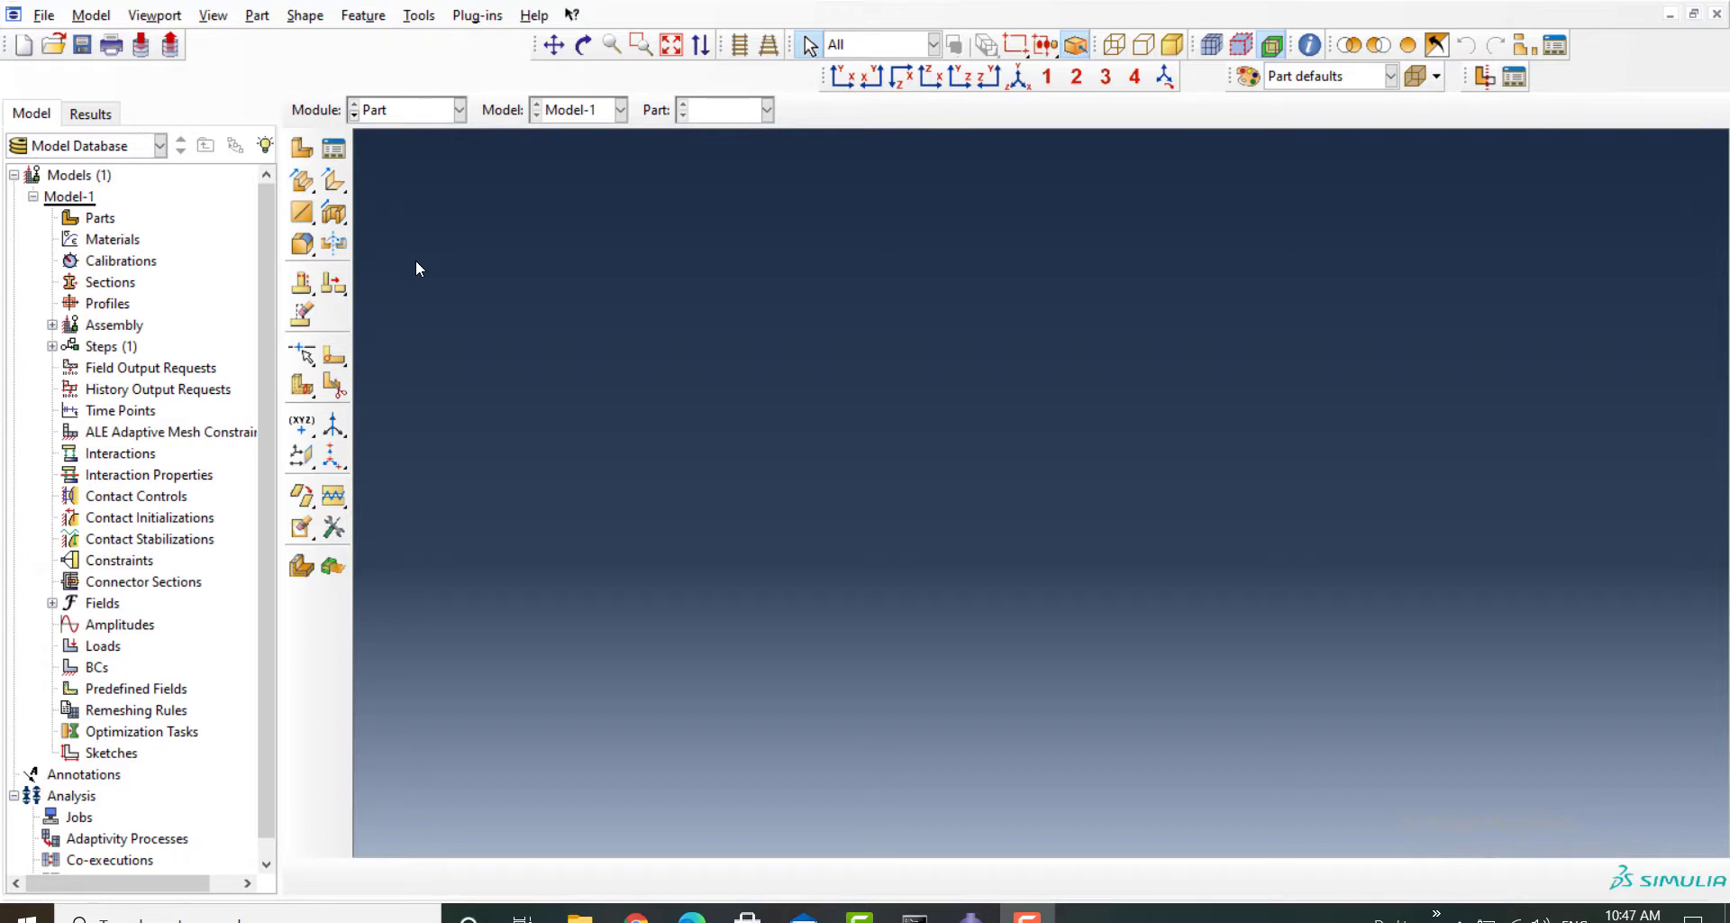
Step: Create a 2D planar deformable shell part named HolePlate
left_click(302, 147)
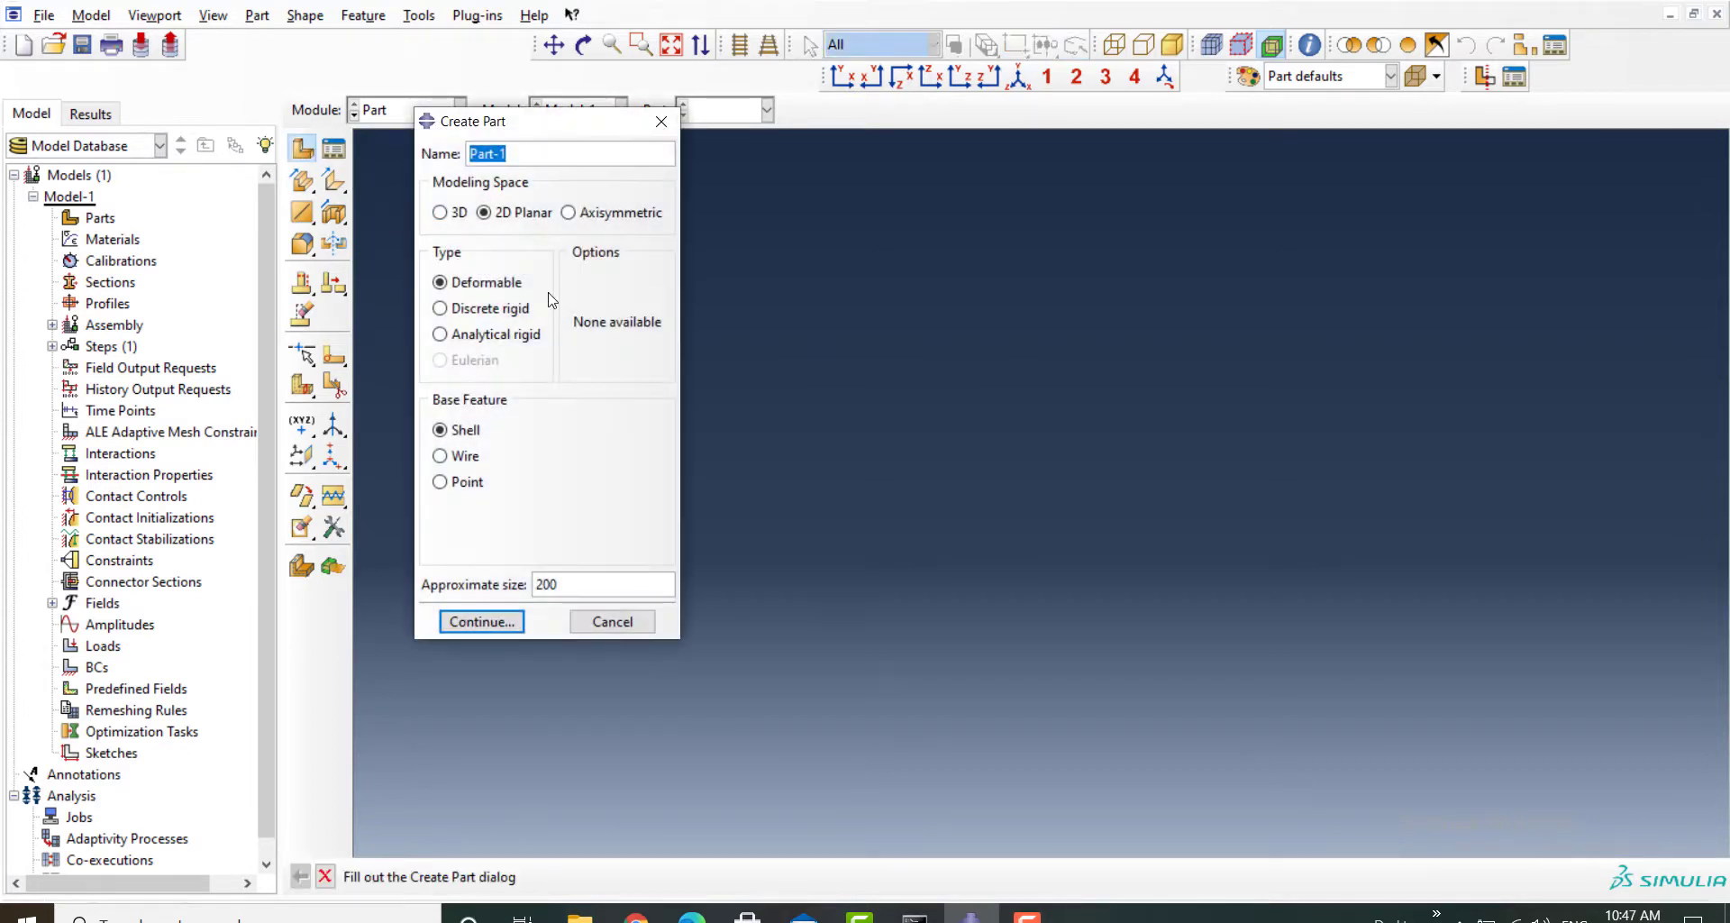
type("HolePlate")
left_click(479, 627)
Step: Sketch the plate rectangle with corners at 0,0 and 100,50
left_click(332, 181)
type("0")
key("Return")
type("100,50")
key("Return")
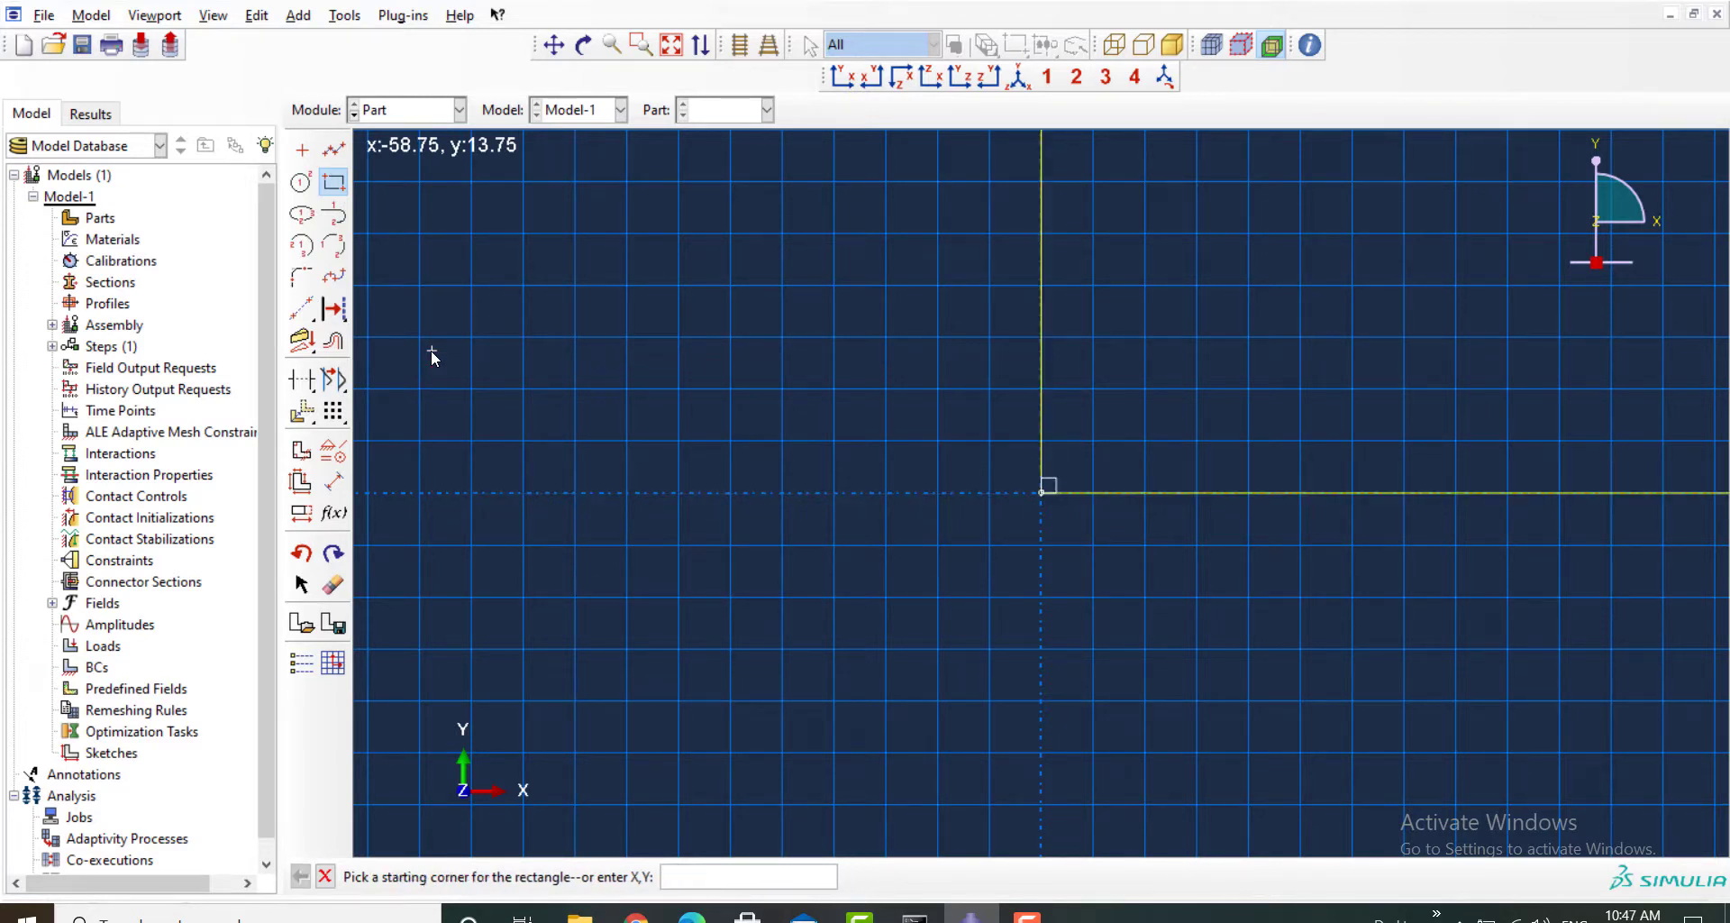
left_click(325, 876)
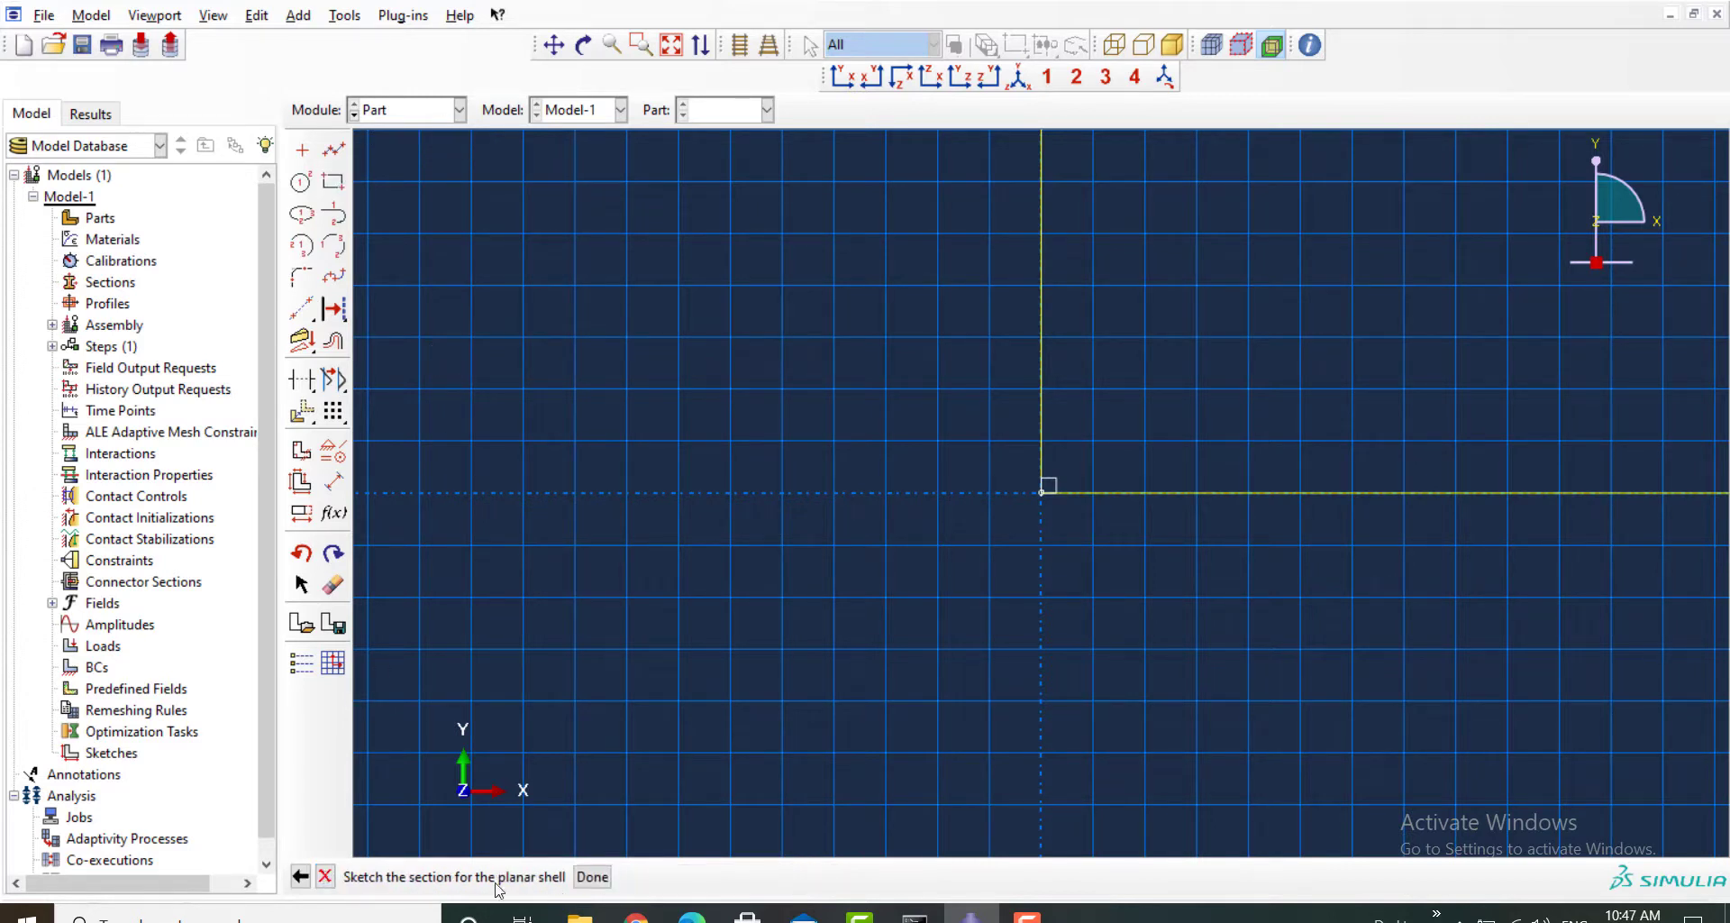
Step: Finish the outline and sketch an extruded-cut ellipse centred 50,25 through 60,25 and 50,40
left_click(592, 876)
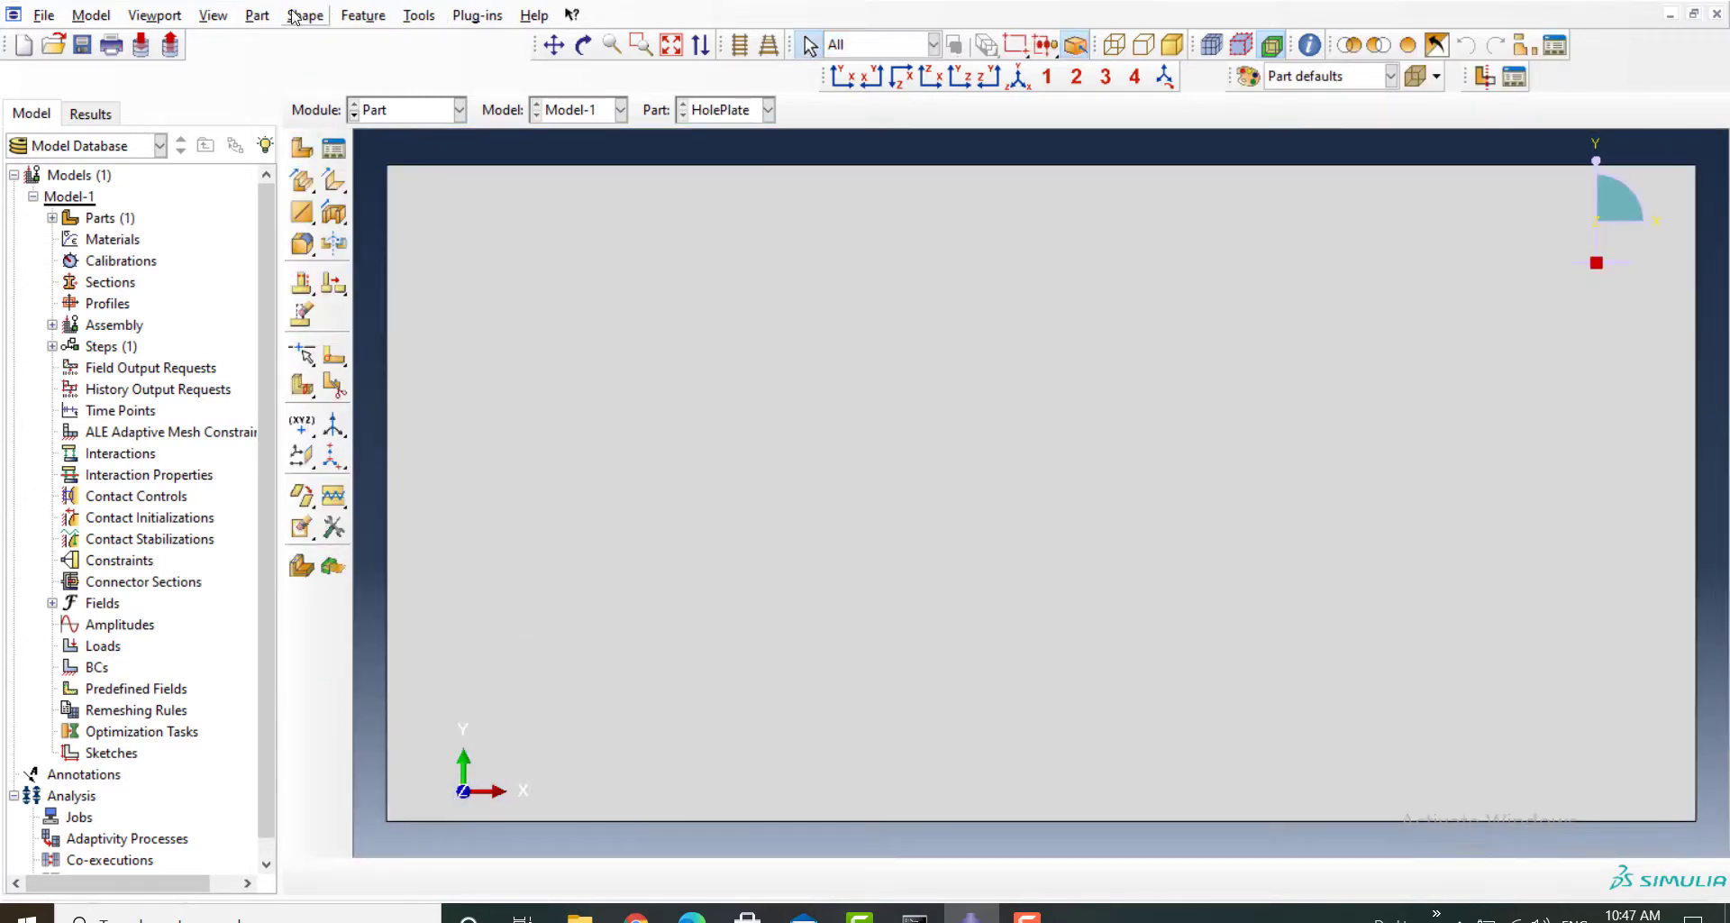
left_click(306, 15)
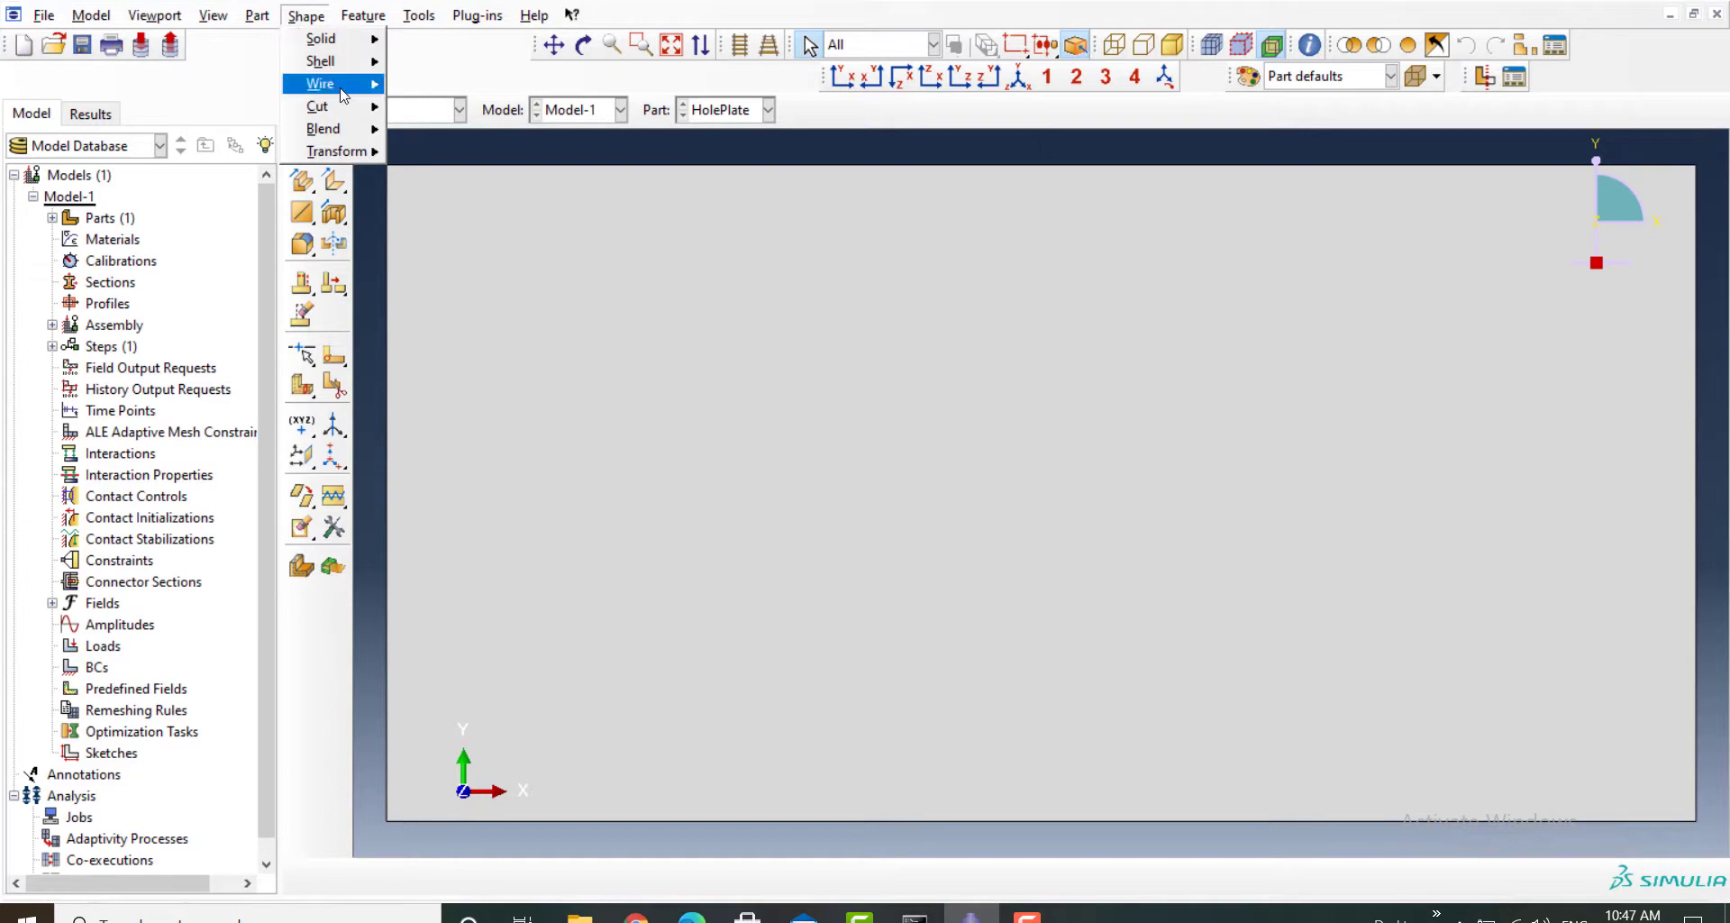
mouse_move(351, 112)
left_click(423, 106)
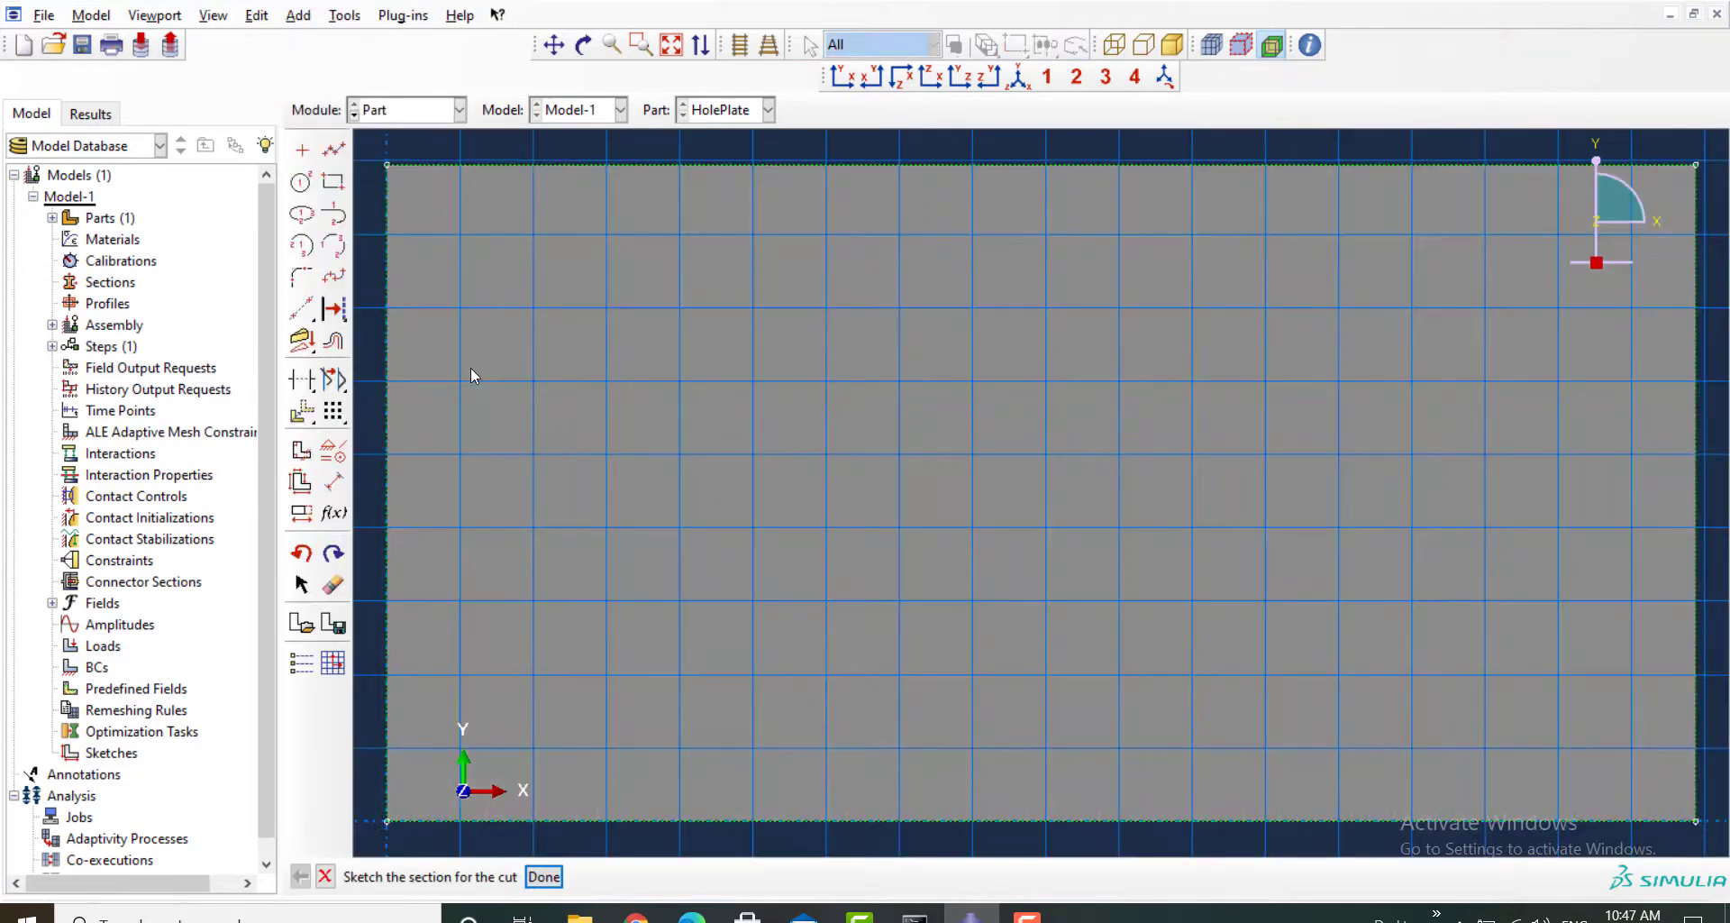
left_click(302, 213)
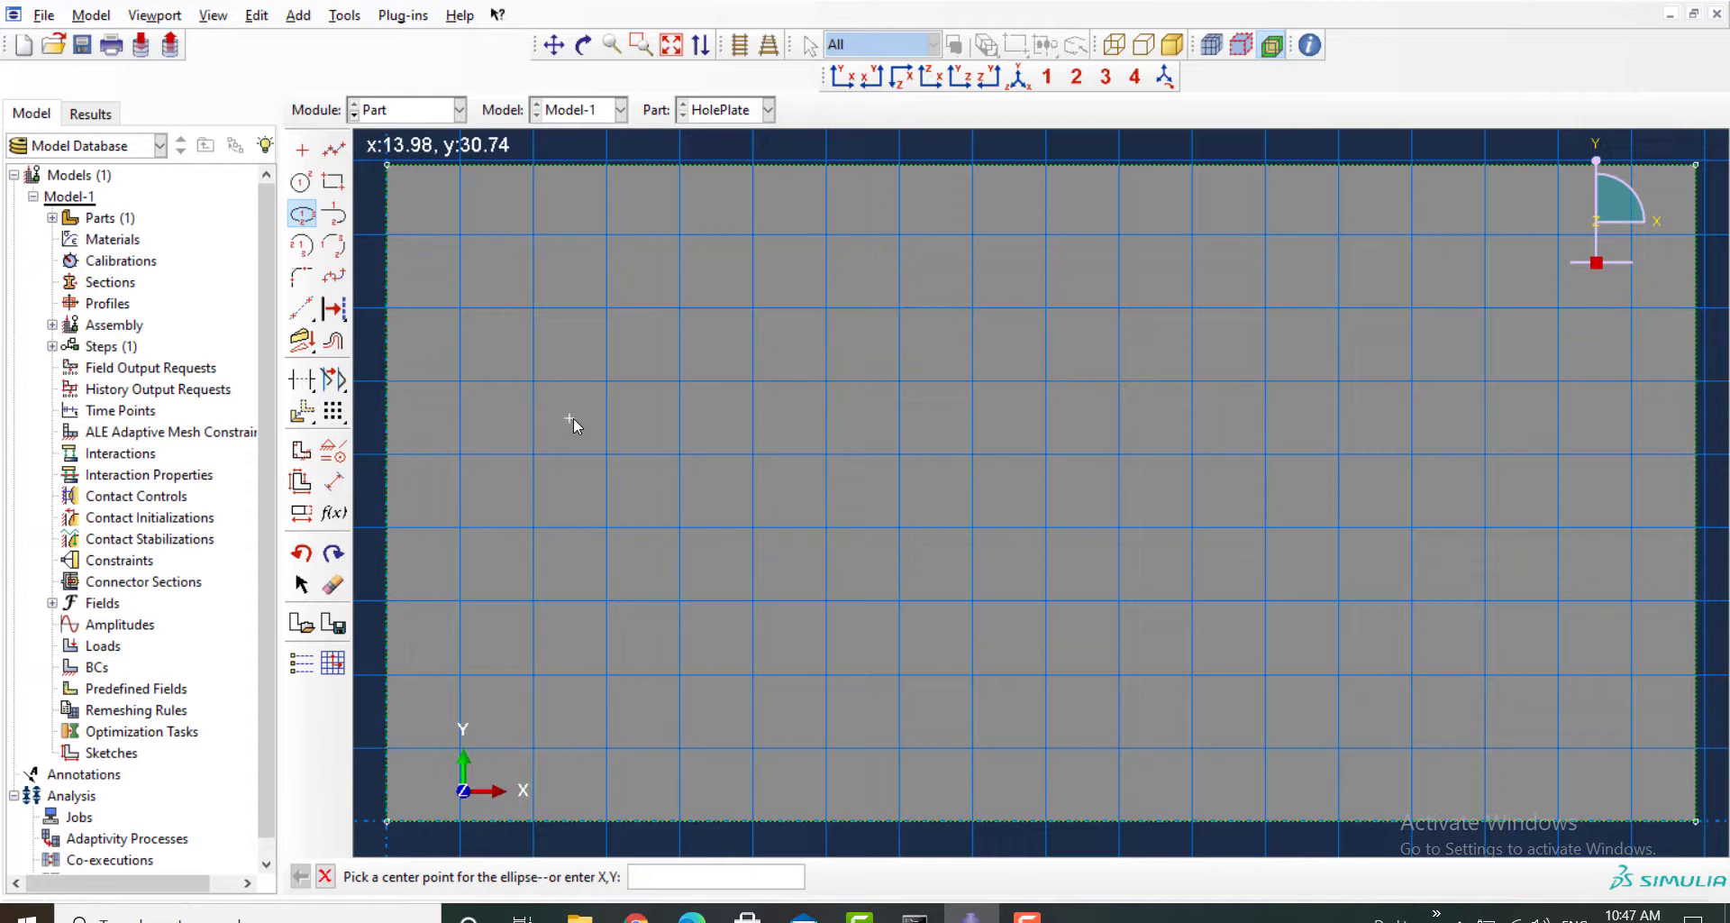
type("50,25")
key("Return")
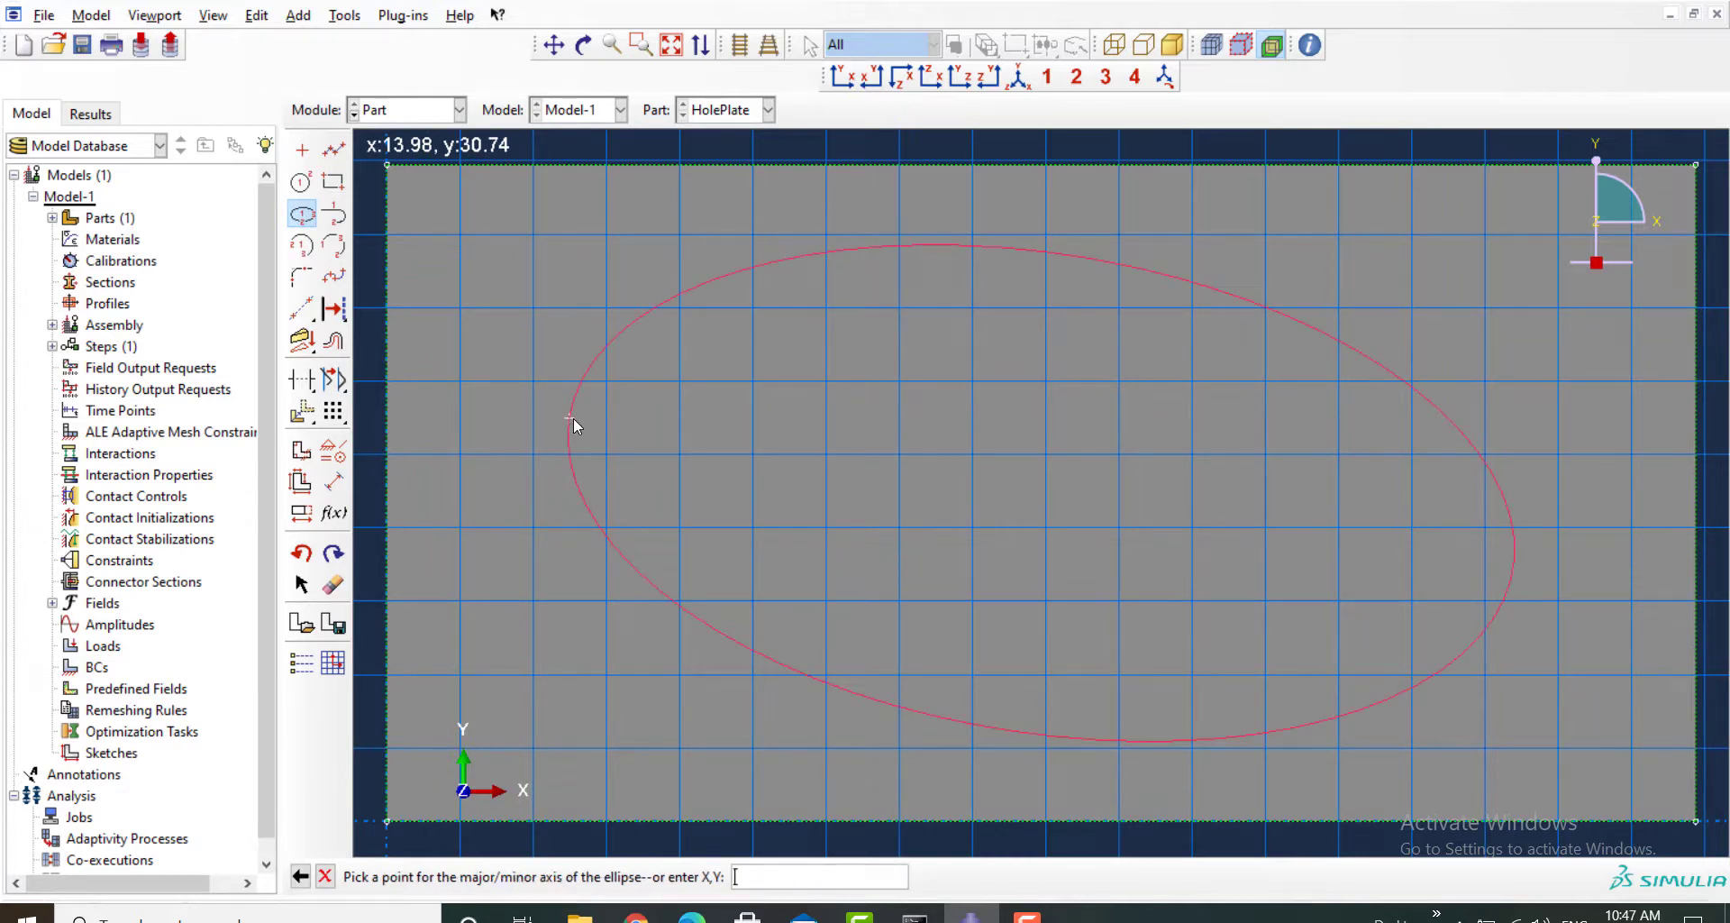
type("60,25")
key("Return")
type("50,40")
key("Return")
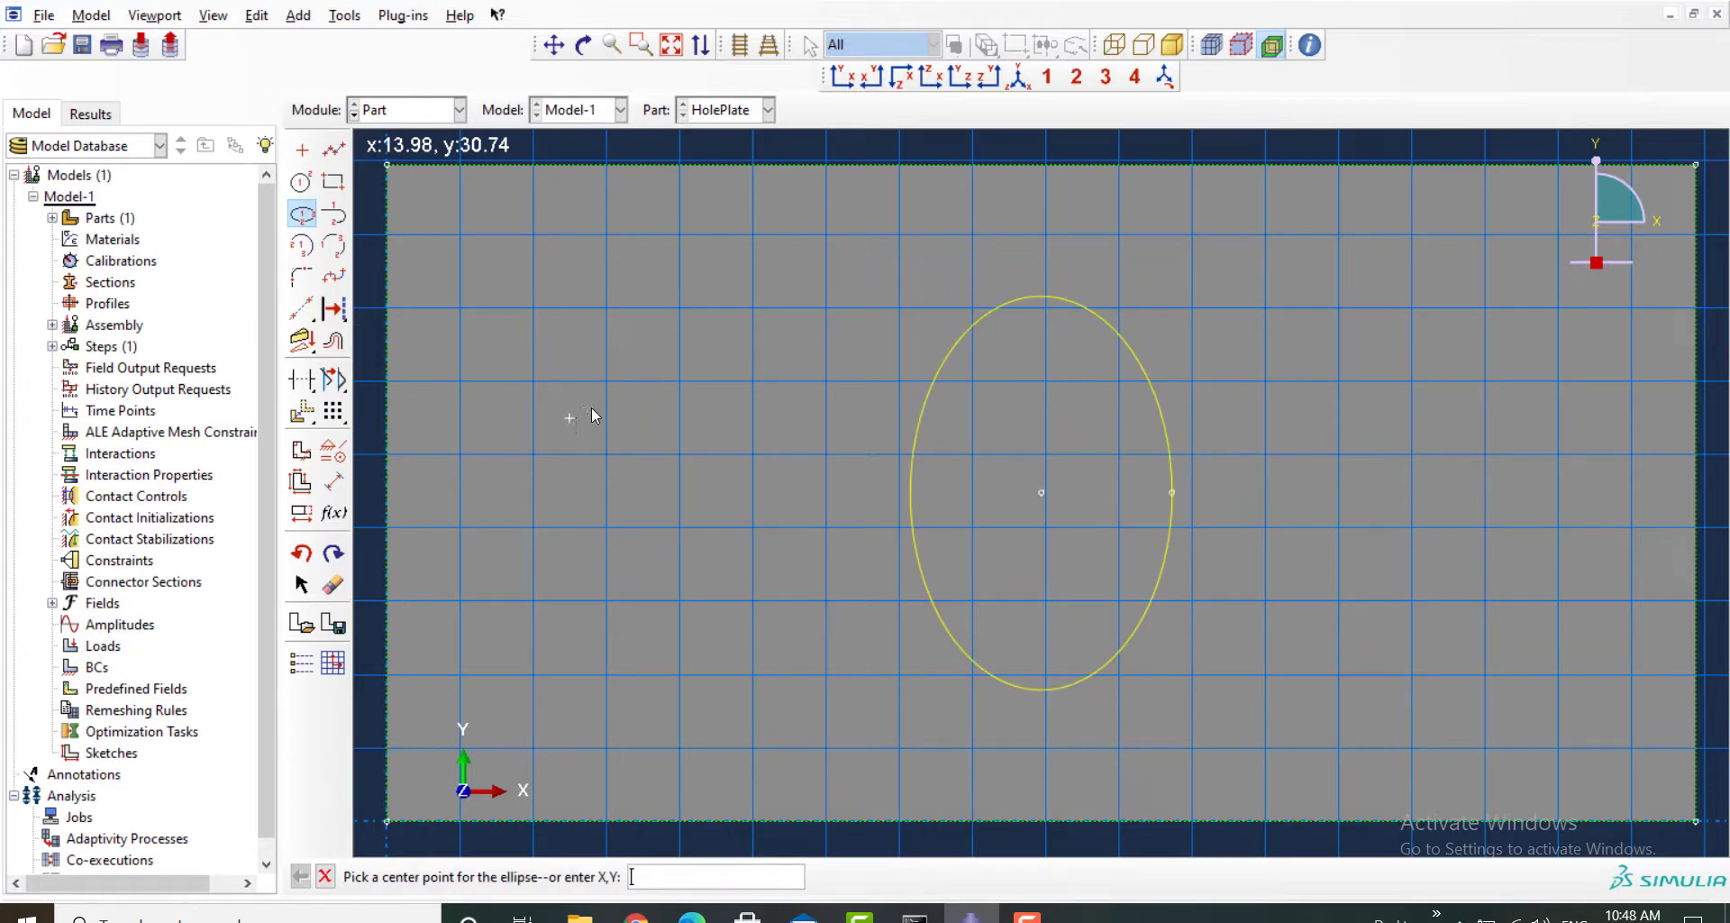
Step: Add a circle centred at 20,15 passing through 13,15 to the cut sketch
left_click(301, 182)
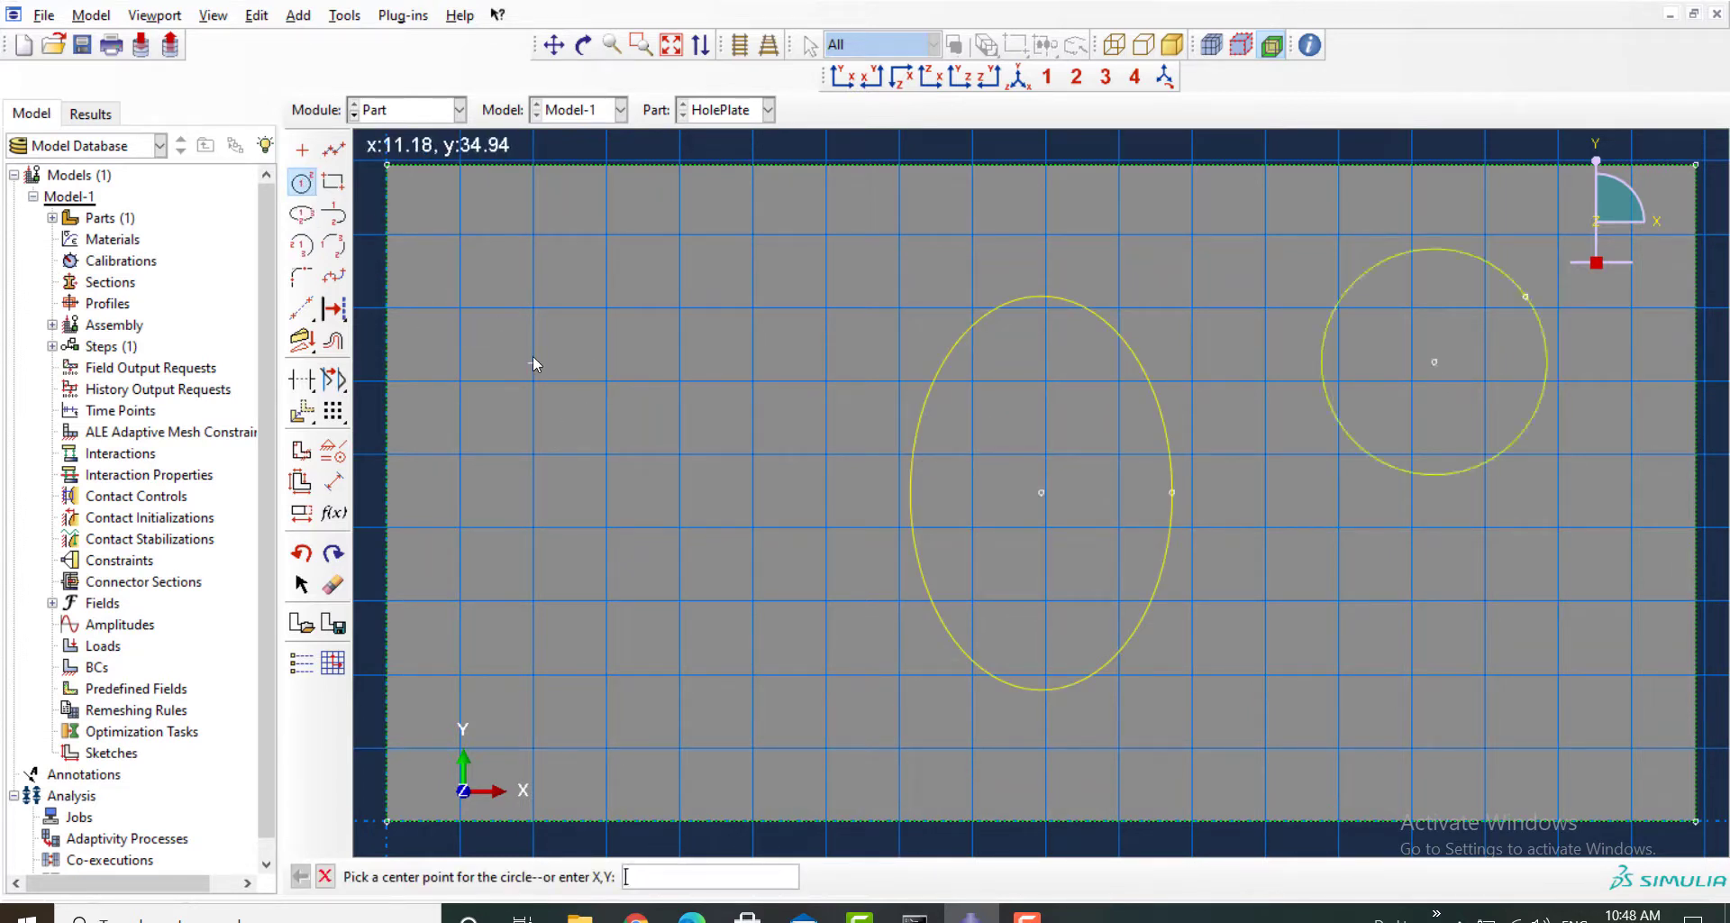
type("20,15")
key("Return")
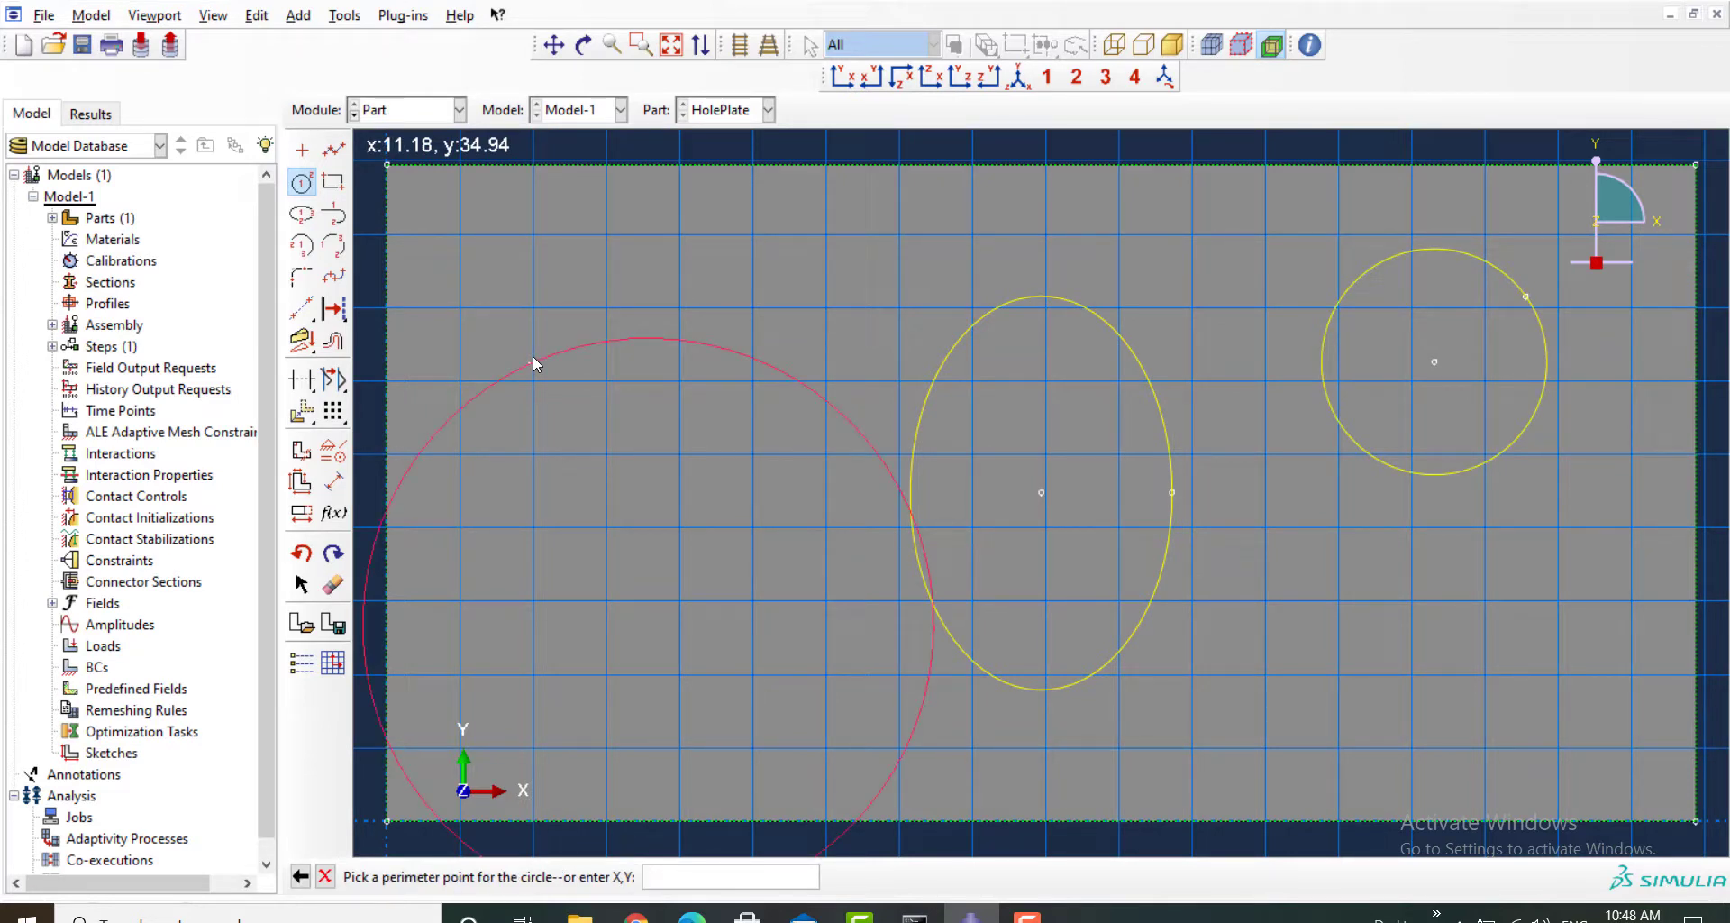
type("13,15")
key("Return")
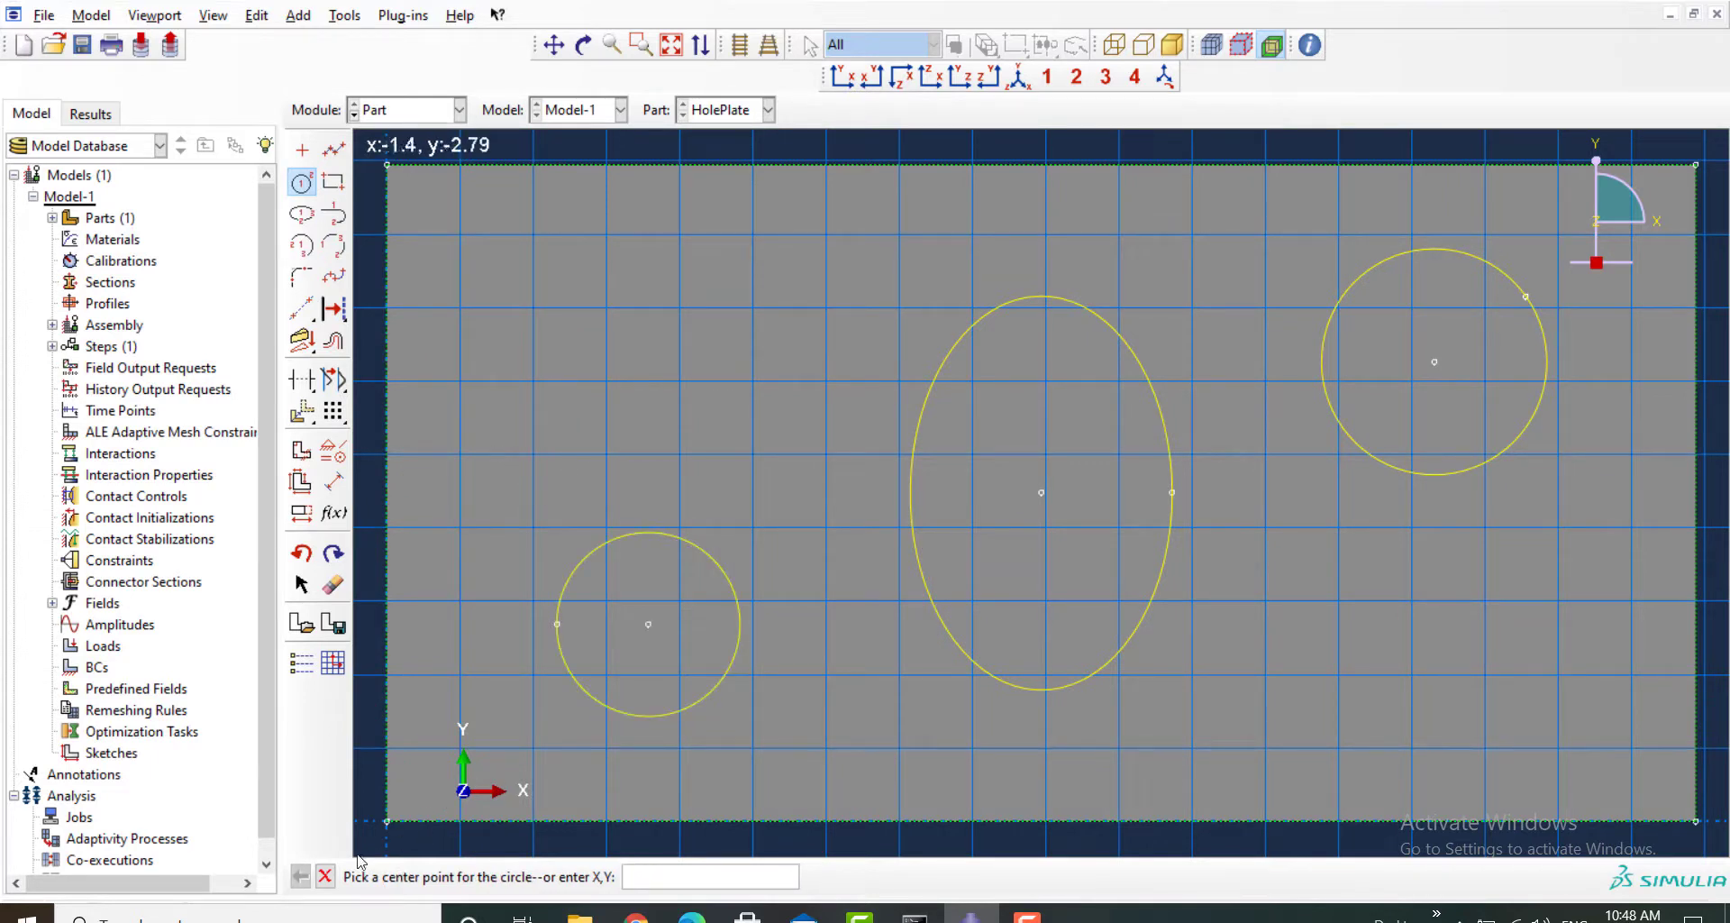
left_click(326, 876)
Step: Complete the hole cut and create material Steel with Young's modulus 2e5 and Poisson's ratio 0.3
left_click(541, 877)
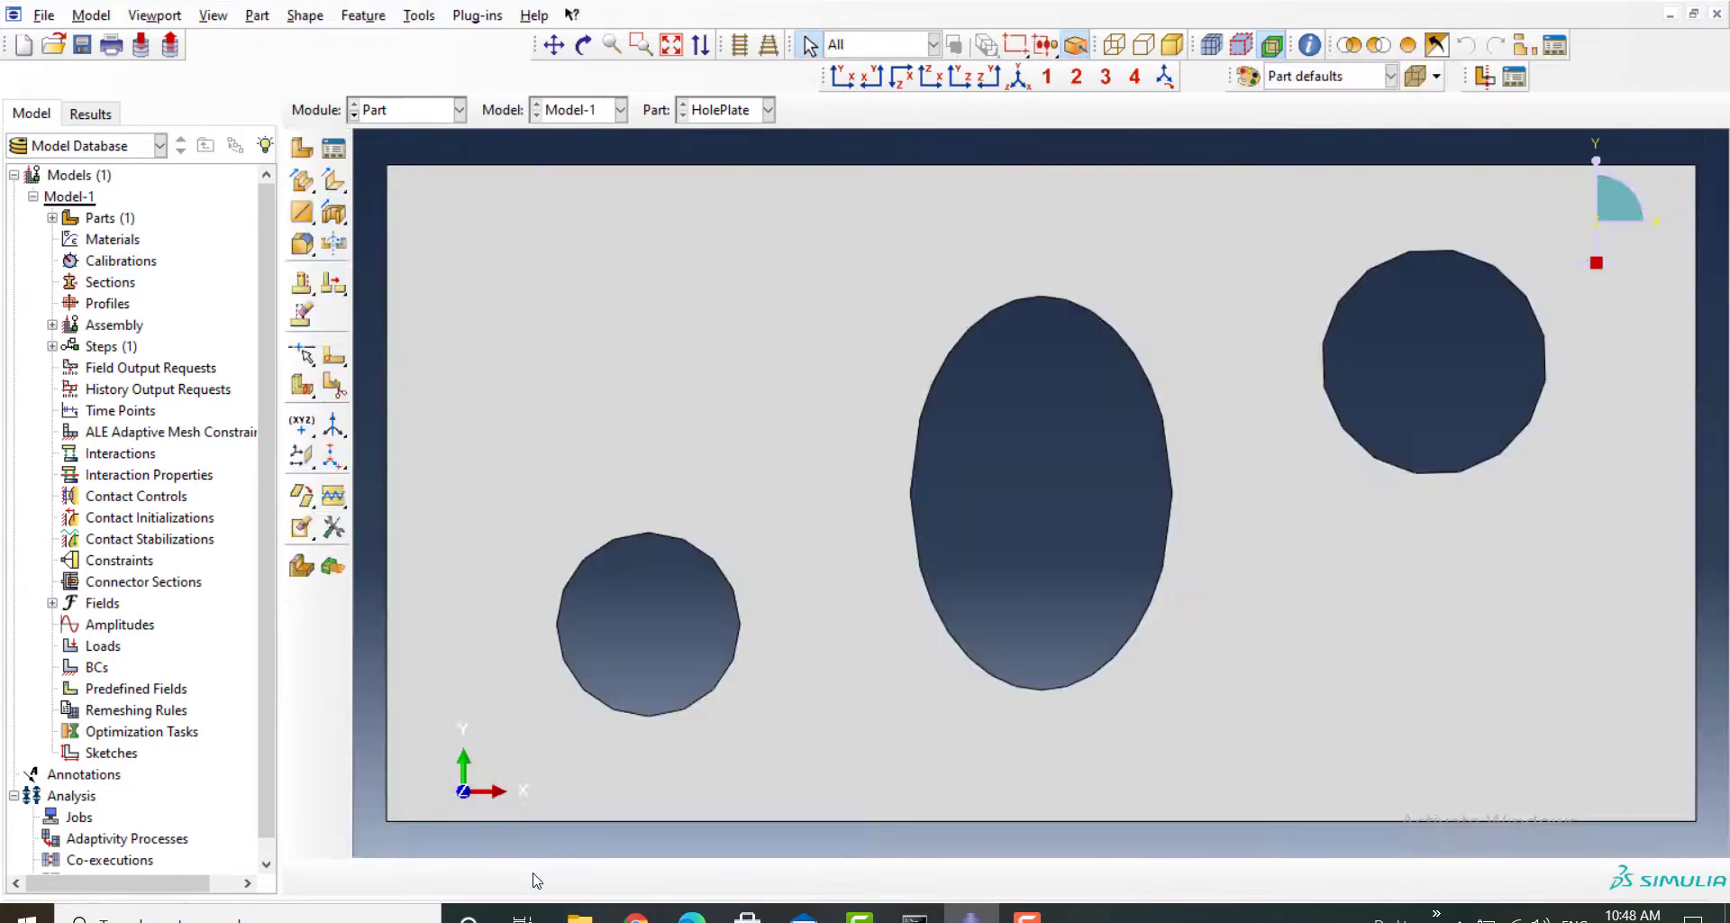
left_click(411, 114)
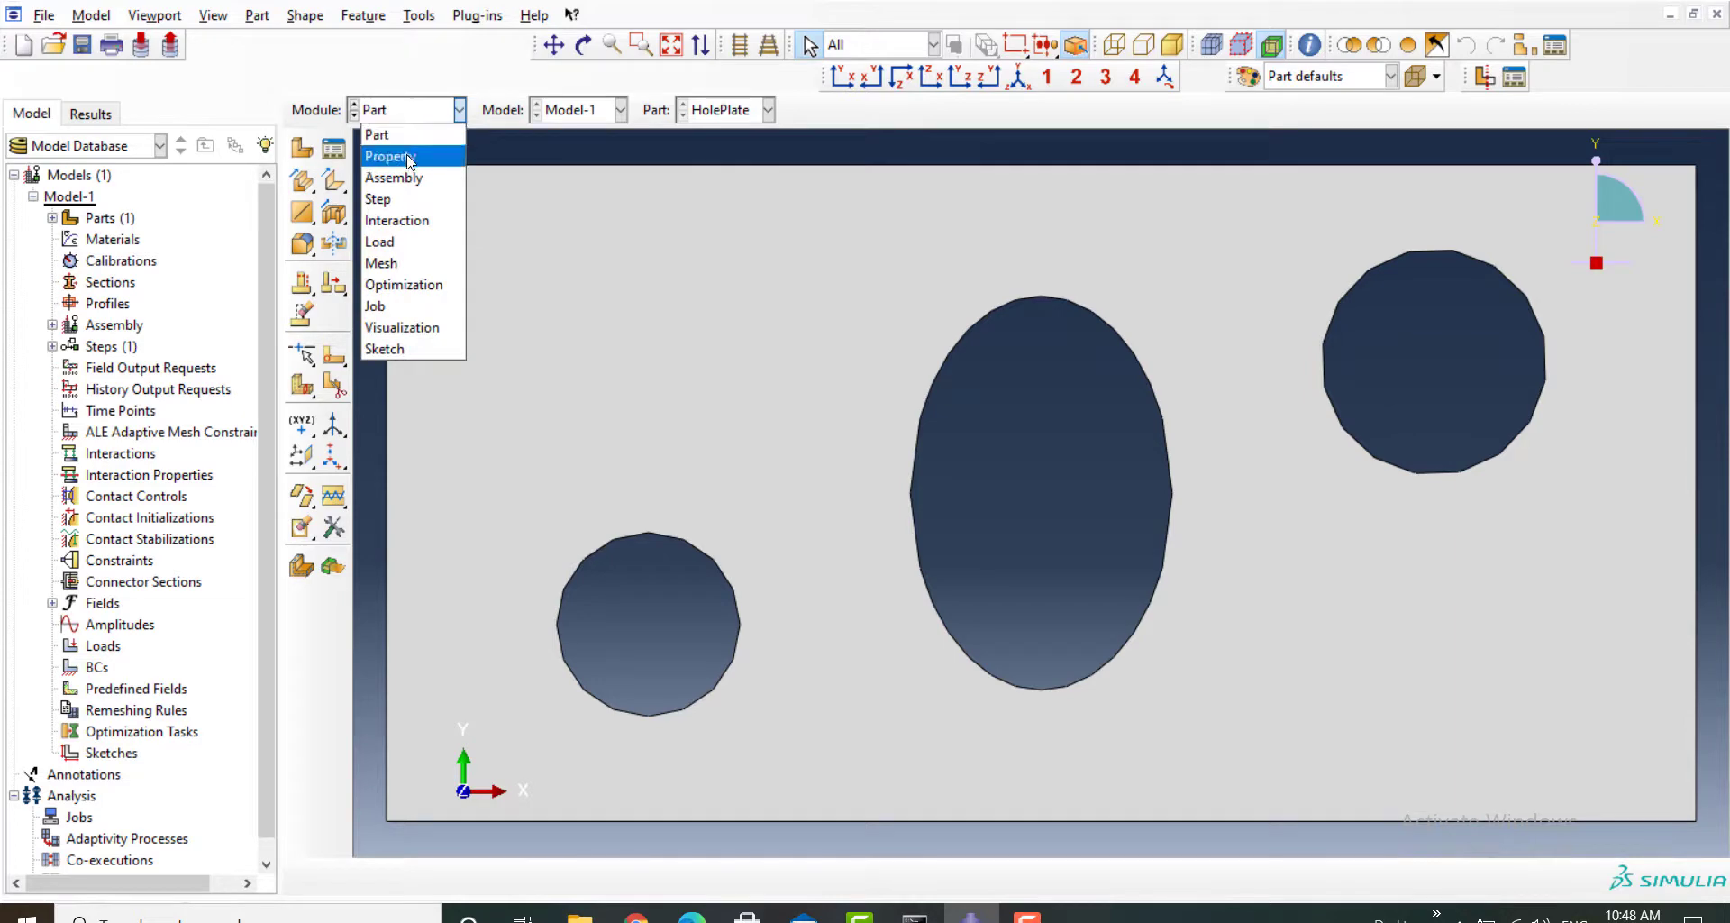
left_click(407, 157)
left_click(302, 147)
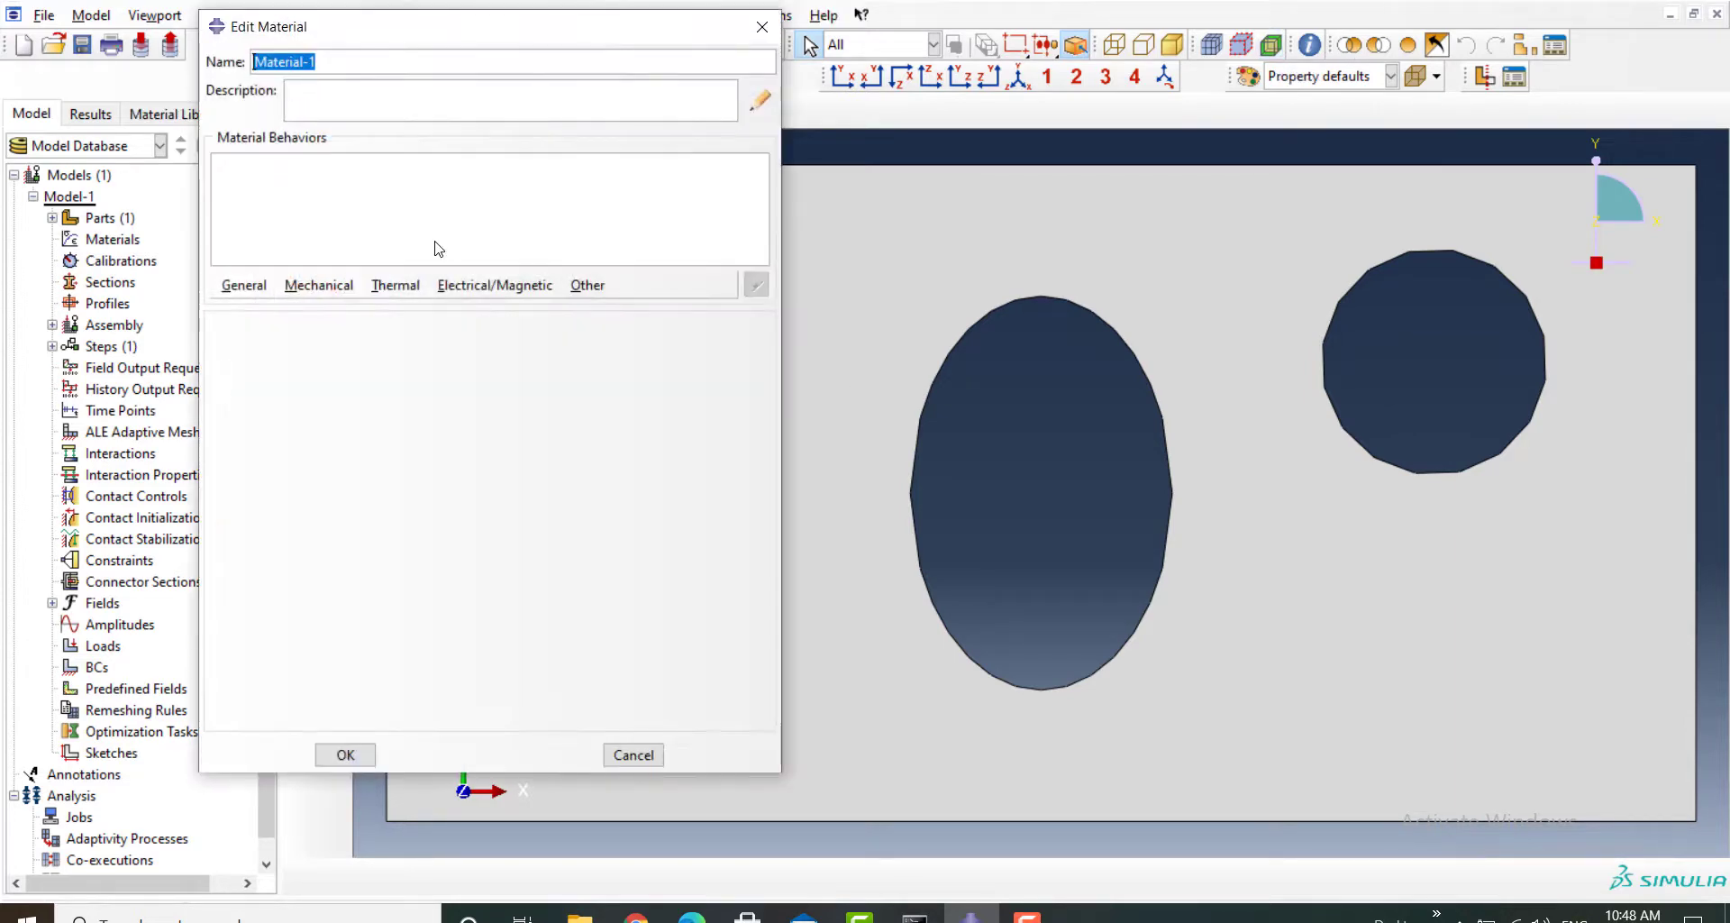
type("Steel")
left_click(322, 287)
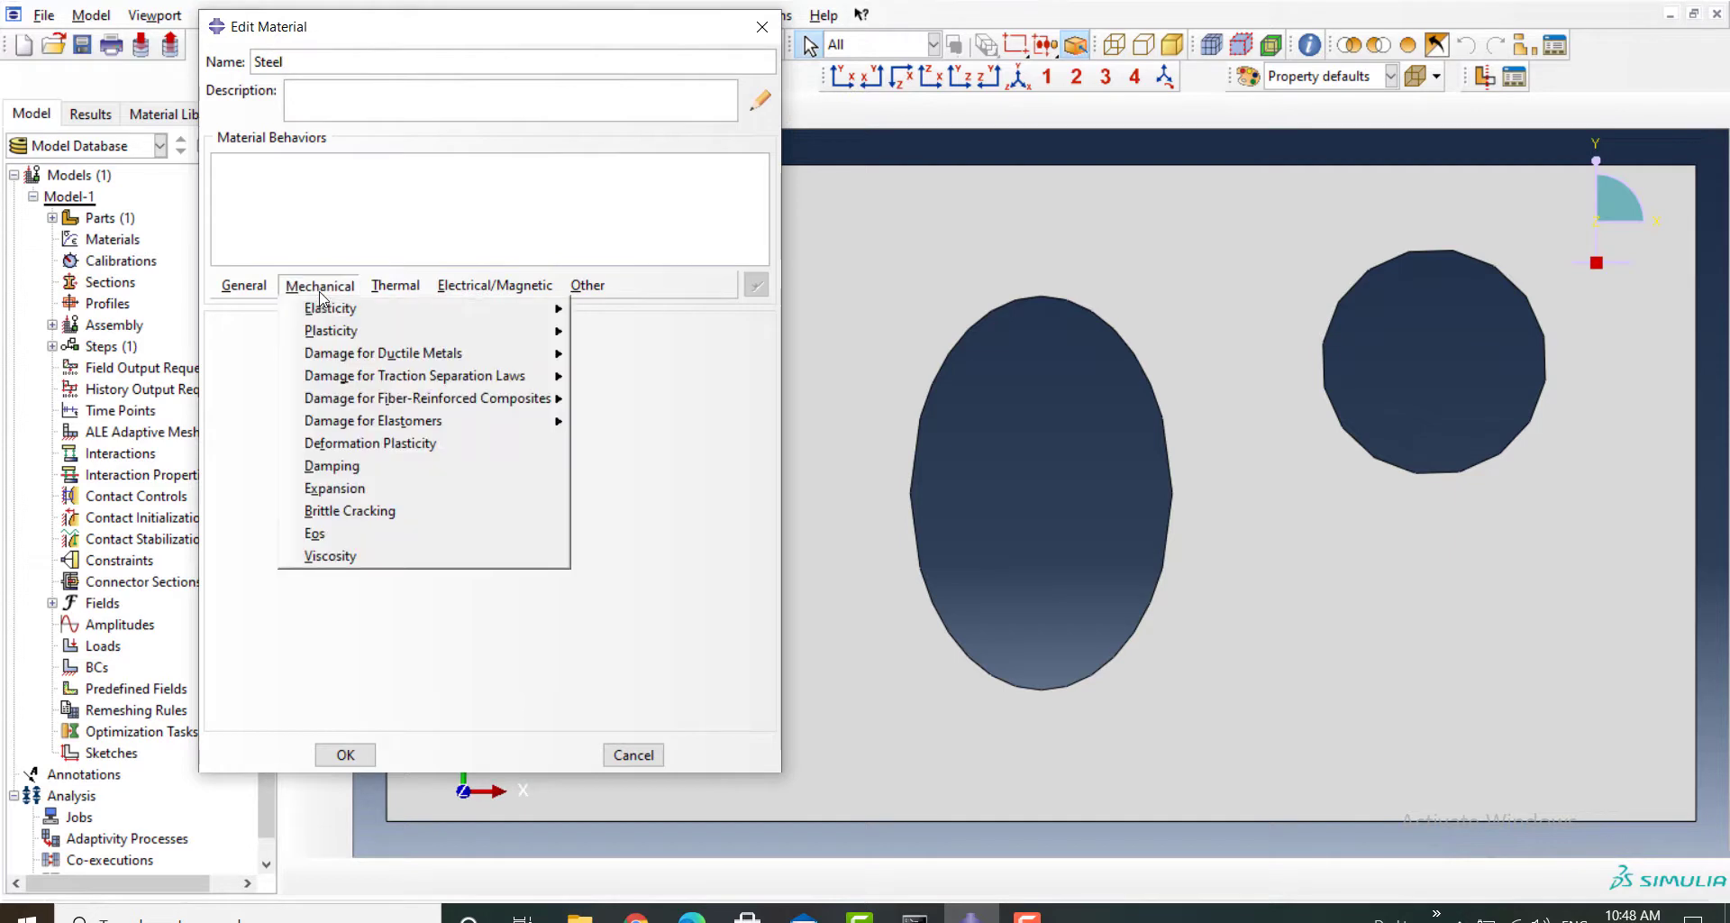
mouse_move(475, 309)
left_click(602, 313)
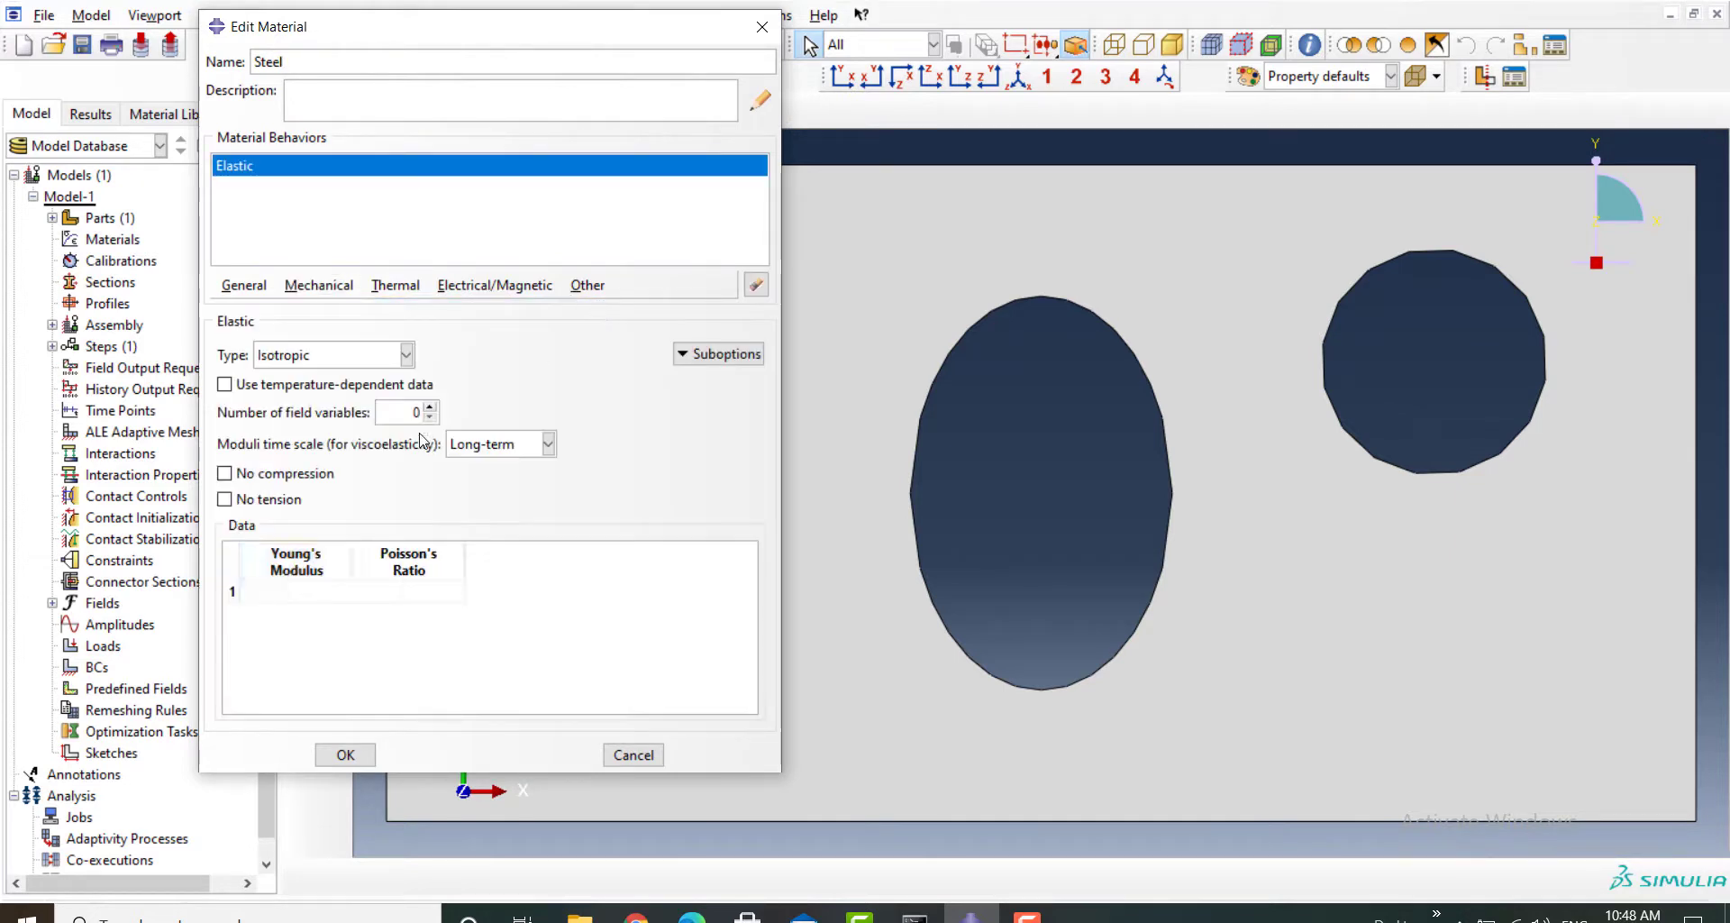
left_click(296, 592)
type("2e5")
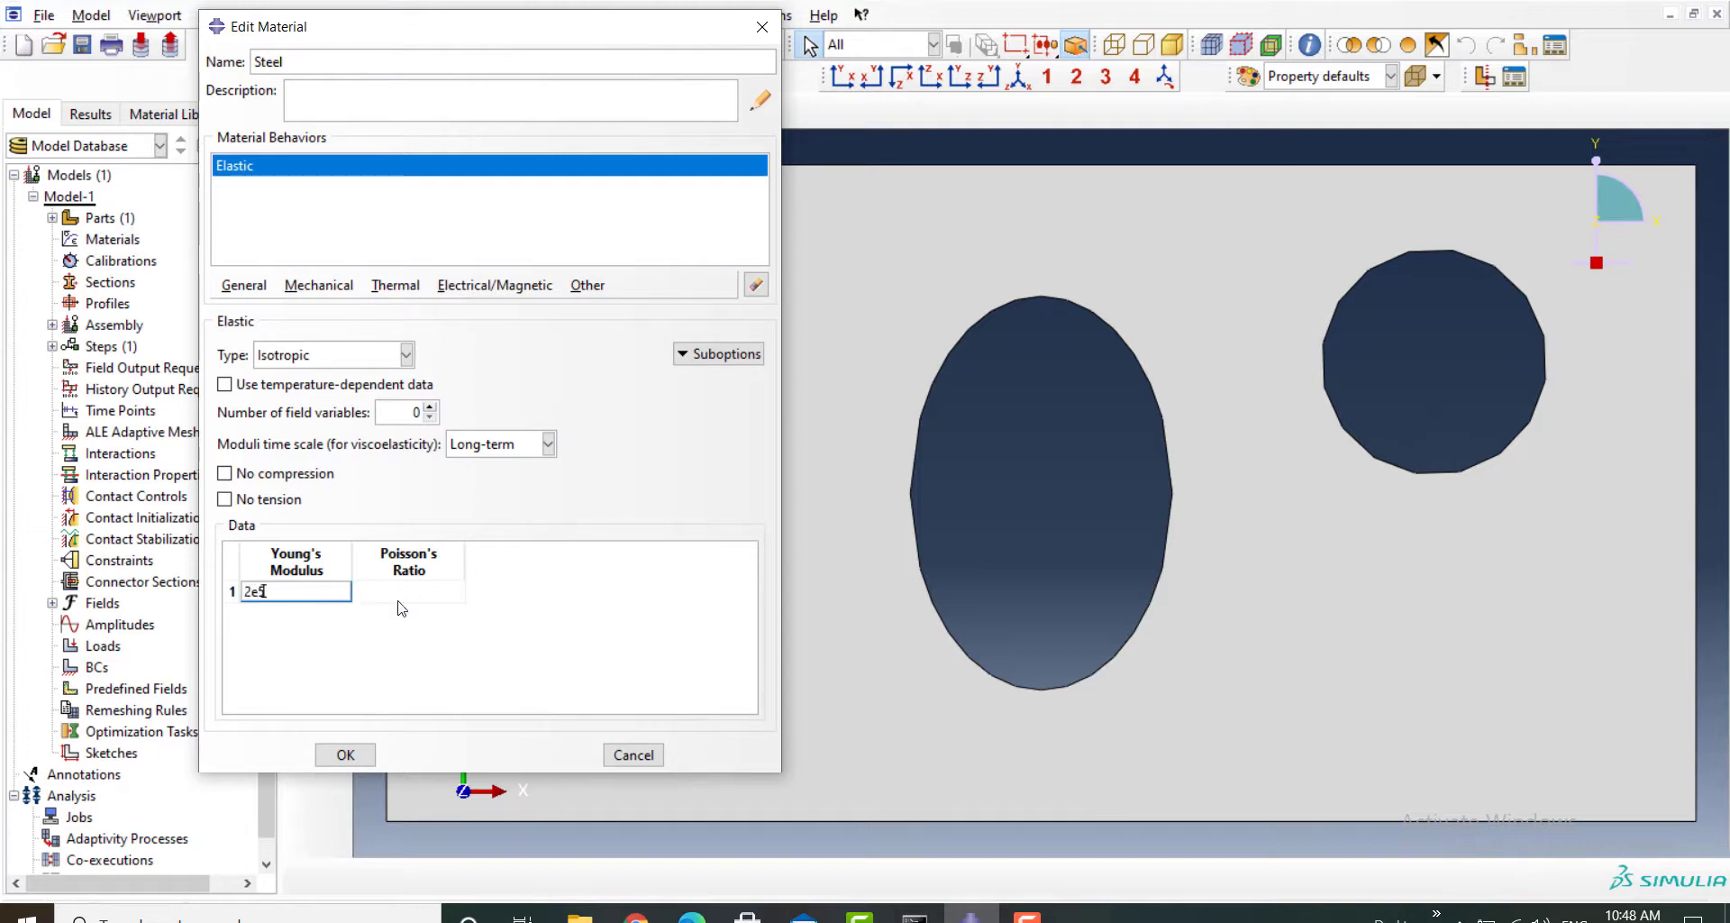
left_click(402, 609)
type("0.3")
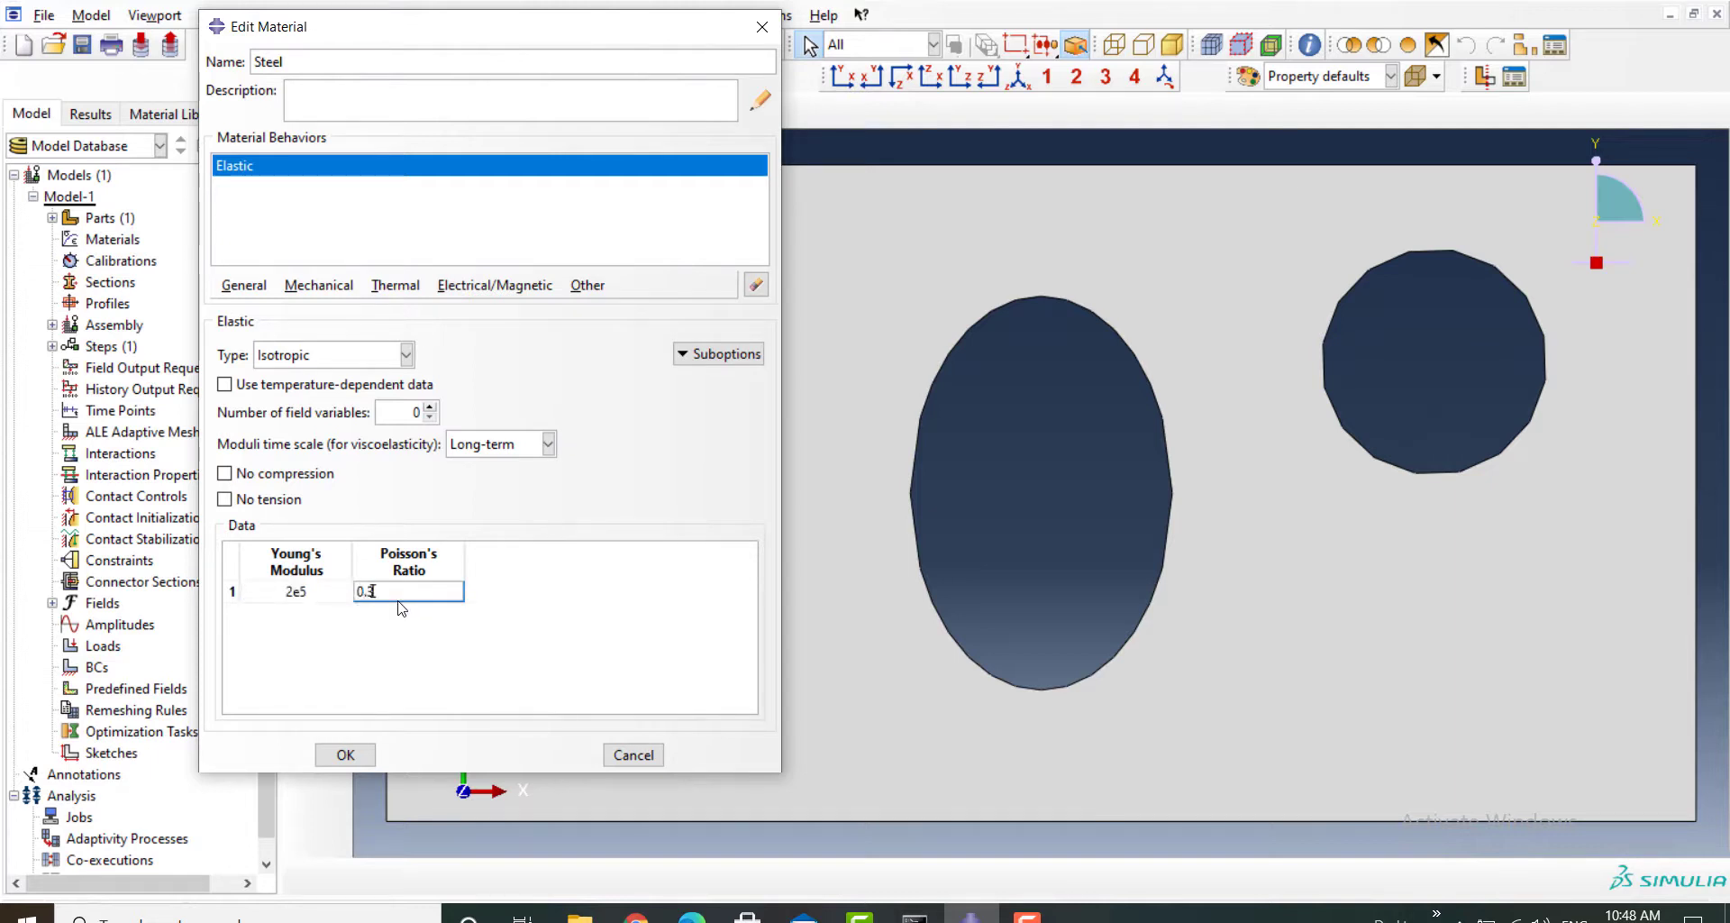
left_click(343, 754)
Step: Create solid homogeneous Section-1 using Steel and assign it to the plate face
left_click(304, 187)
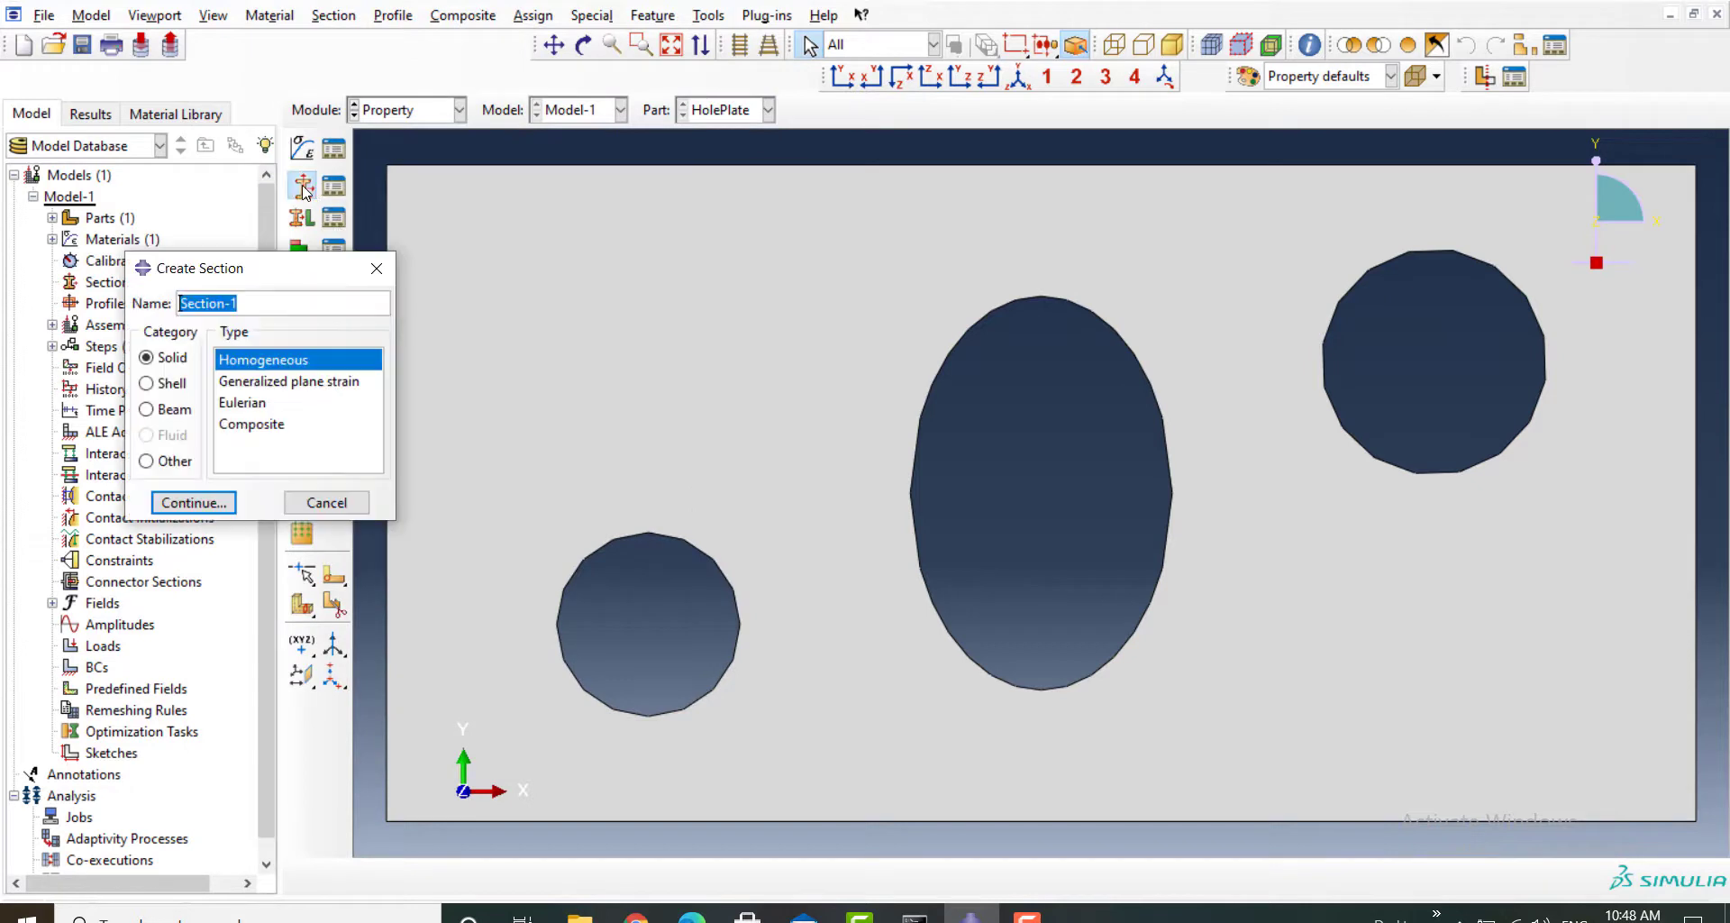
left_click(190, 503)
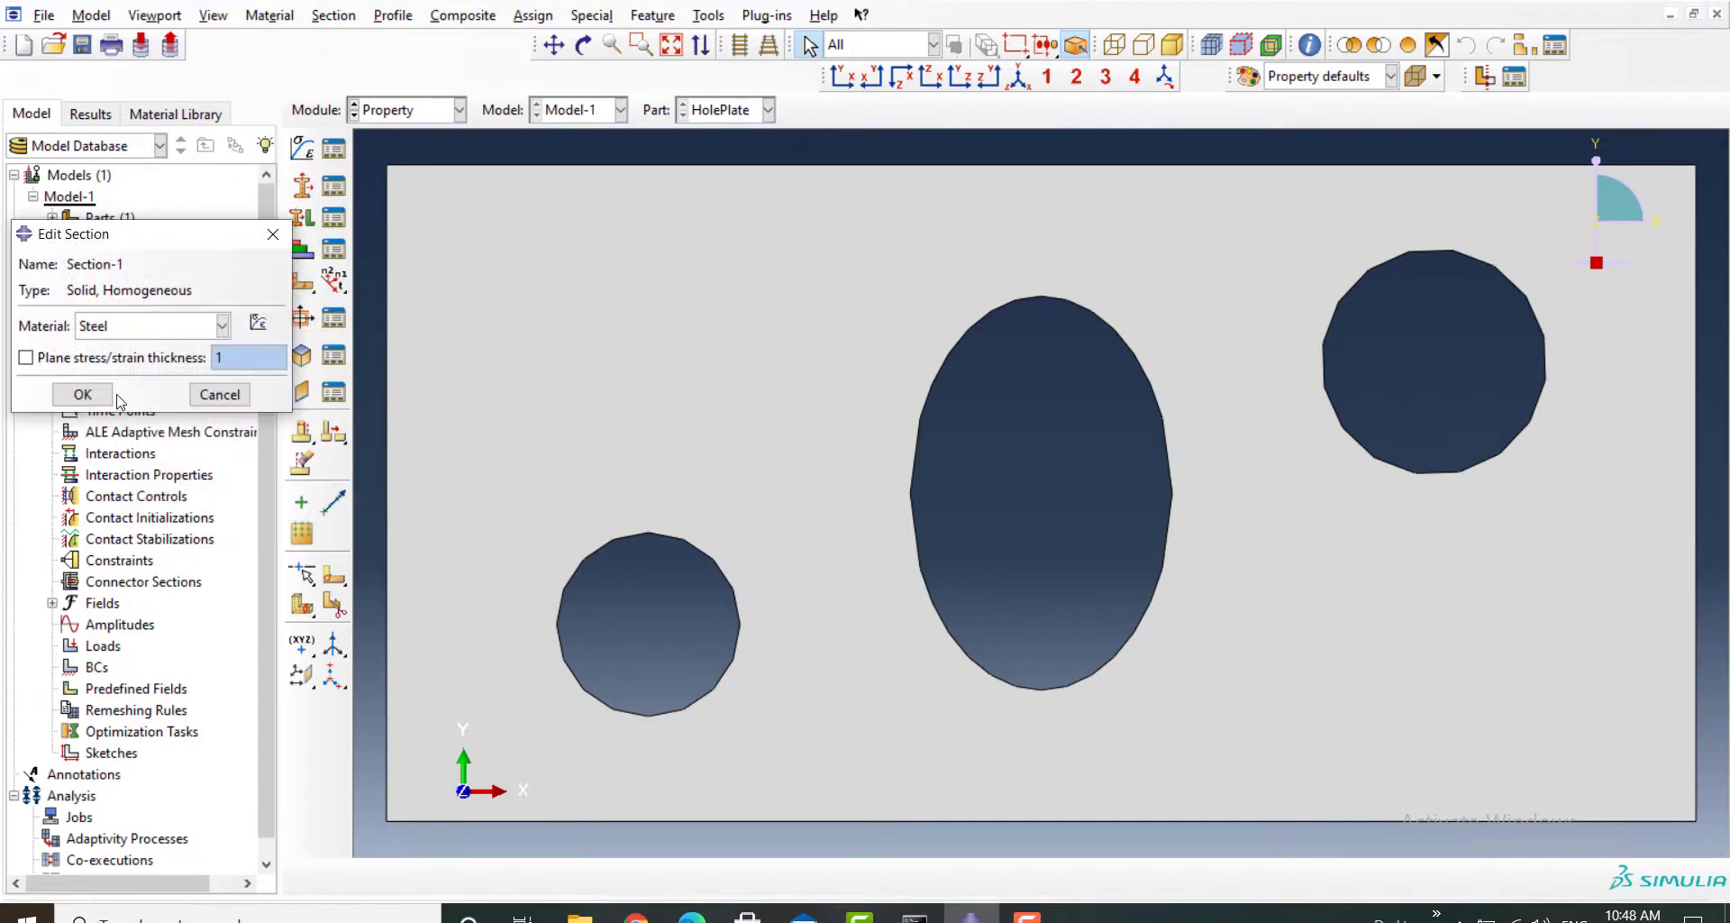
left_click(82, 394)
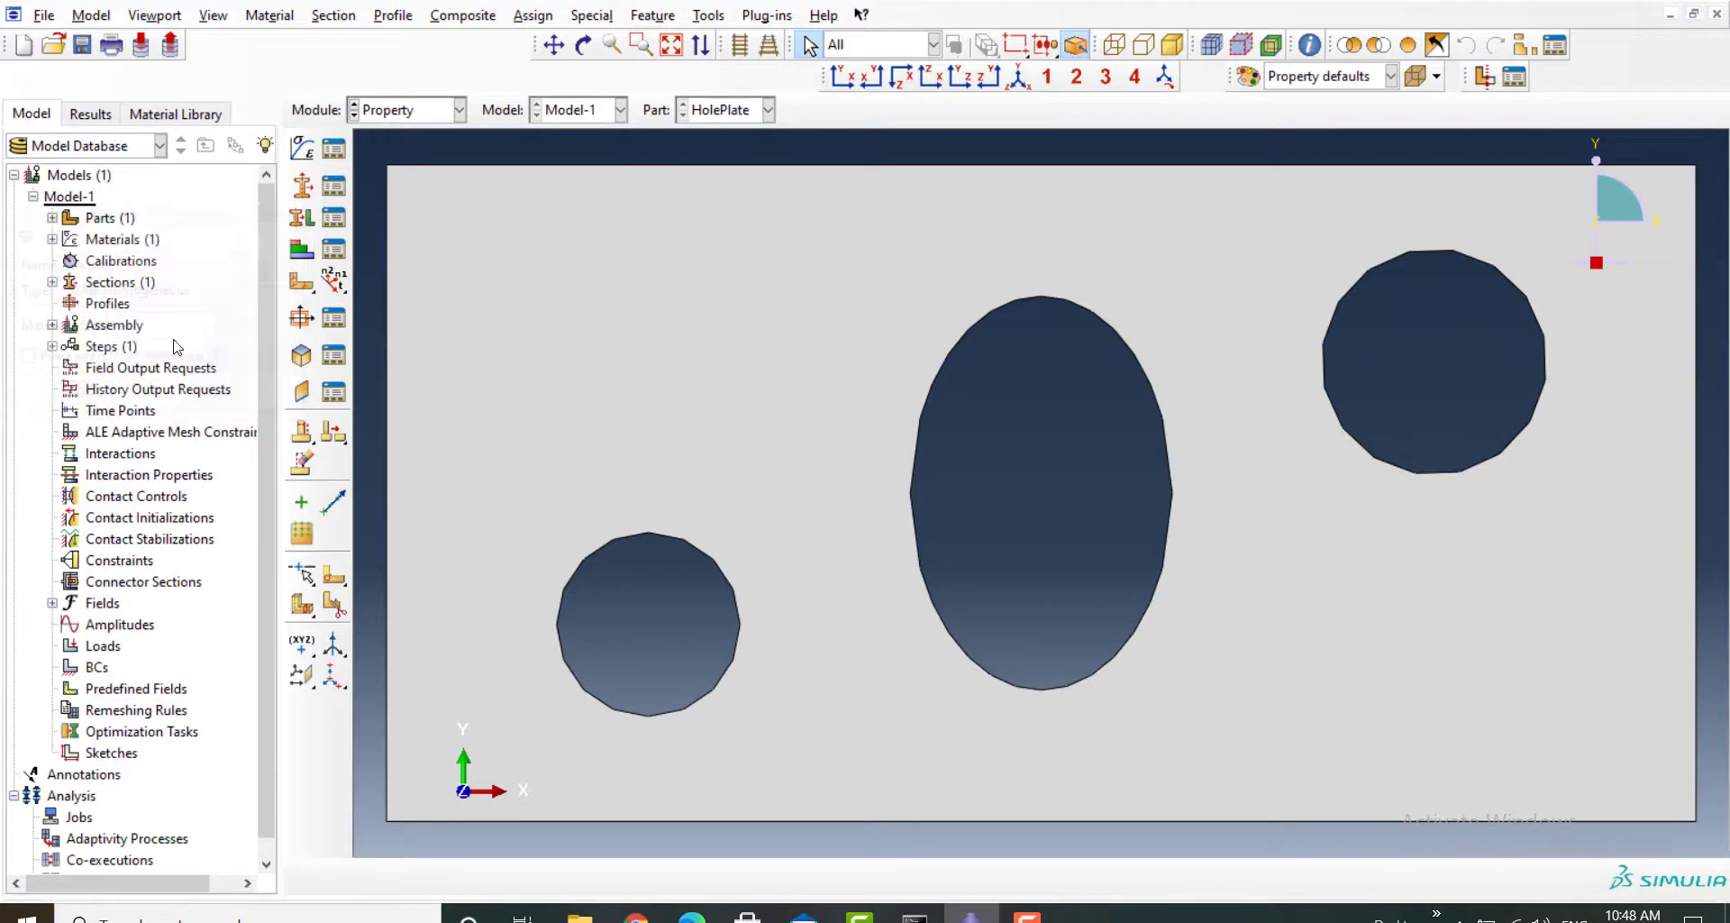
left_click(302, 217)
left_click(468, 316)
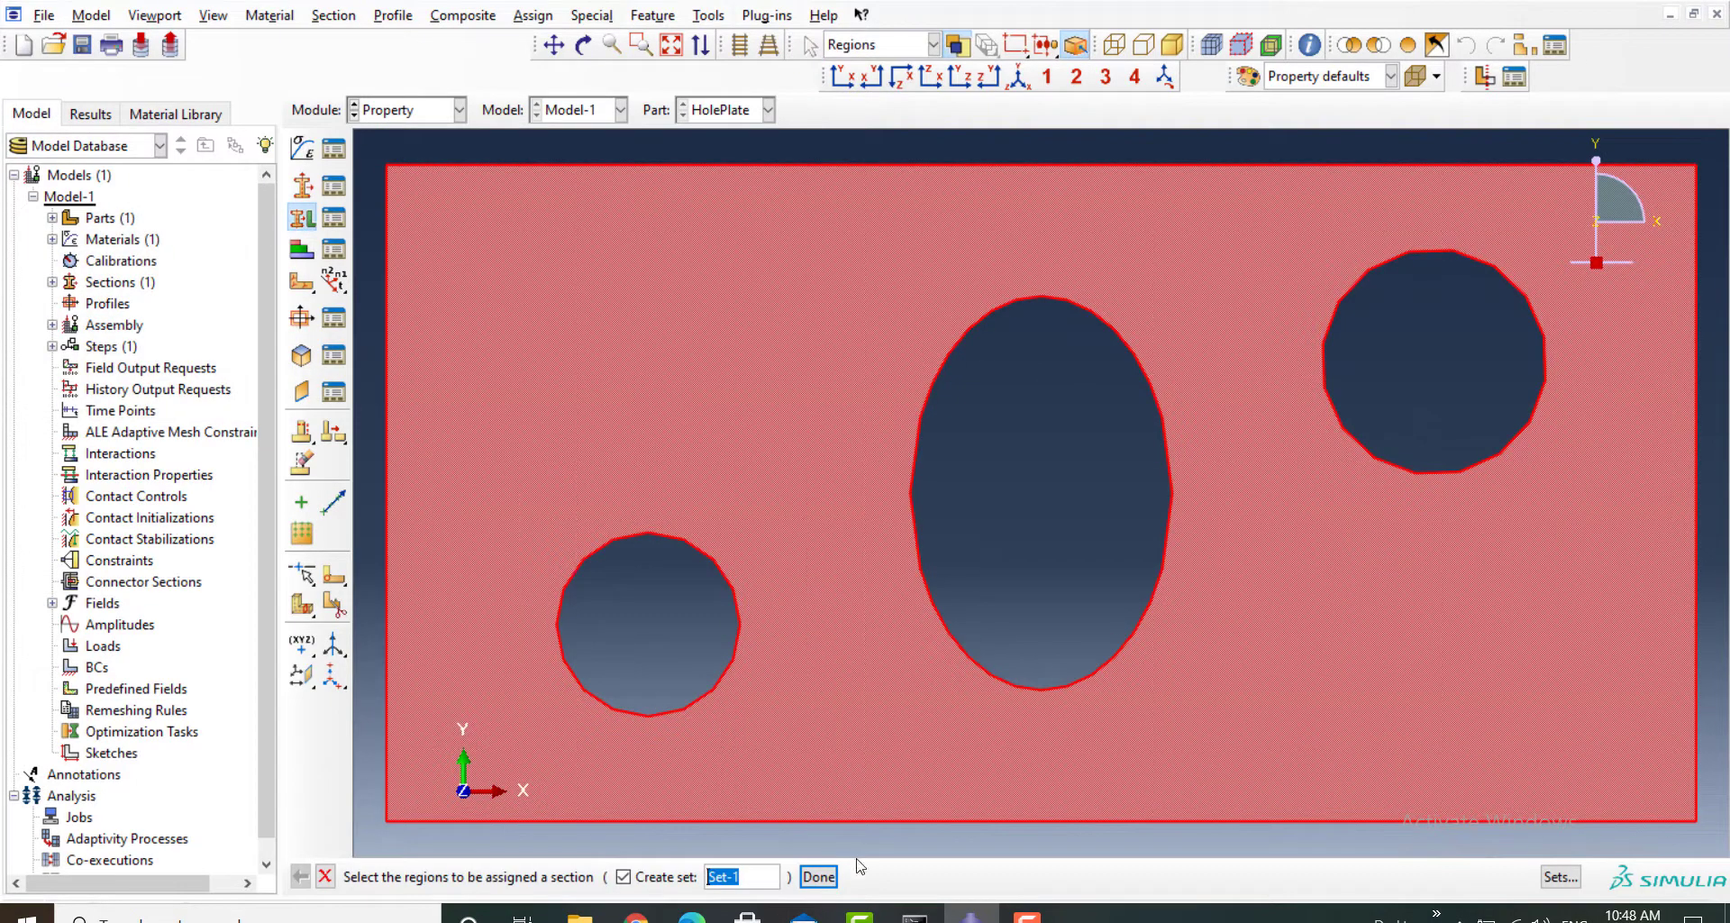
left_click(818, 876)
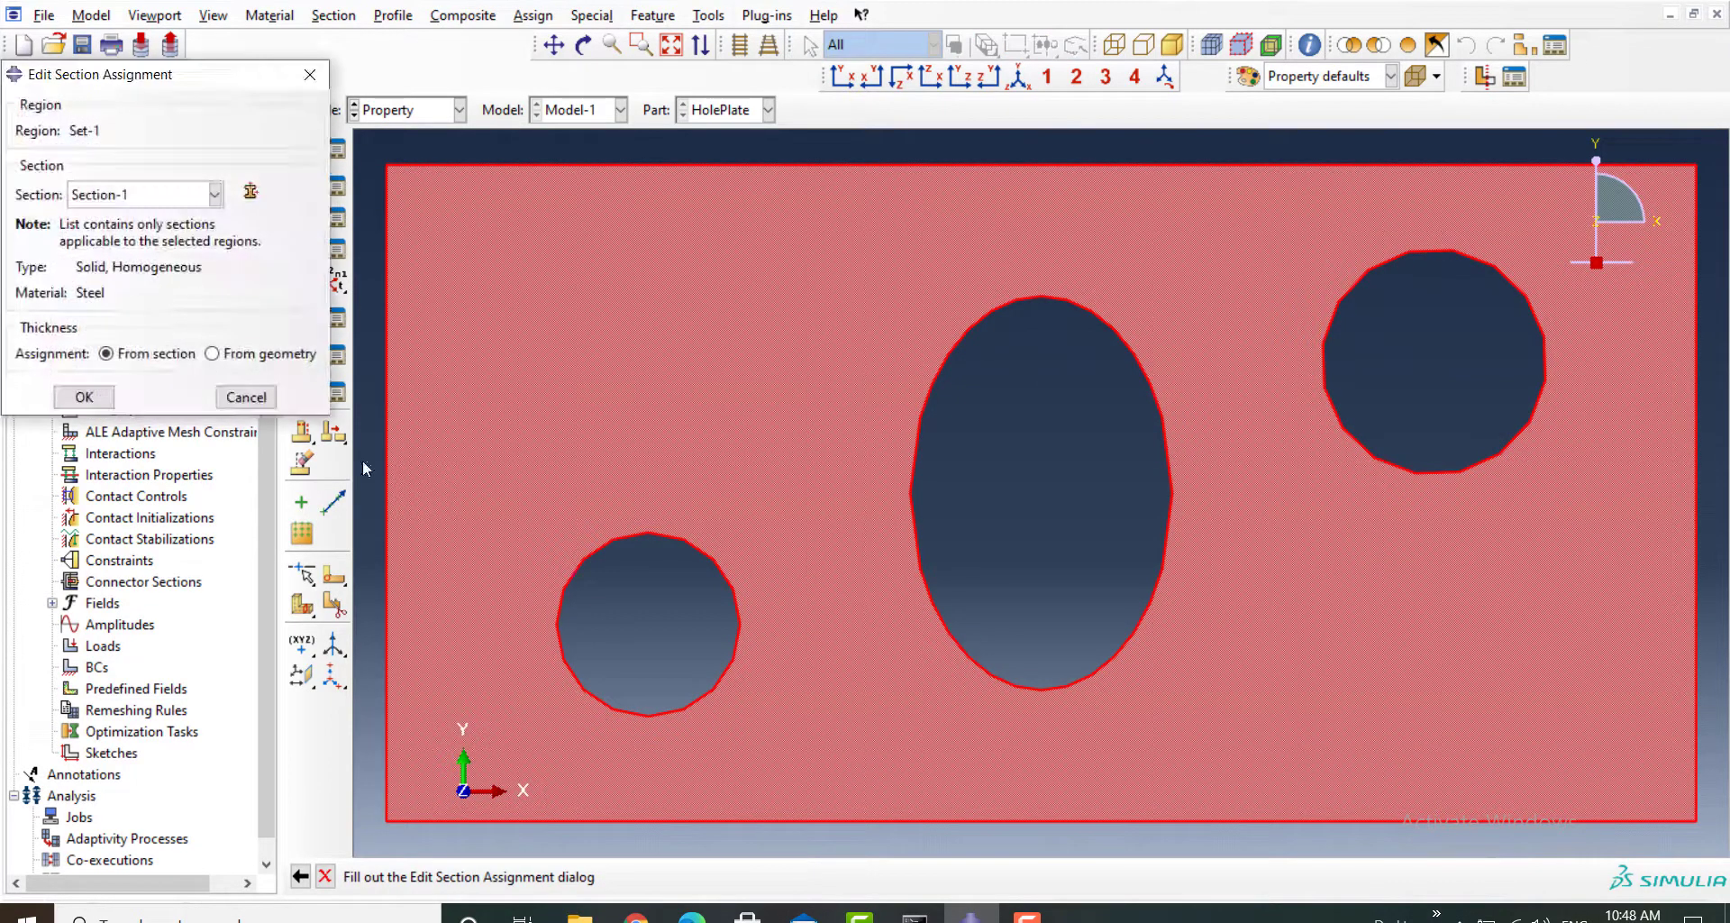
left_click(82, 397)
Step: In the Assembly module, begin an independent instance of the plate
left_click(406, 109)
left_click(404, 182)
left_click(302, 148)
left_click(216, 438)
Step: Add the independent HolePlate instance to the assembly
left_click(190, 554)
left_click(408, 112)
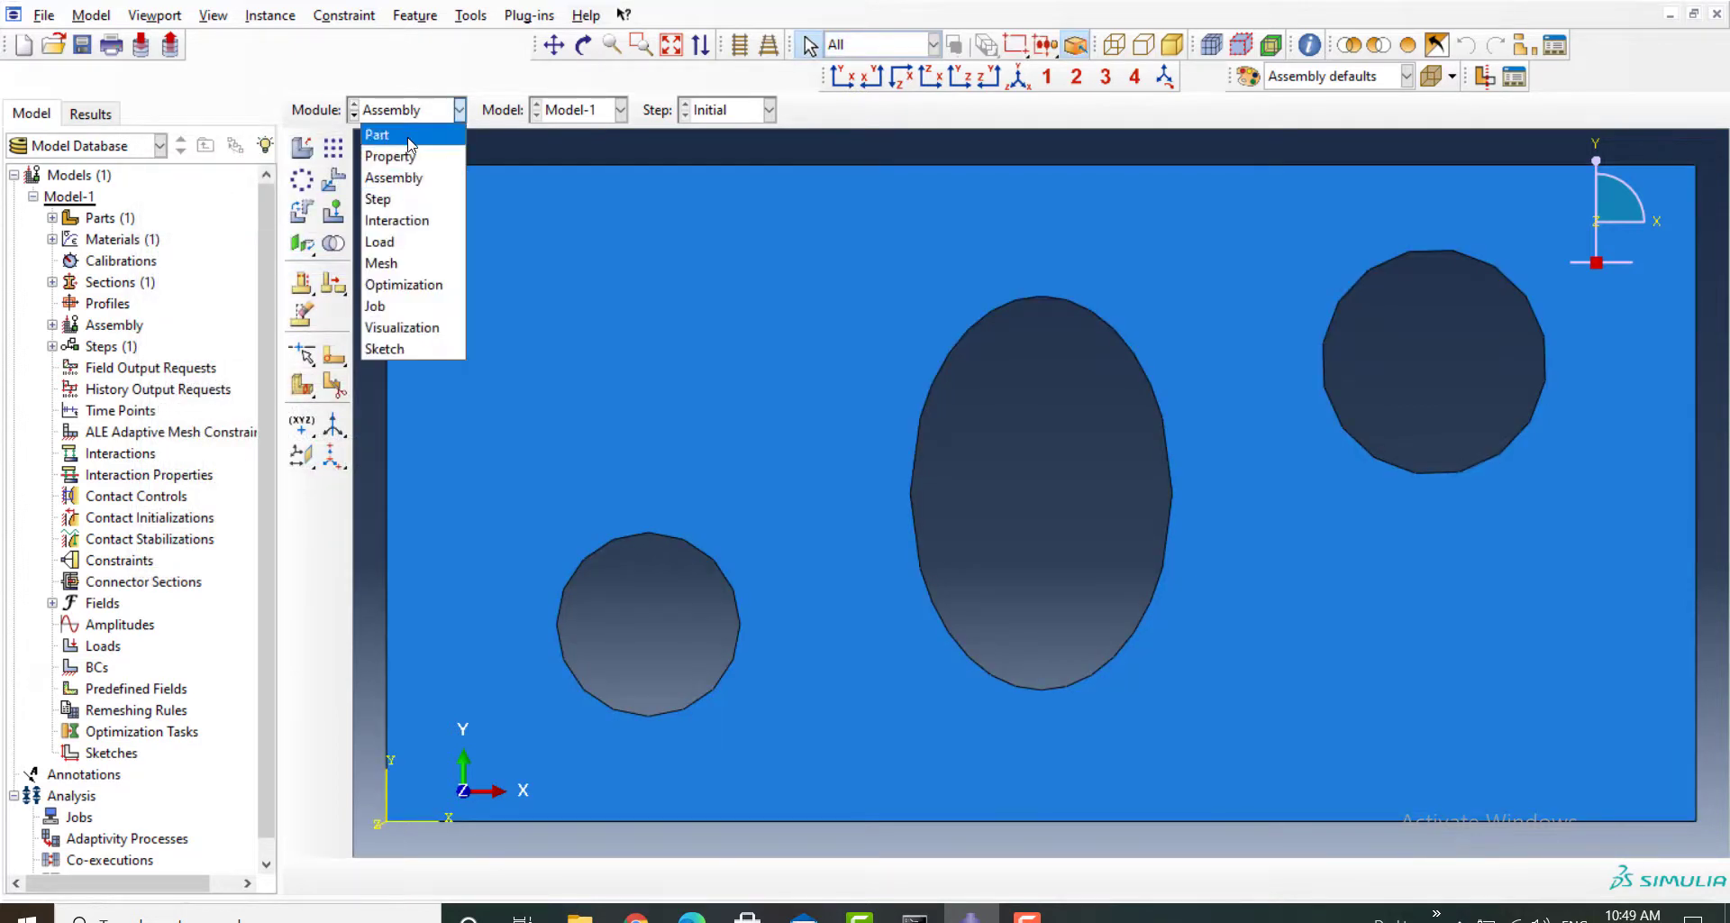
left_click(405, 199)
Step: Create Static, General step Load with Nlgeom on, initial increment 0.5 and 1000 max increments
left_click(302, 148)
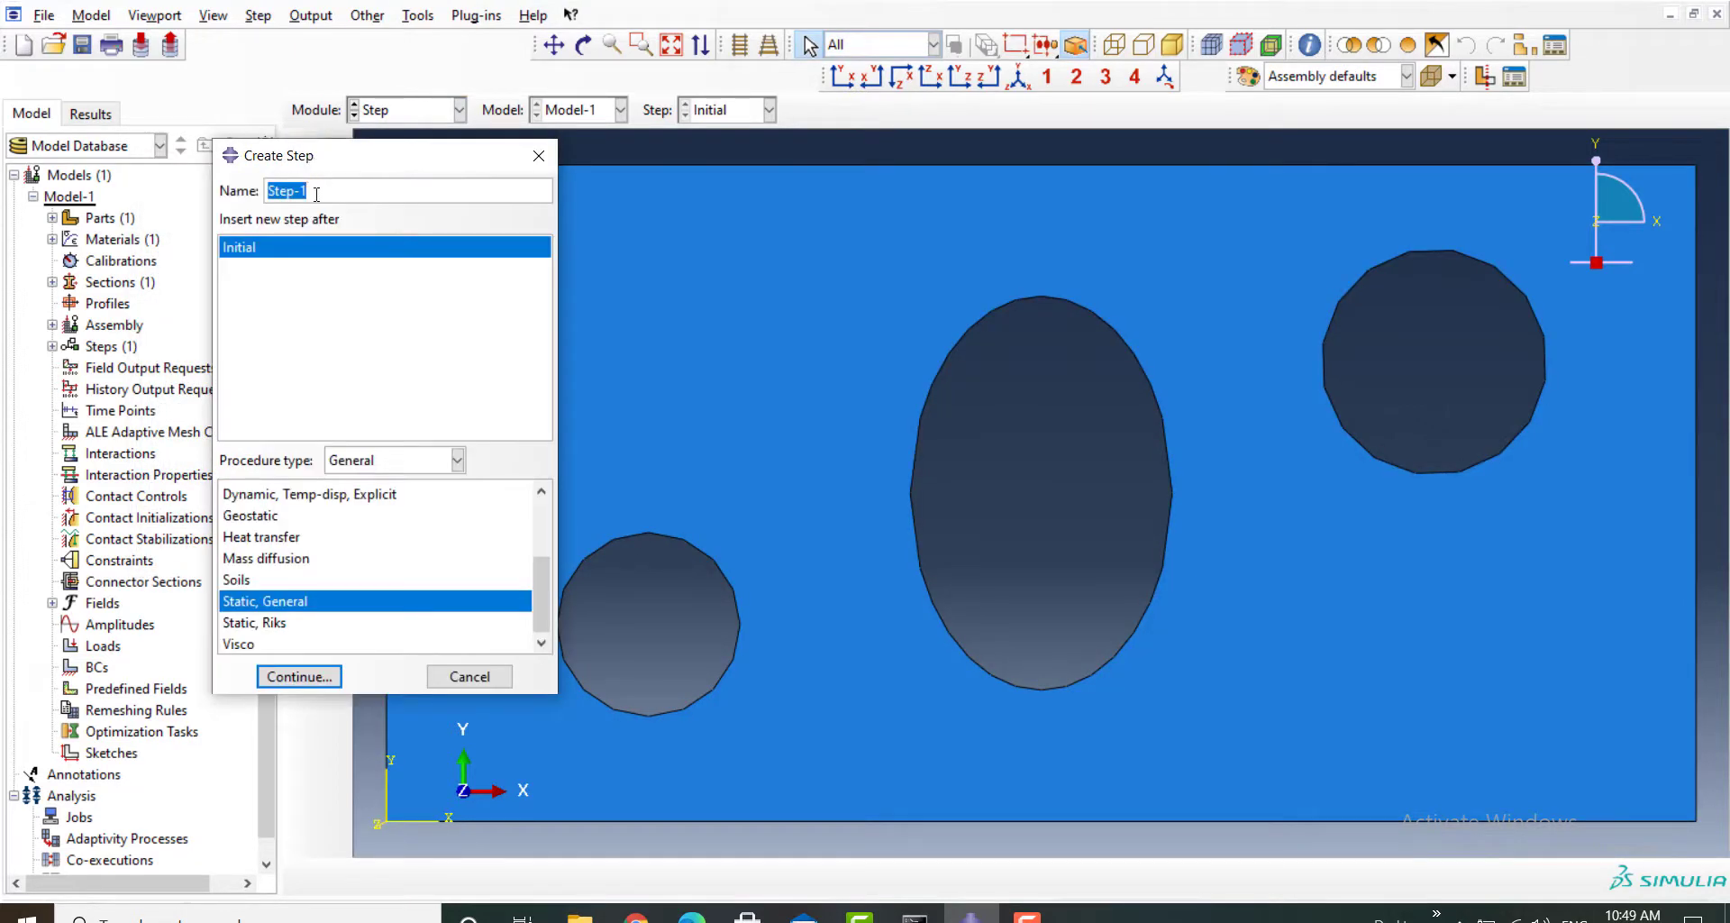
type("Load")
left_click(297, 676)
left_click(231, 322)
left_click(253, 204)
left_click(278, 306)
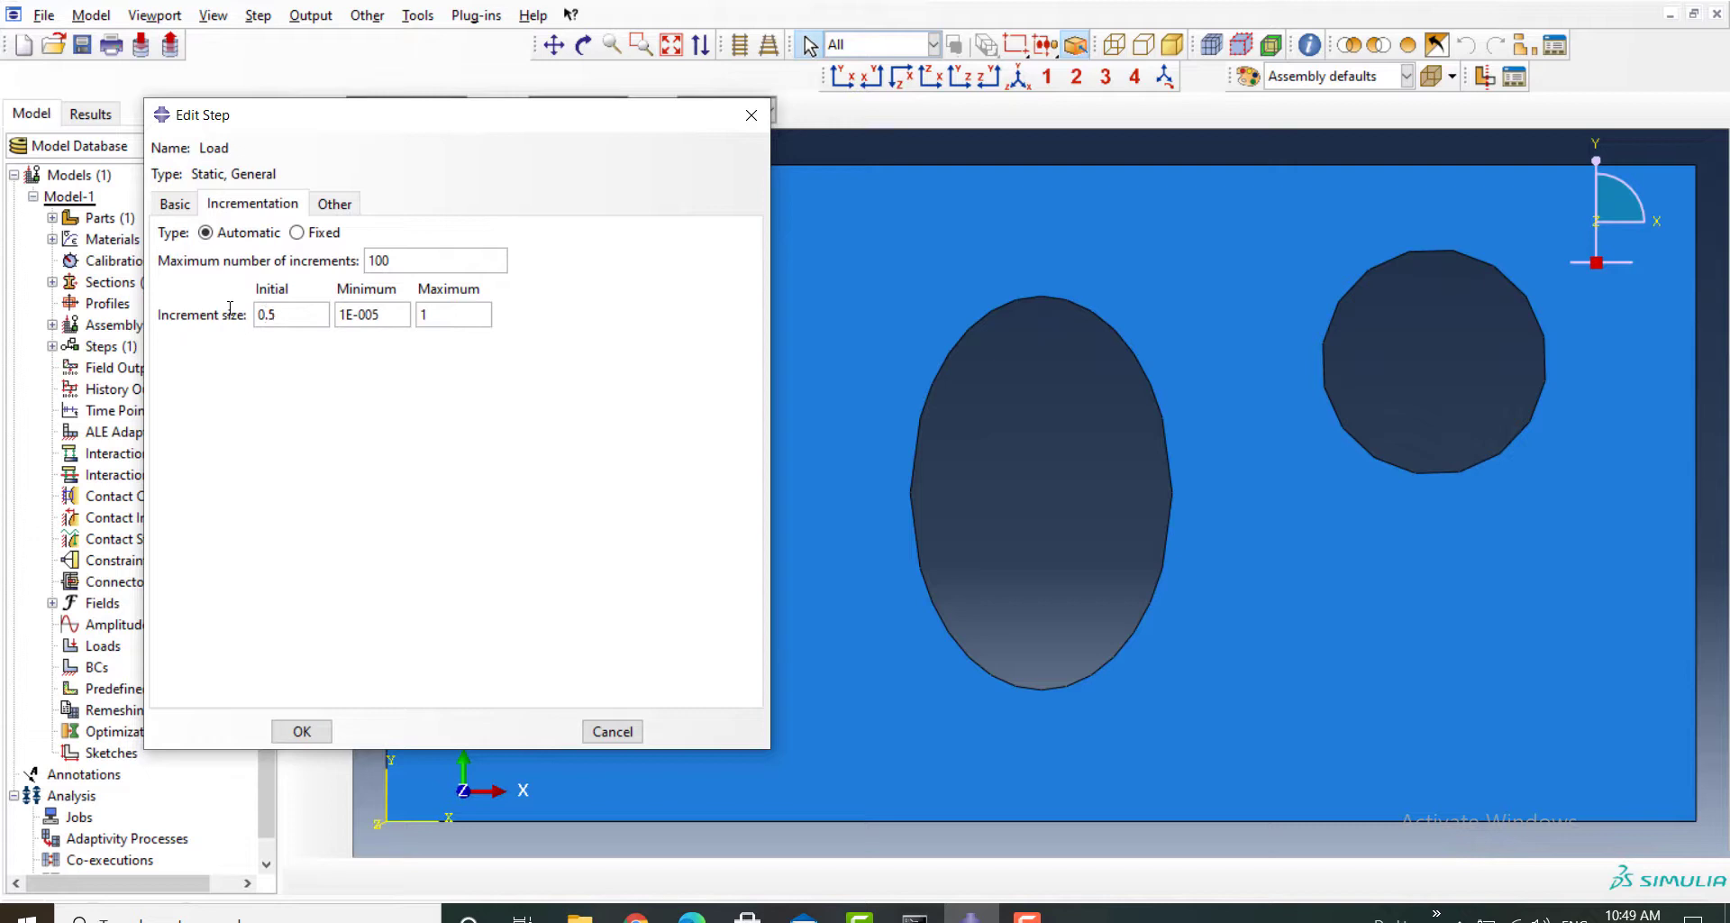
left_click(406, 260)
type("0")
left_click(324, 729)
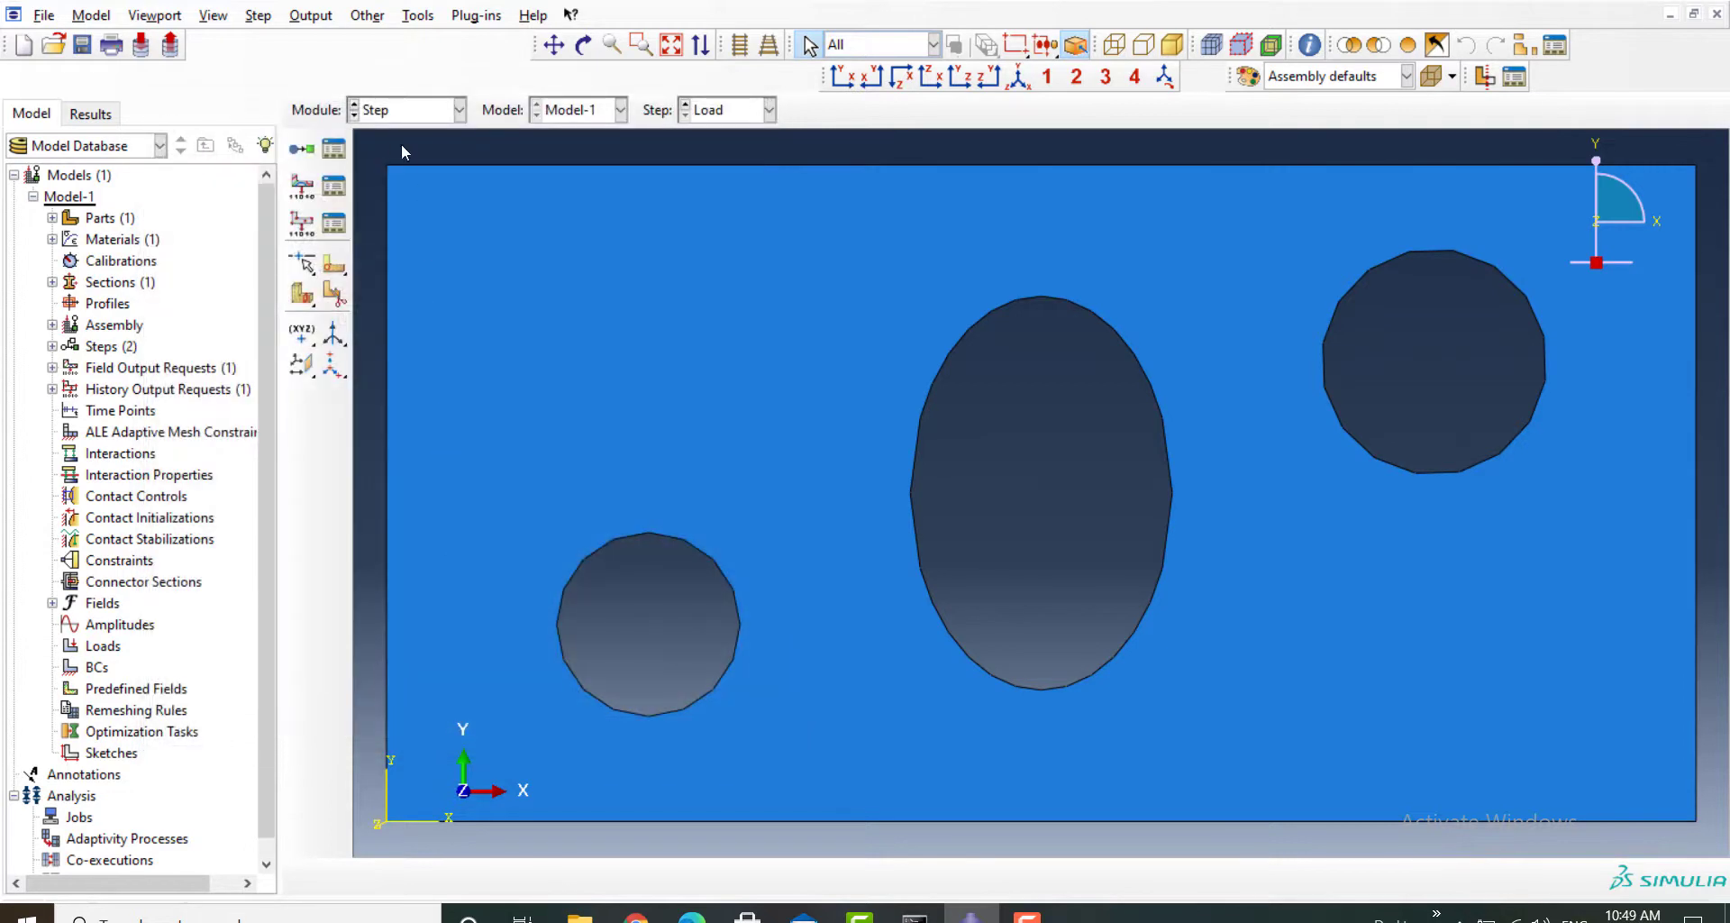
Step: Fully fix the plate's bottom-left corner with an ENCASTRE boundary condition
left_click(388, 112)
left_click(416, 239)
left_click(303, 187)
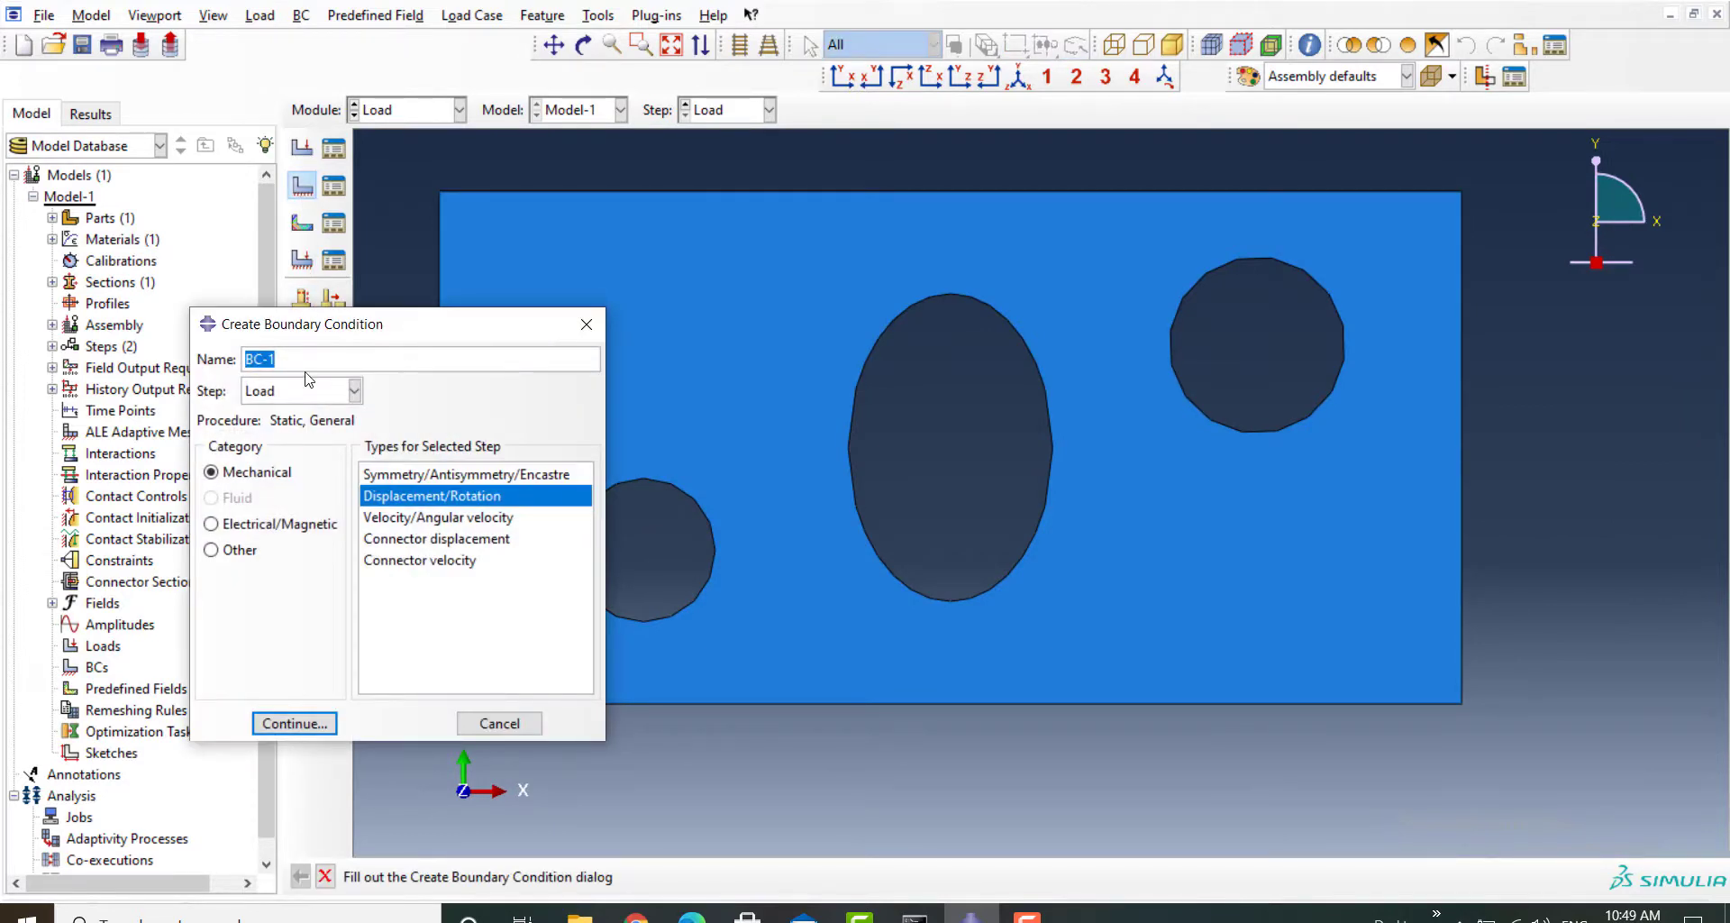
type("Fix")
left_click(389, 475)
left_click(314, 724)
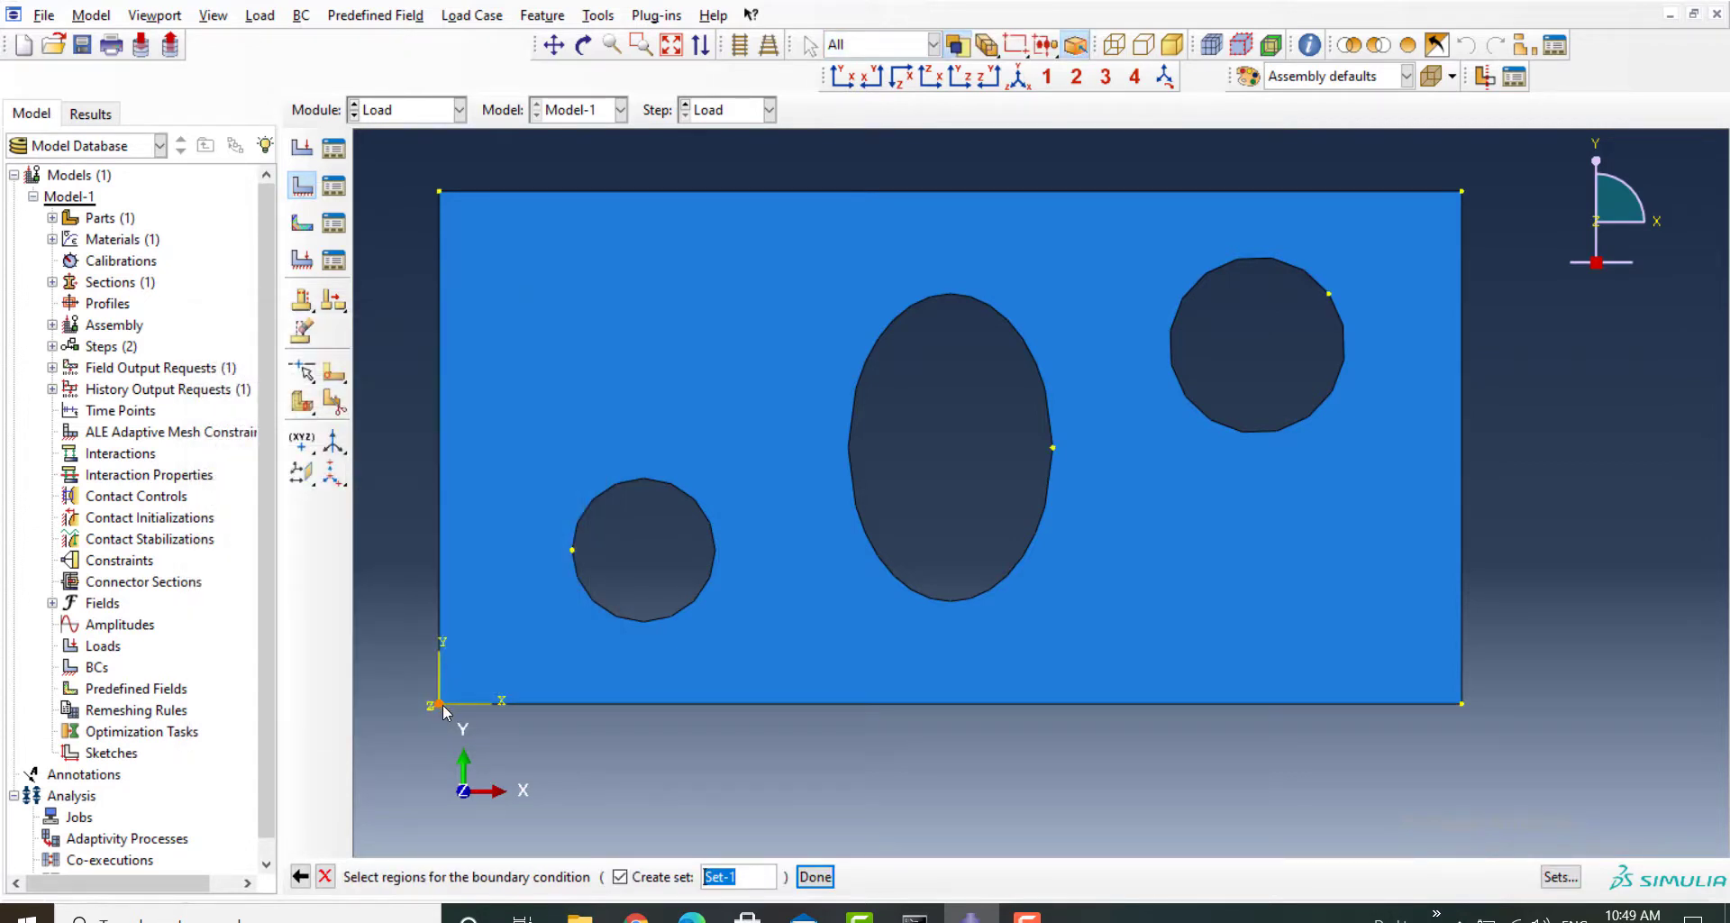
left_click(815, 876)
left_click(107, 554)
left_click(175, 587)
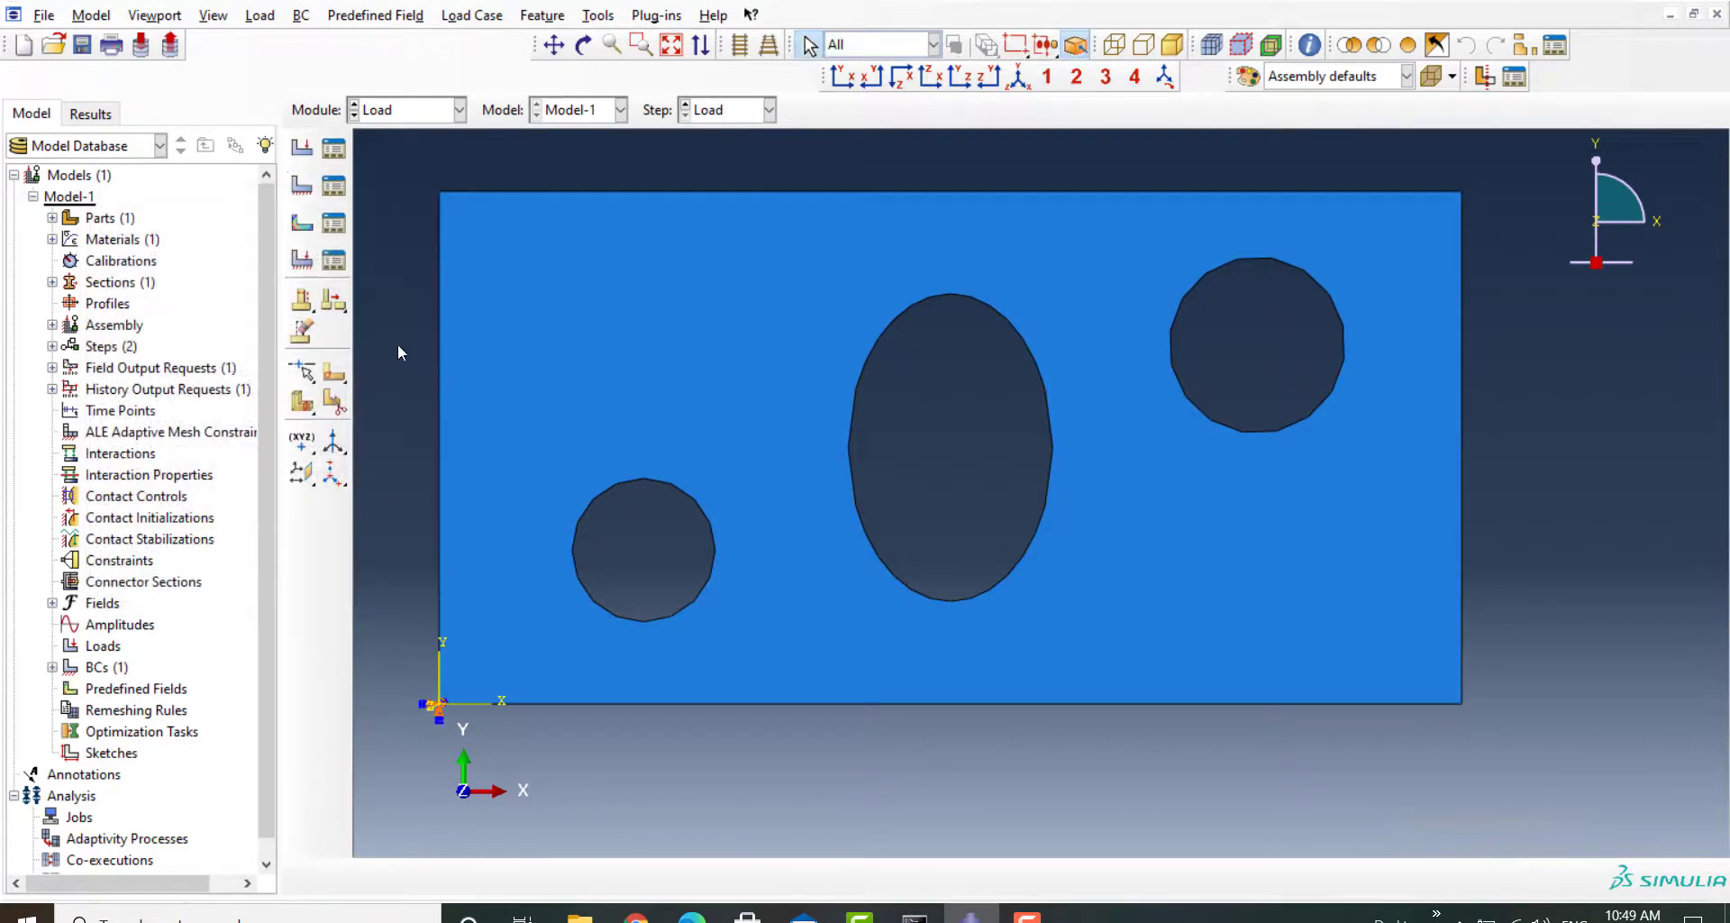
Step: Apply XSYMM boundary condition 'Sym' to the plate's left edge
left_click(302, 186)
type("Sym")
left_click(291, 723)
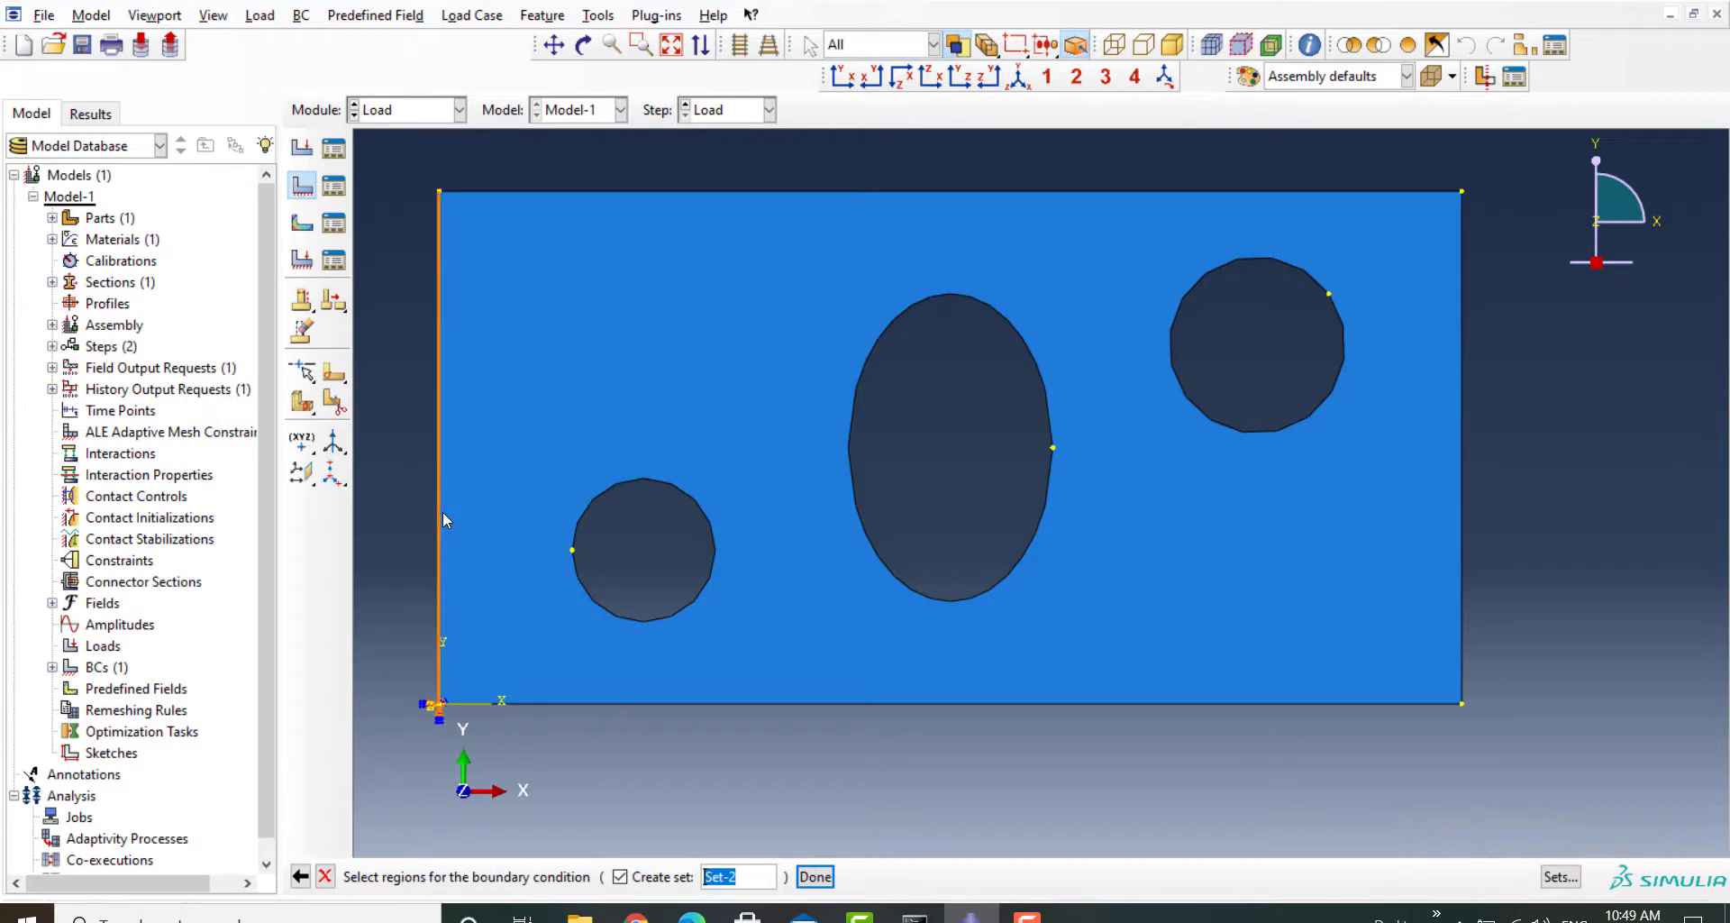
left_click(443, 520)
left_click(825, 871)
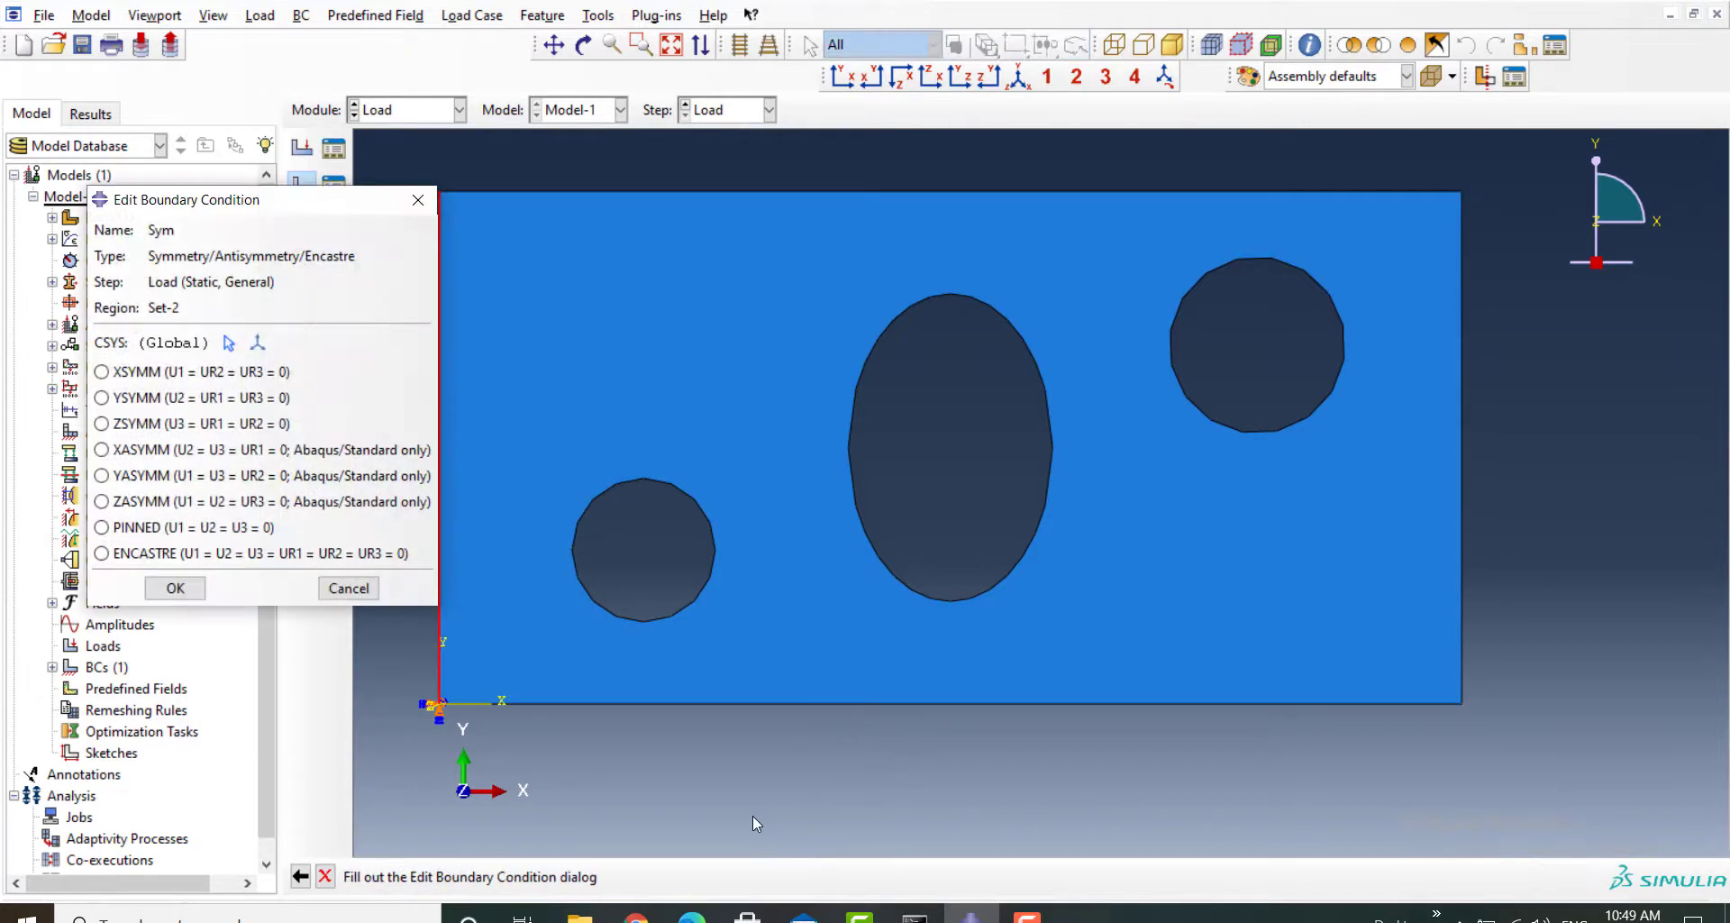
left_click(109, 375)
left_click(175, 587)
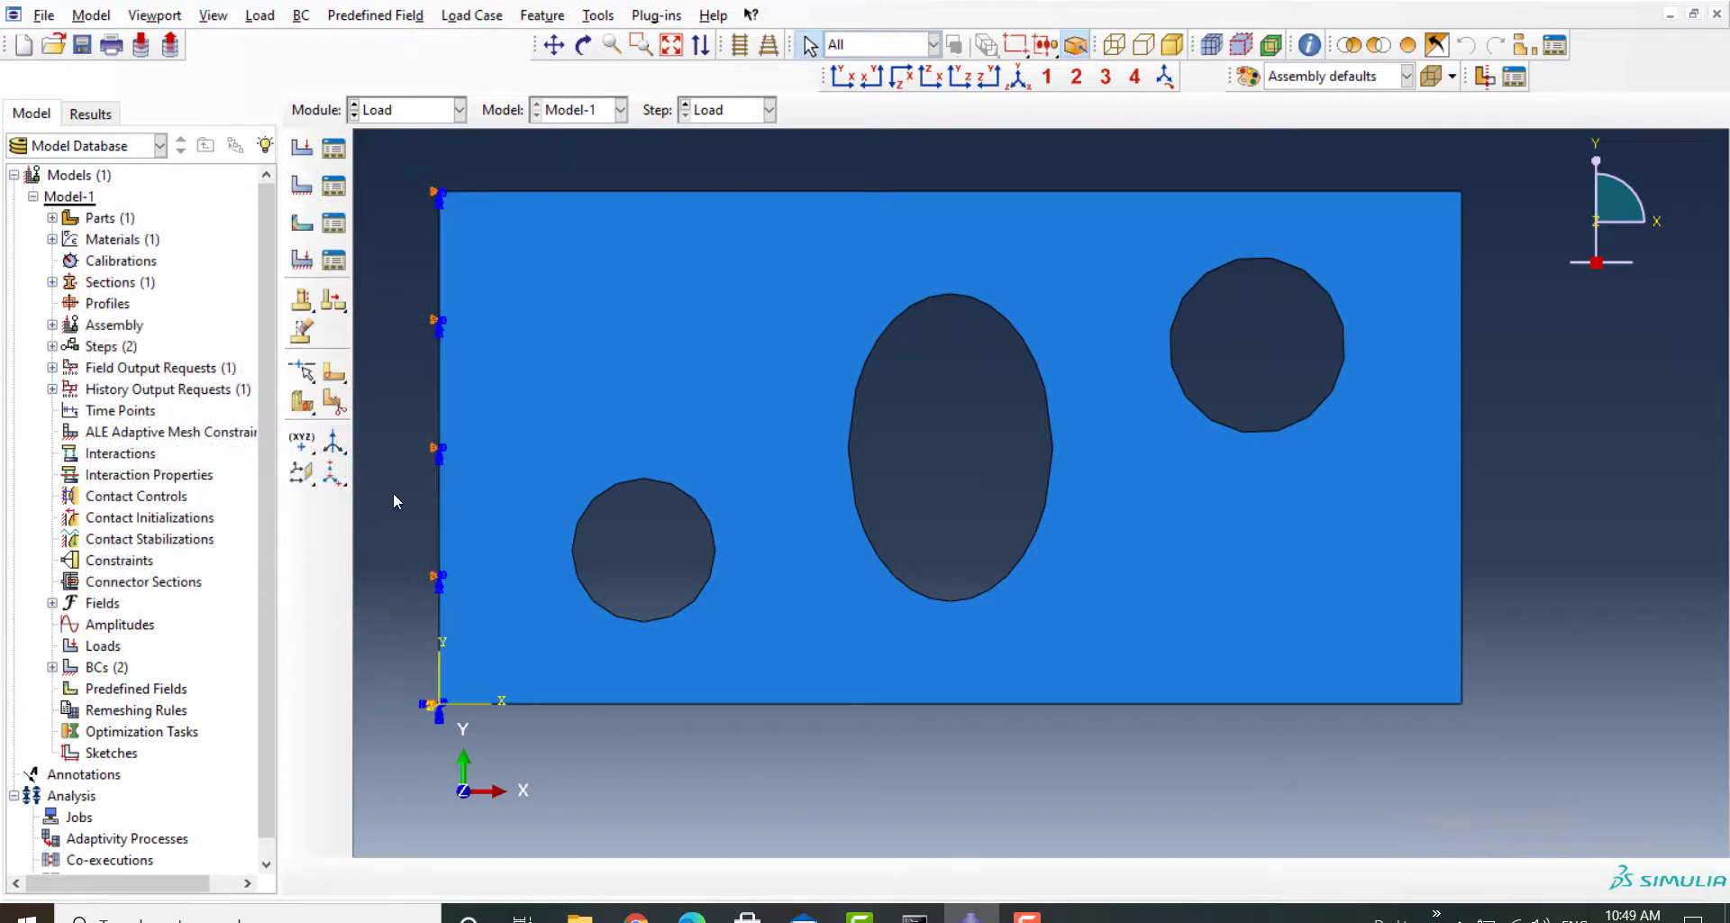
Step: Add displacement condition 'Move' with U1 = 0.1 on the plate's right edge
left_click(302, 185)
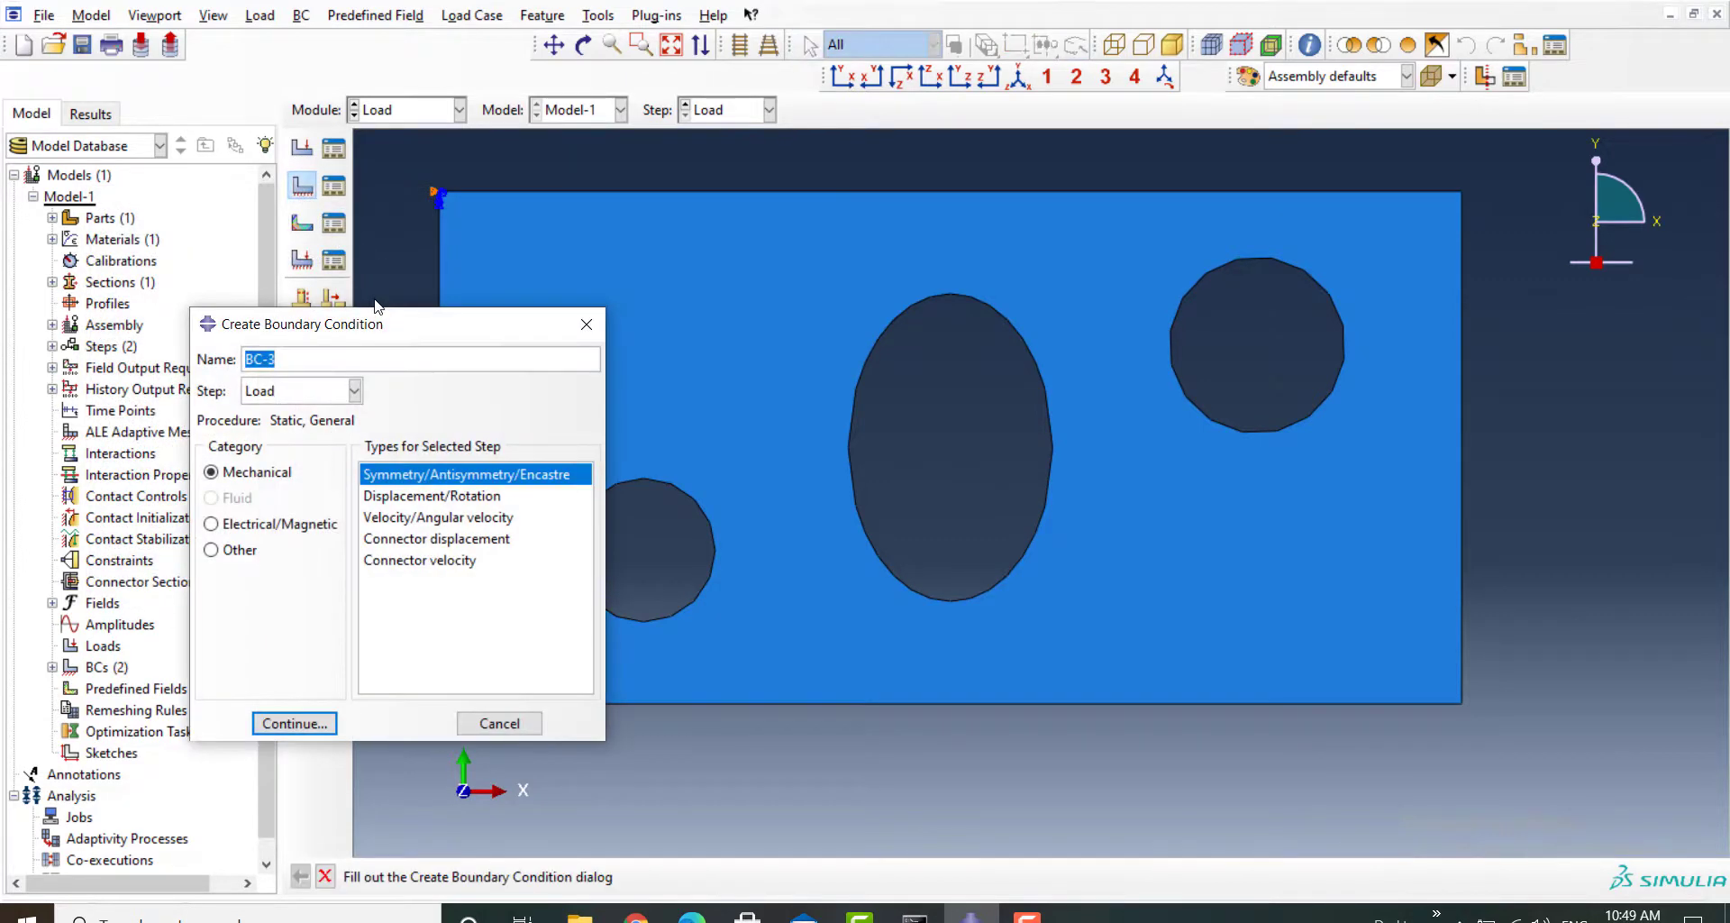
type("Move")
left_click(431, 495)
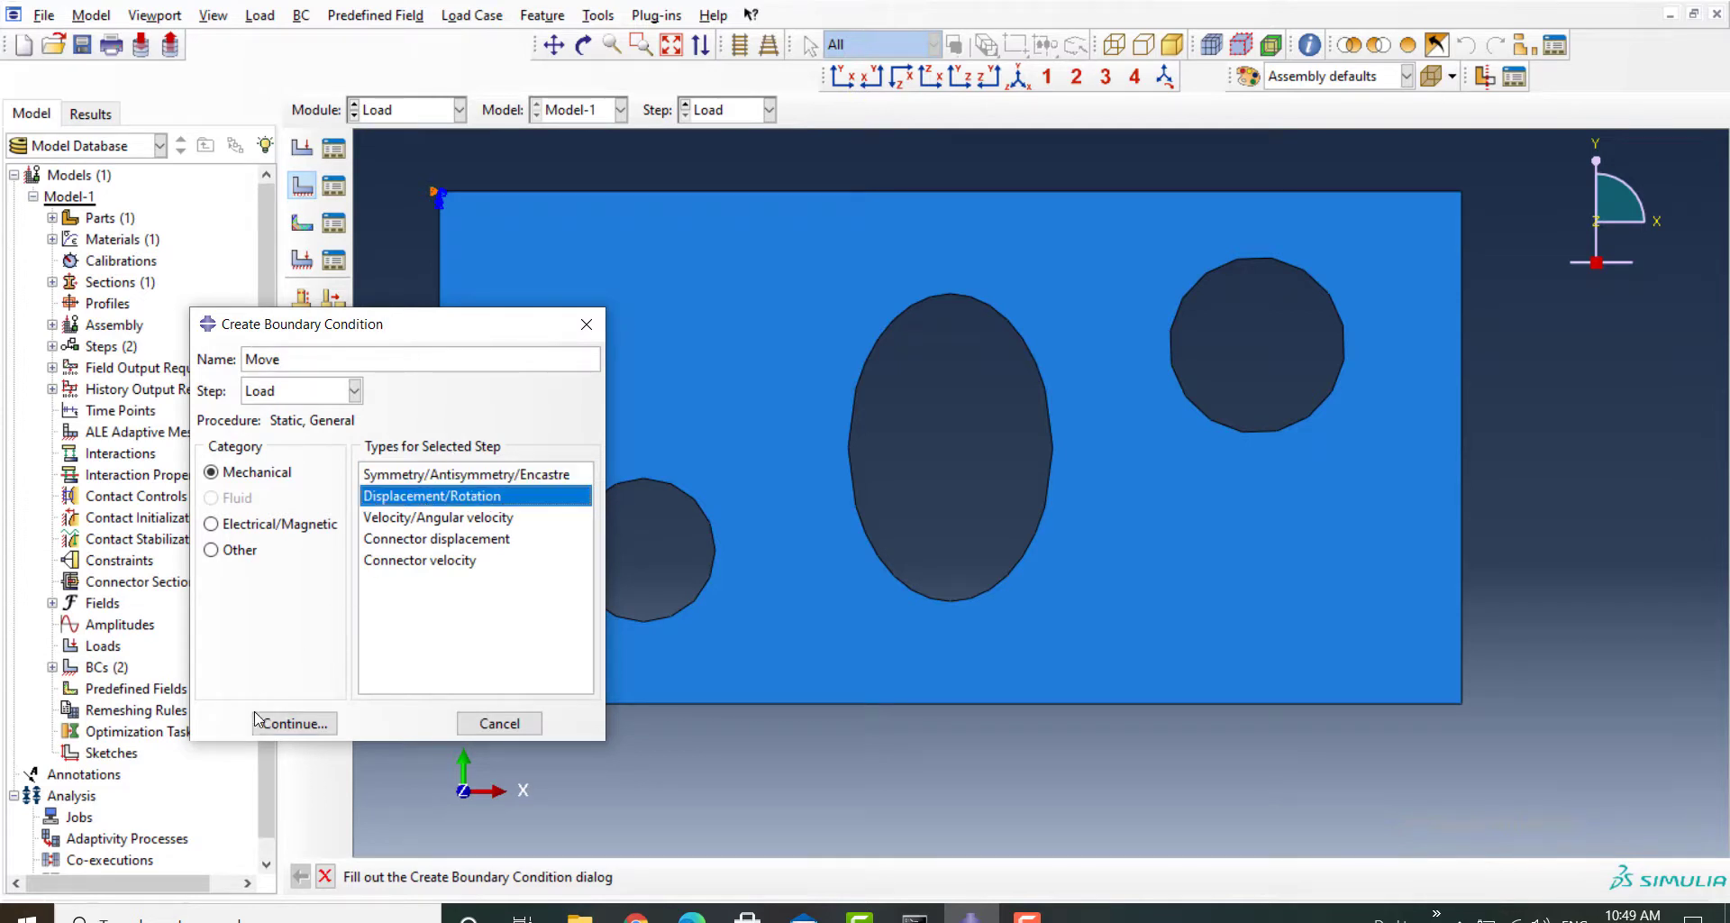
left_click(287, 723)
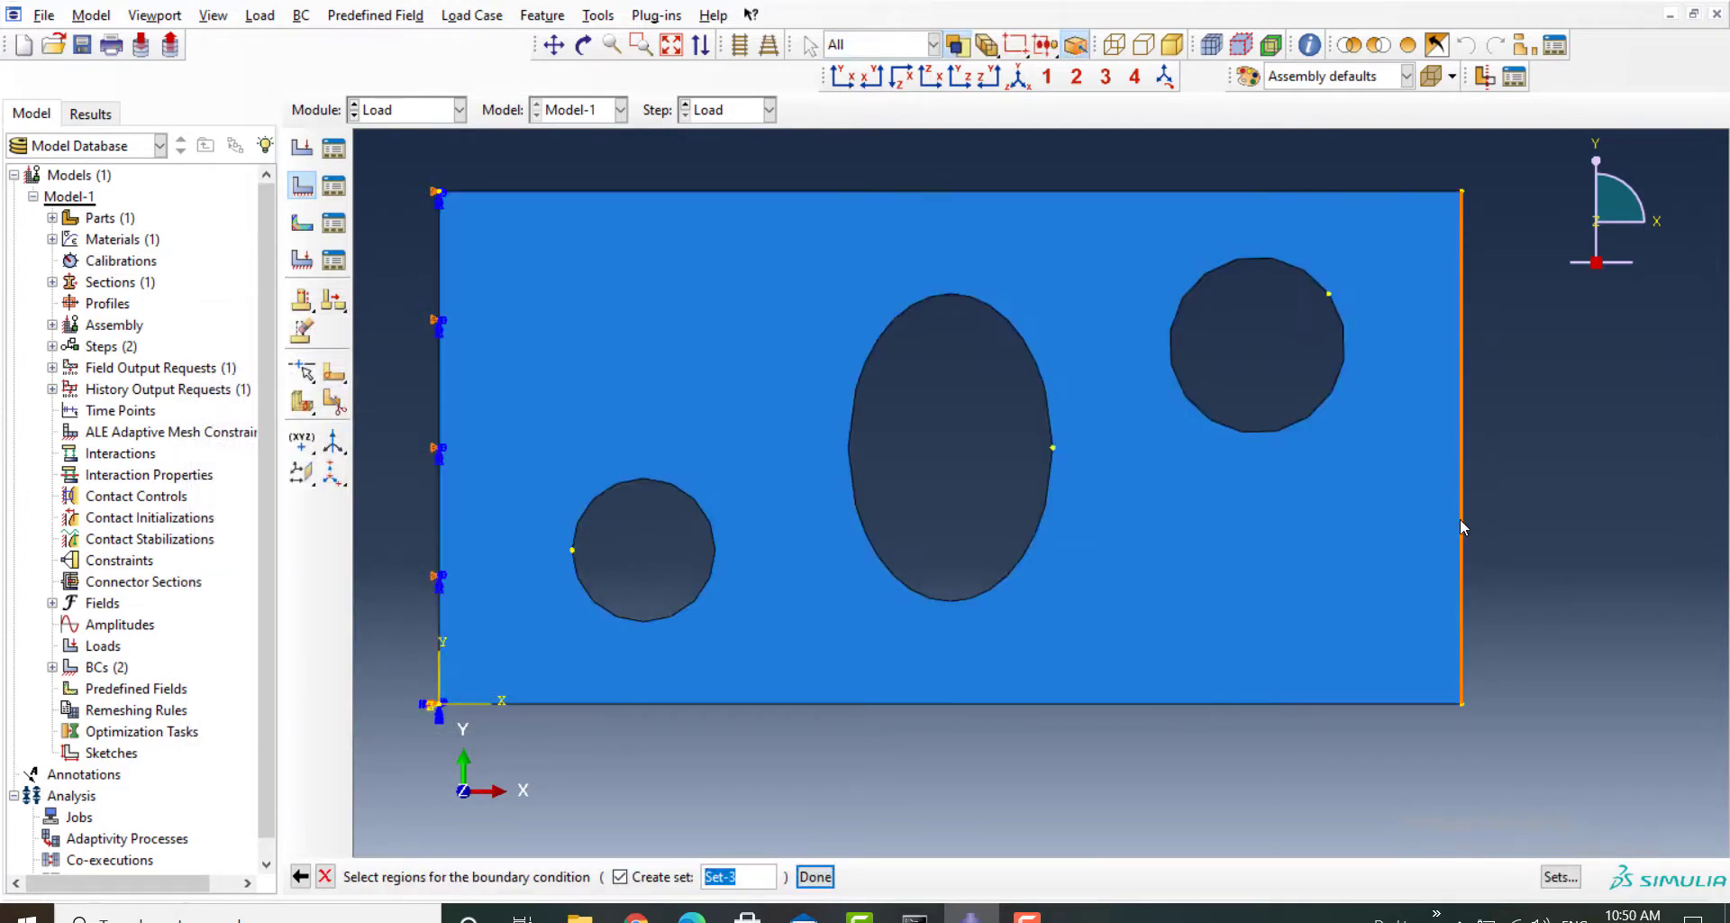
left_click(1462, 527)
left_click(815, 876)
left_click(163, 379)
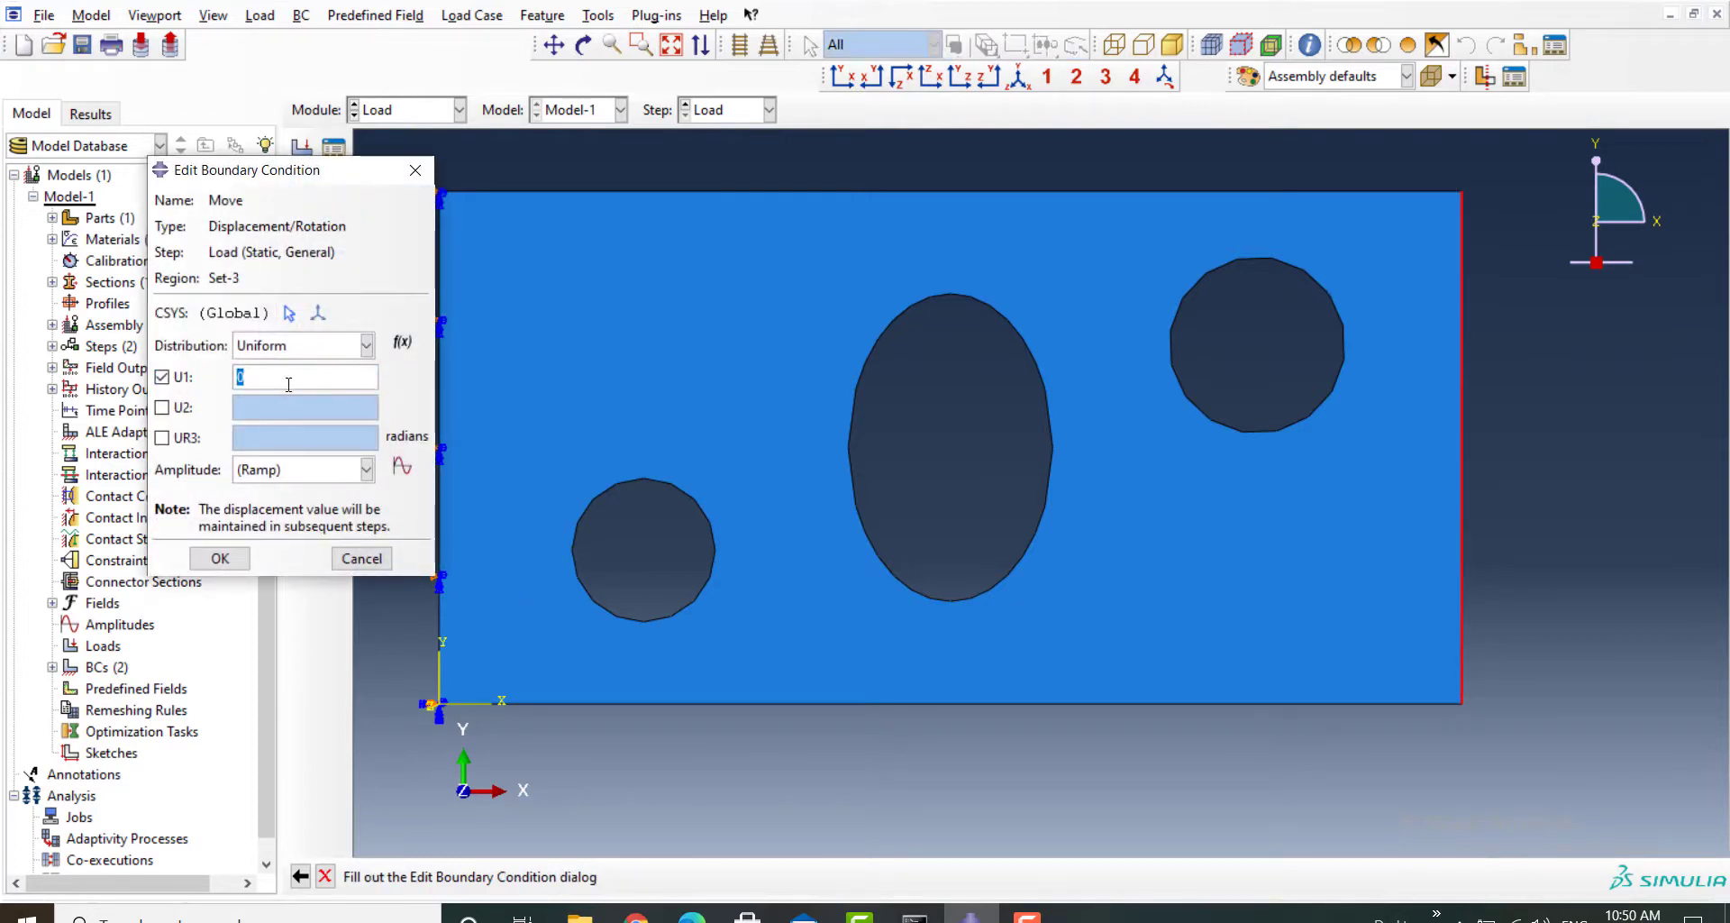
left_click(220, 558)
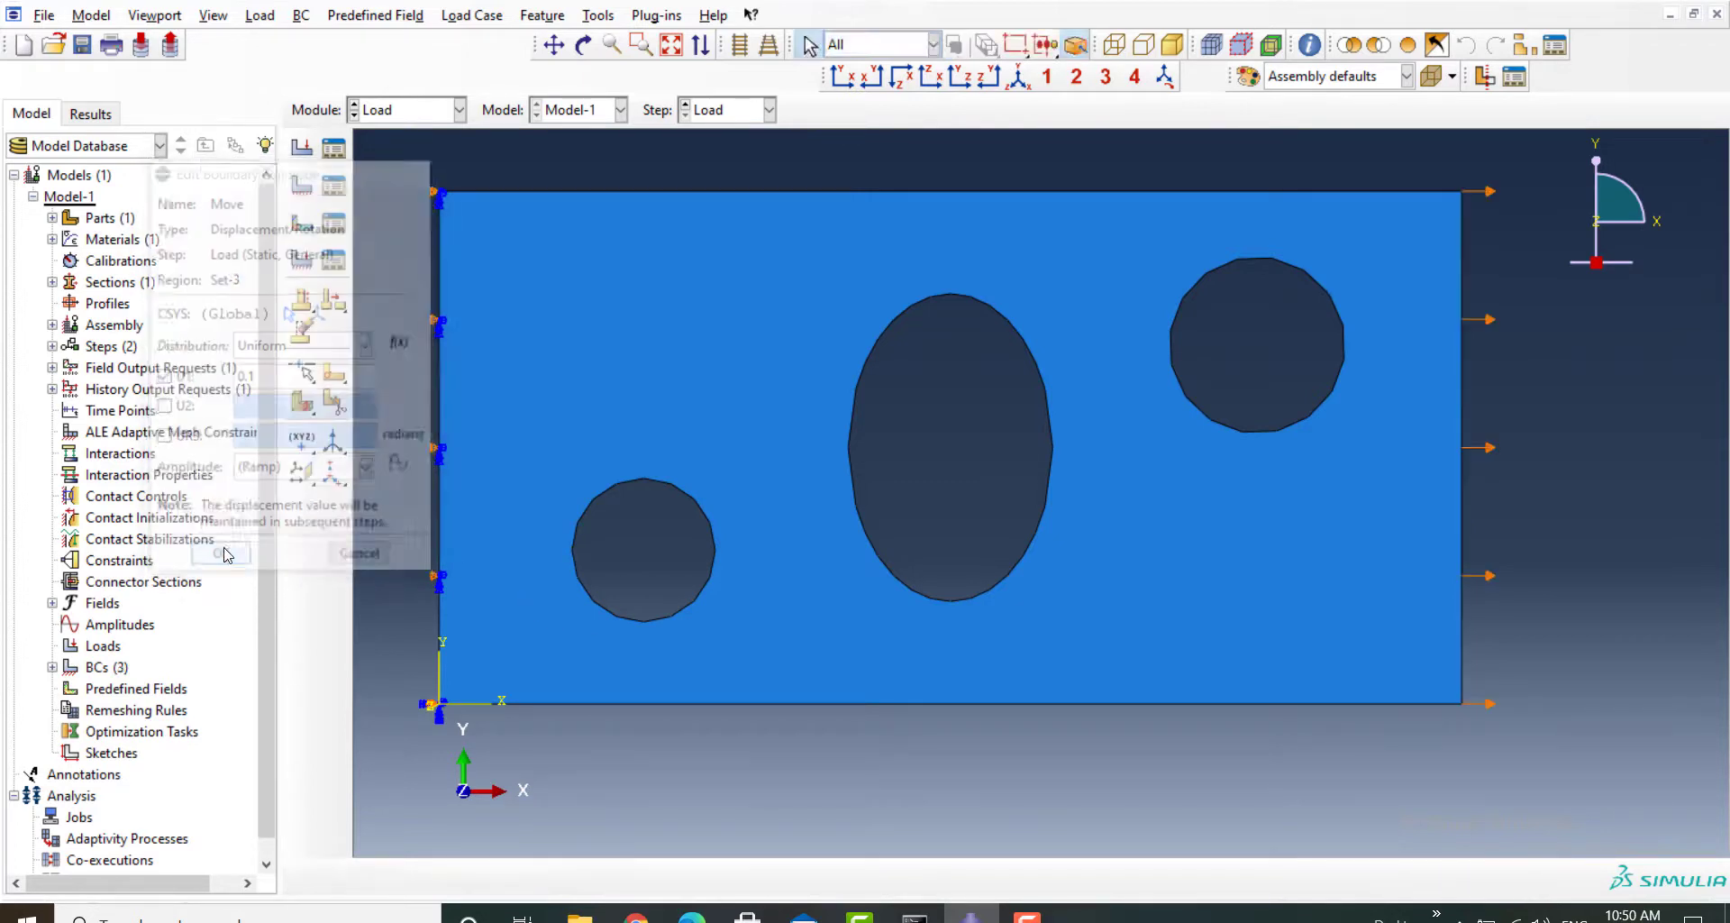
Step: In the Mesh module, set mesh controls back to Quad-dominated after trying Tri
left_click(377, 110)
left_click(395, 266)
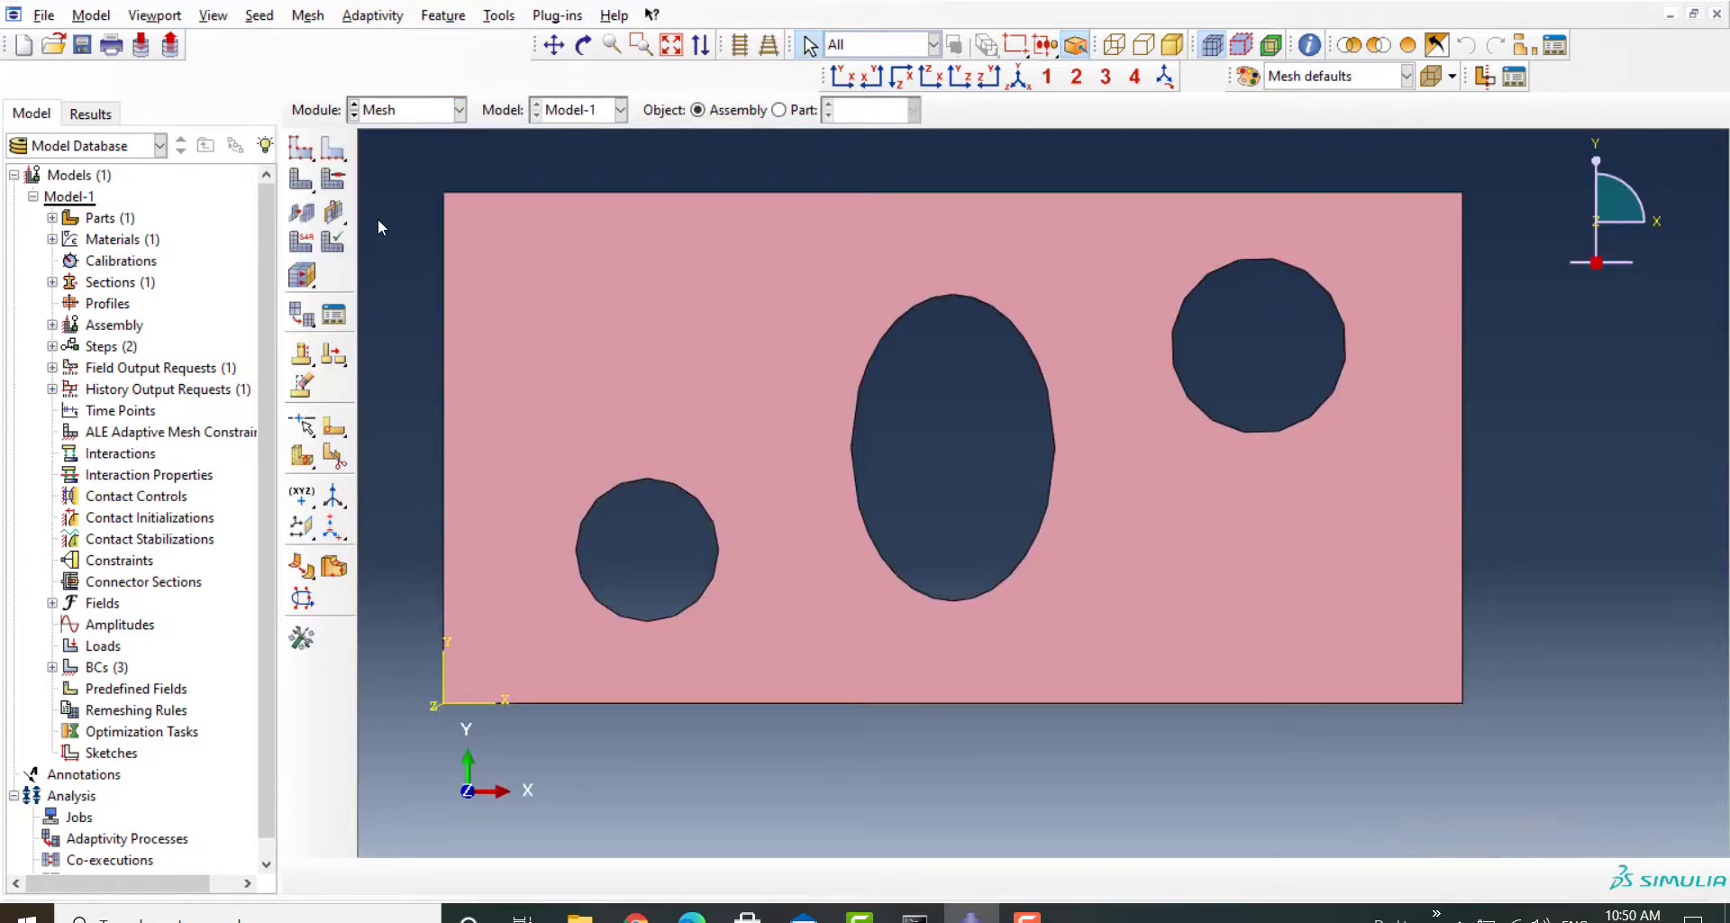
left_click(333, 211)
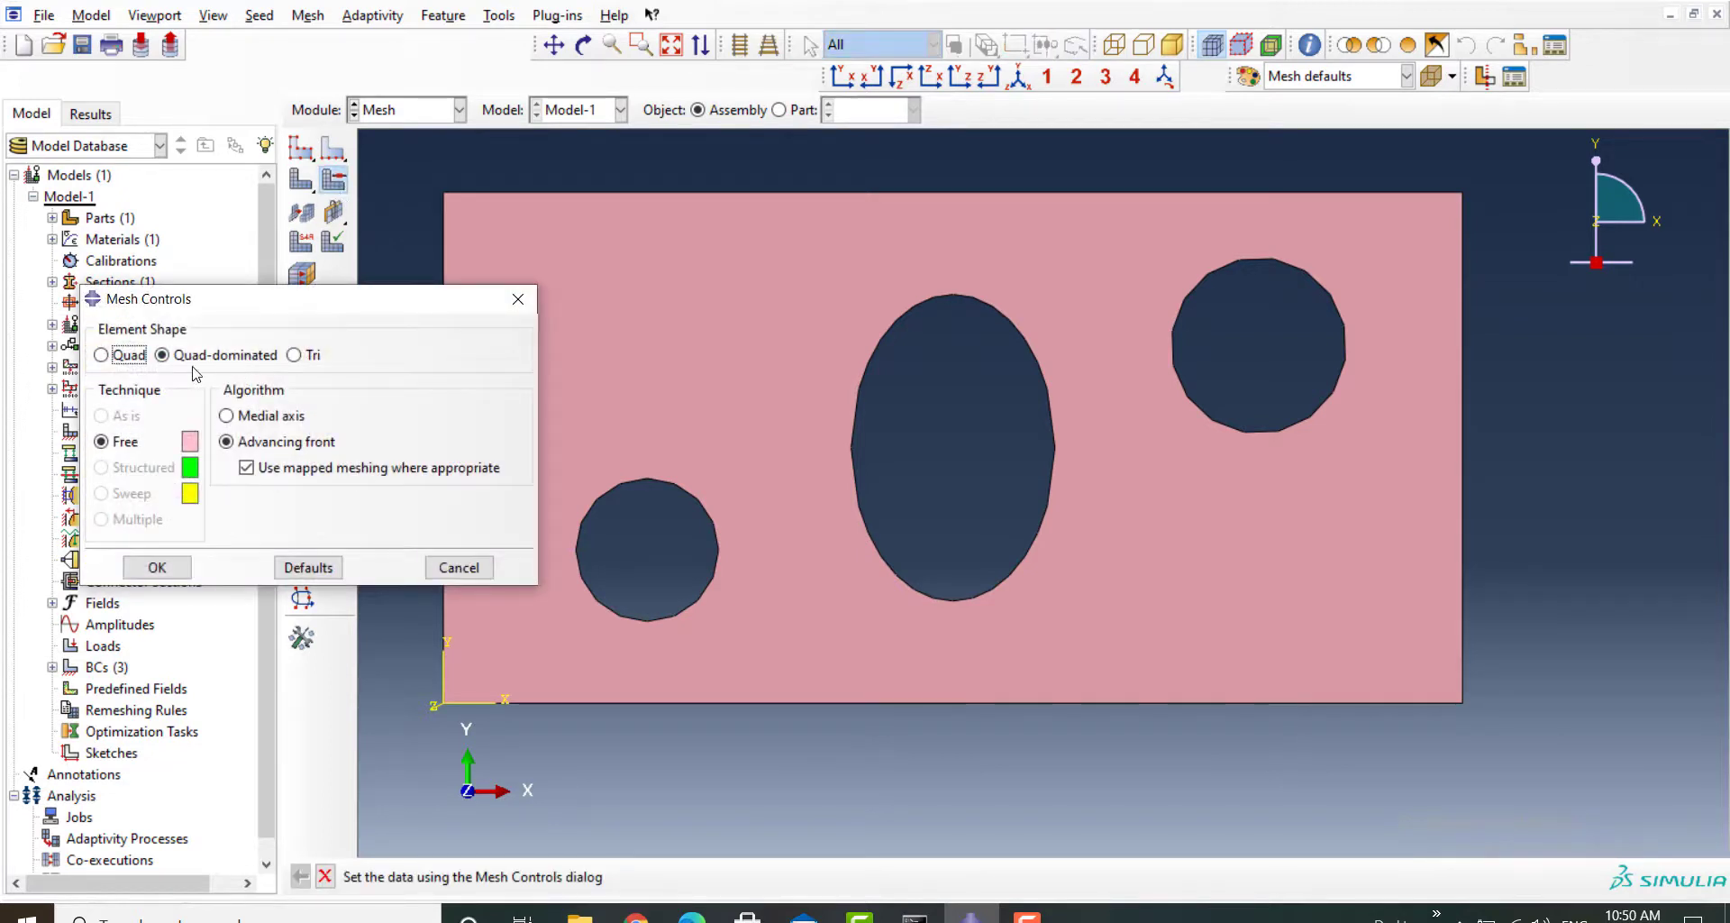
left_click(307, 357)
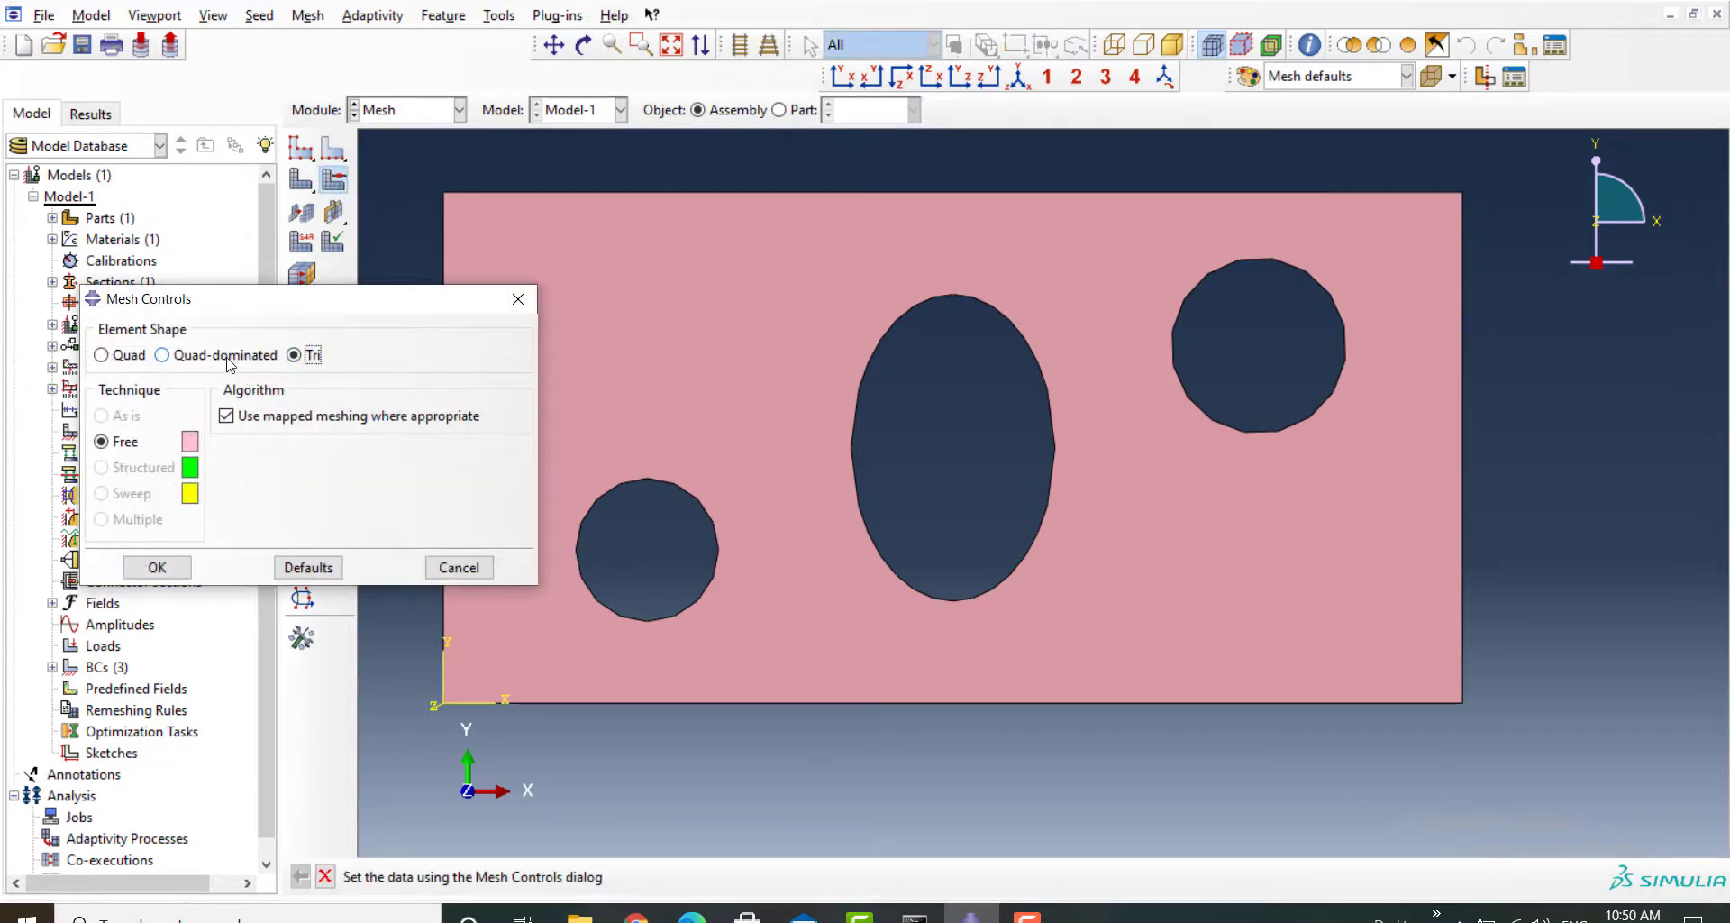
left_click(270, 356)
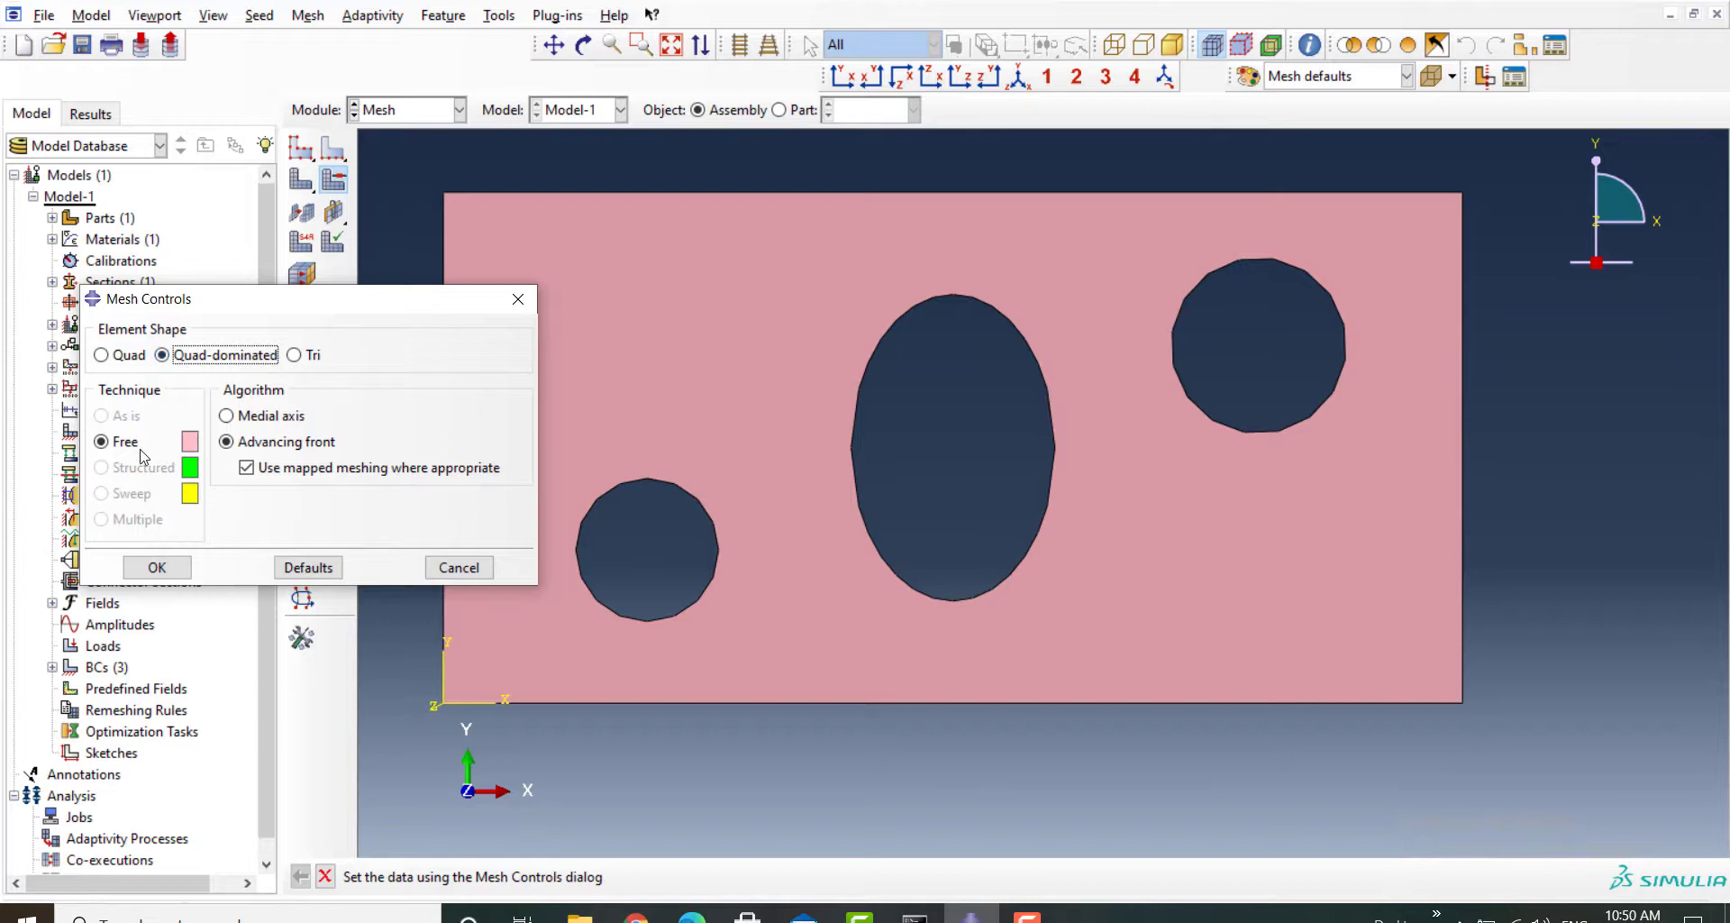
Step: Accept the mesh controls and seed the plate with approximate global size 2.5
left_click(158, 568)
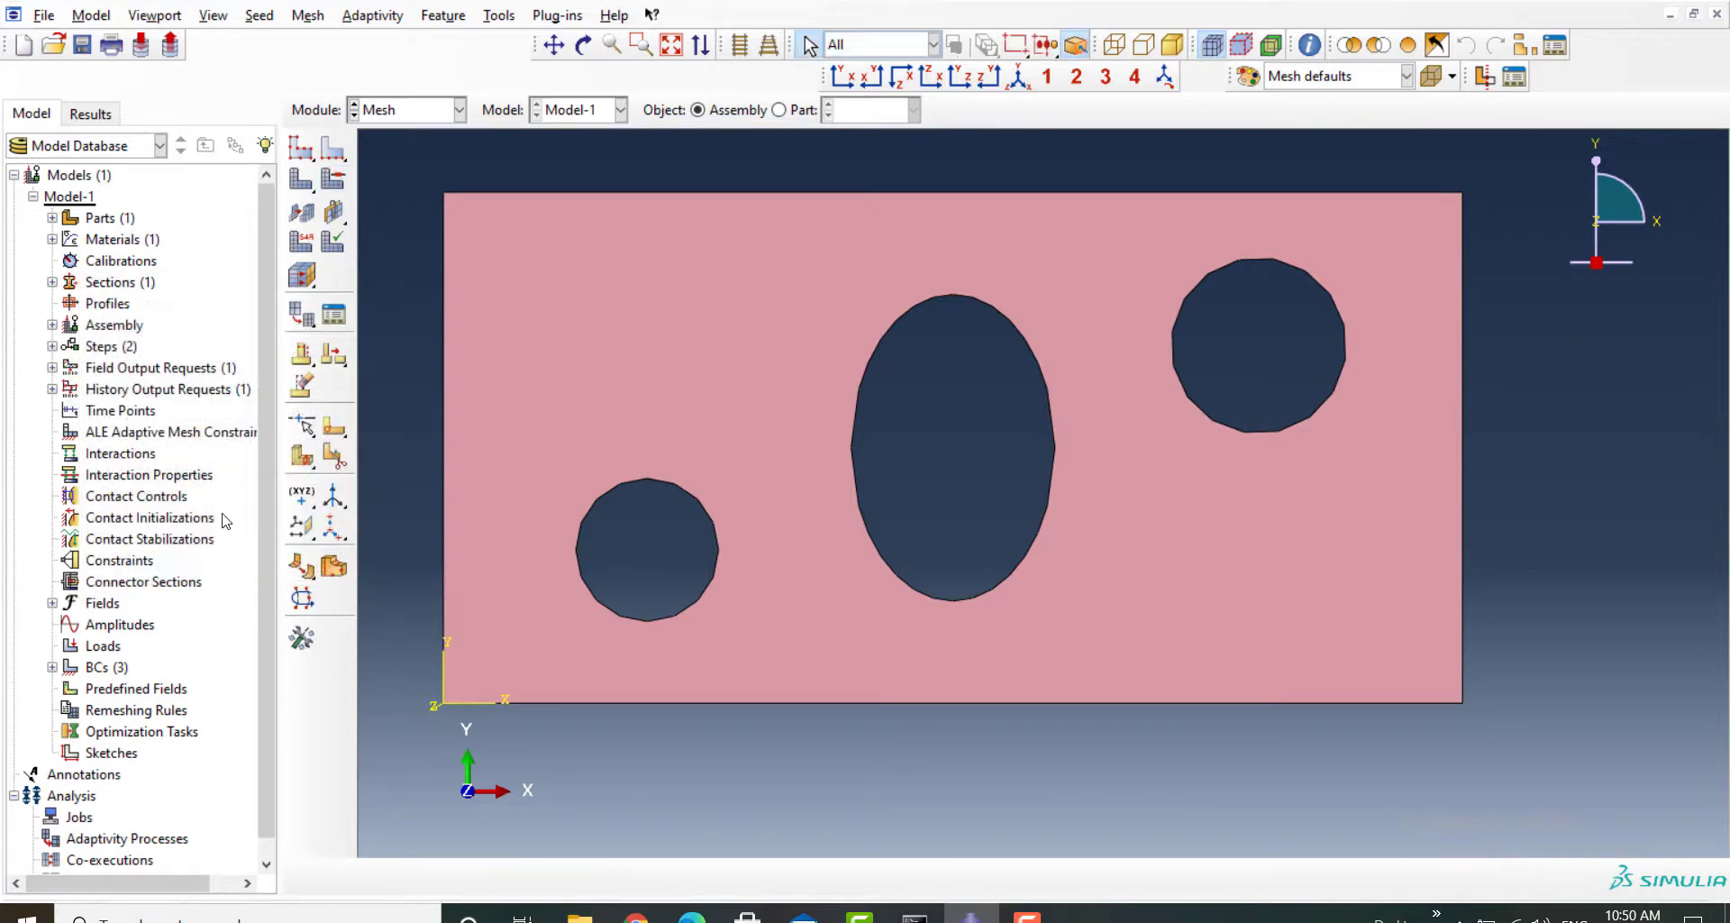
left_click(301, 148)
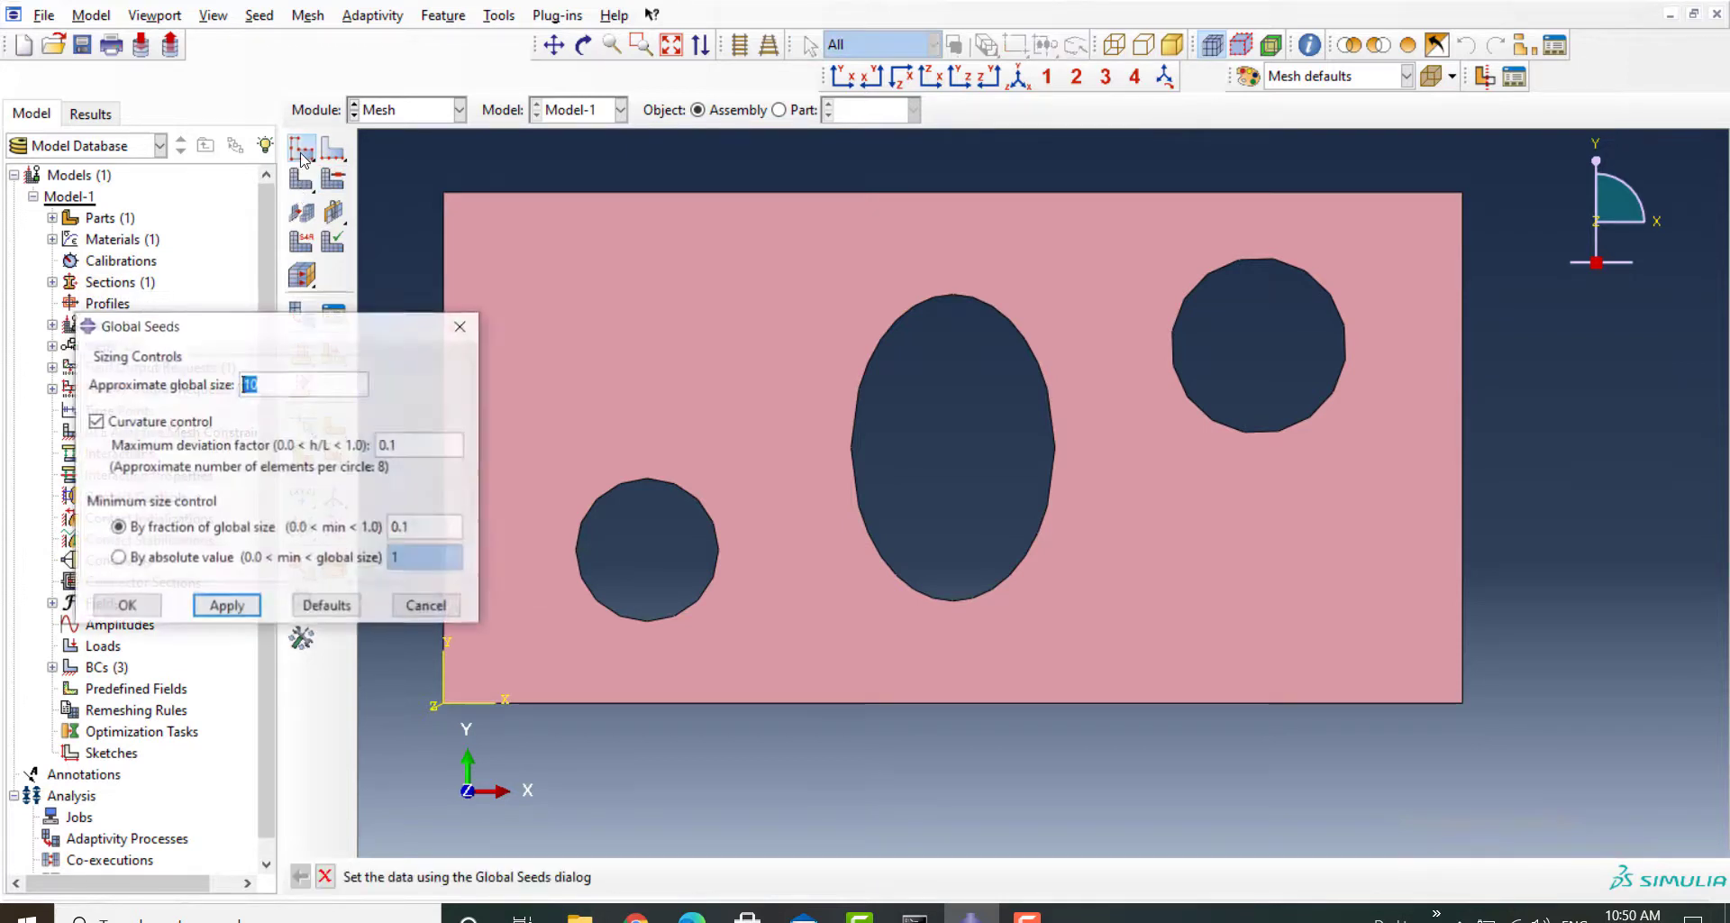
type("2.5")
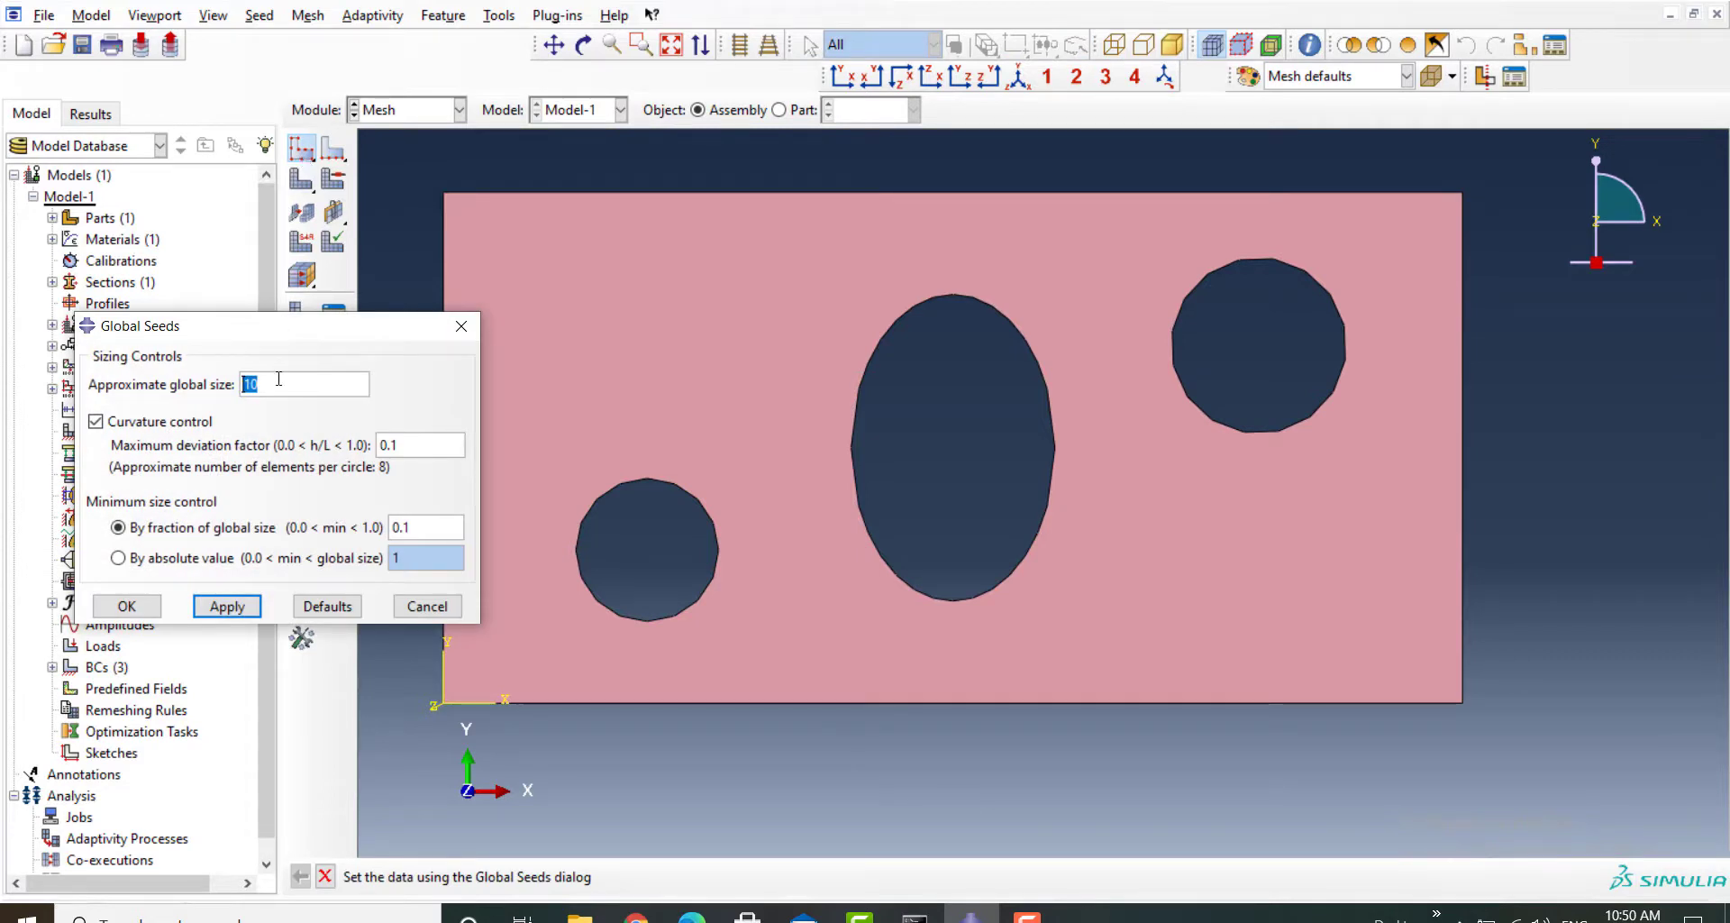
left_click(227, 604)
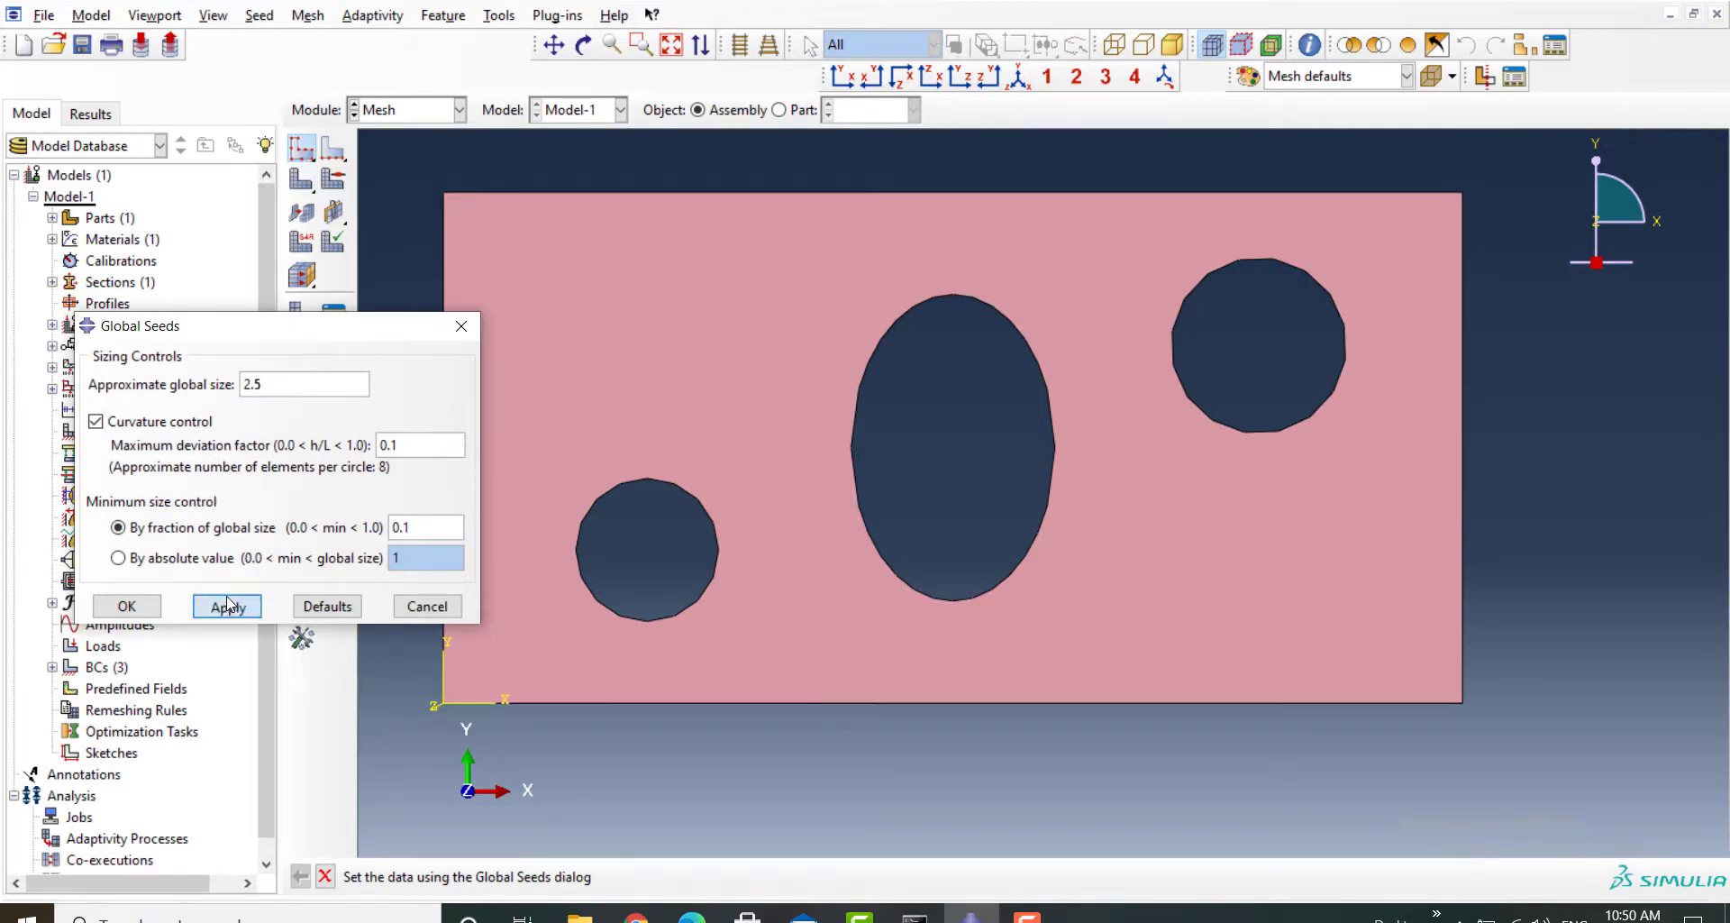
left_click(126, 606)
left_click(306, 246)
Step: Assign Plane Stress CPS4R elements to the plate face
left_click(508, 392)
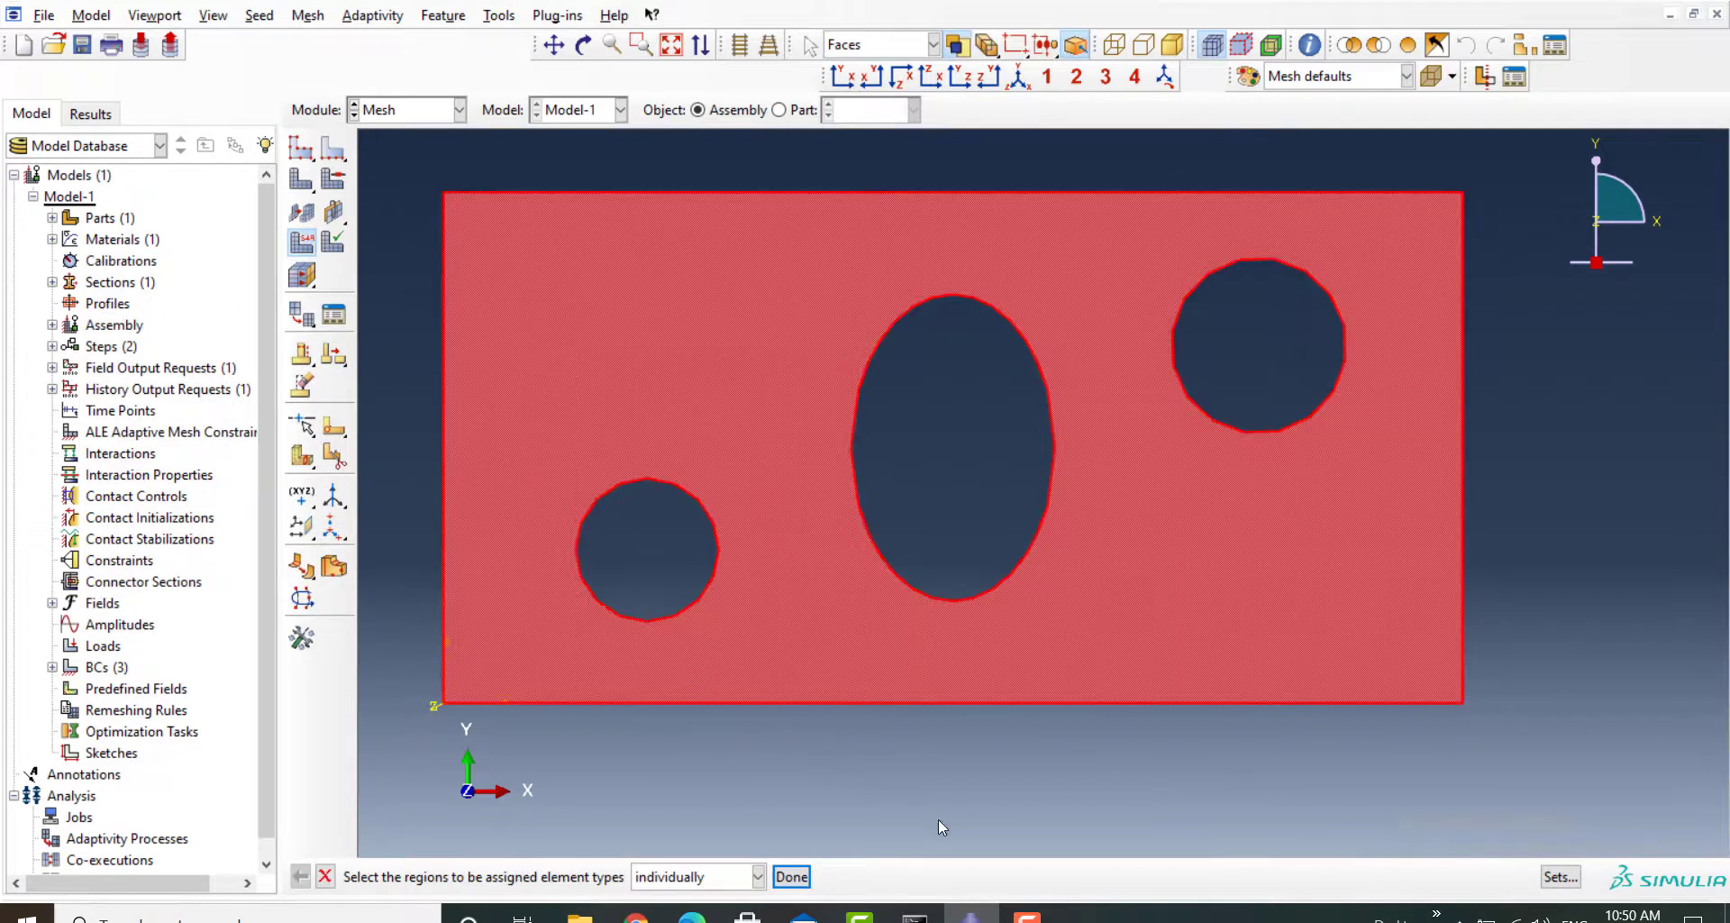
left_click(800, 877)
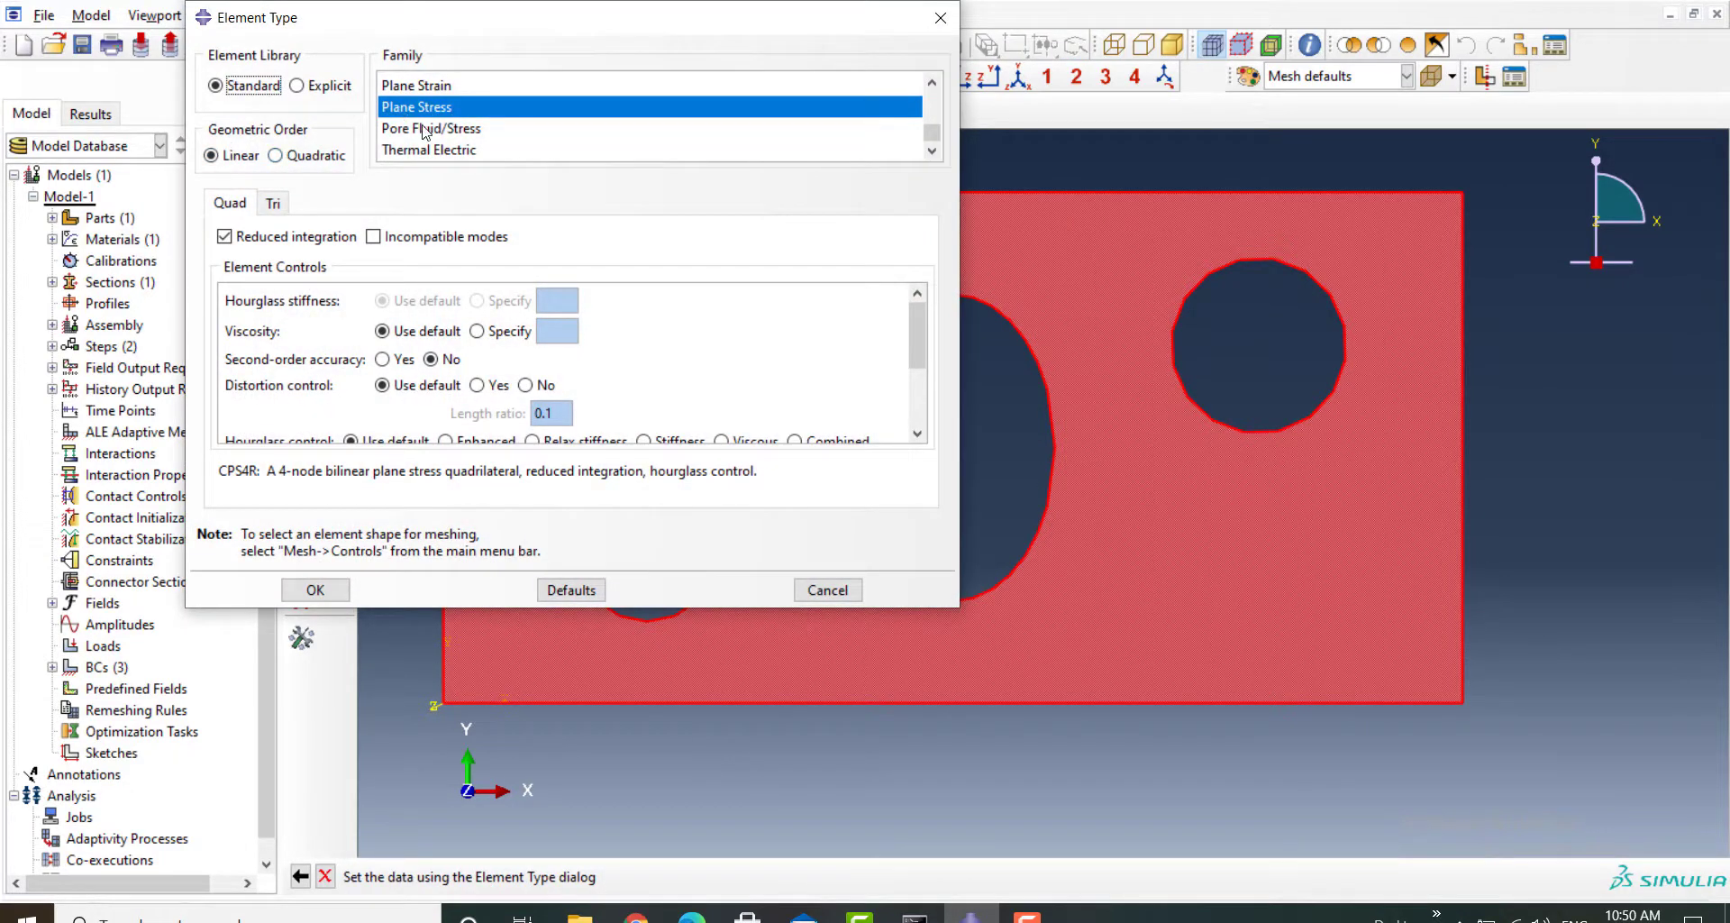
left_click(315, 590)
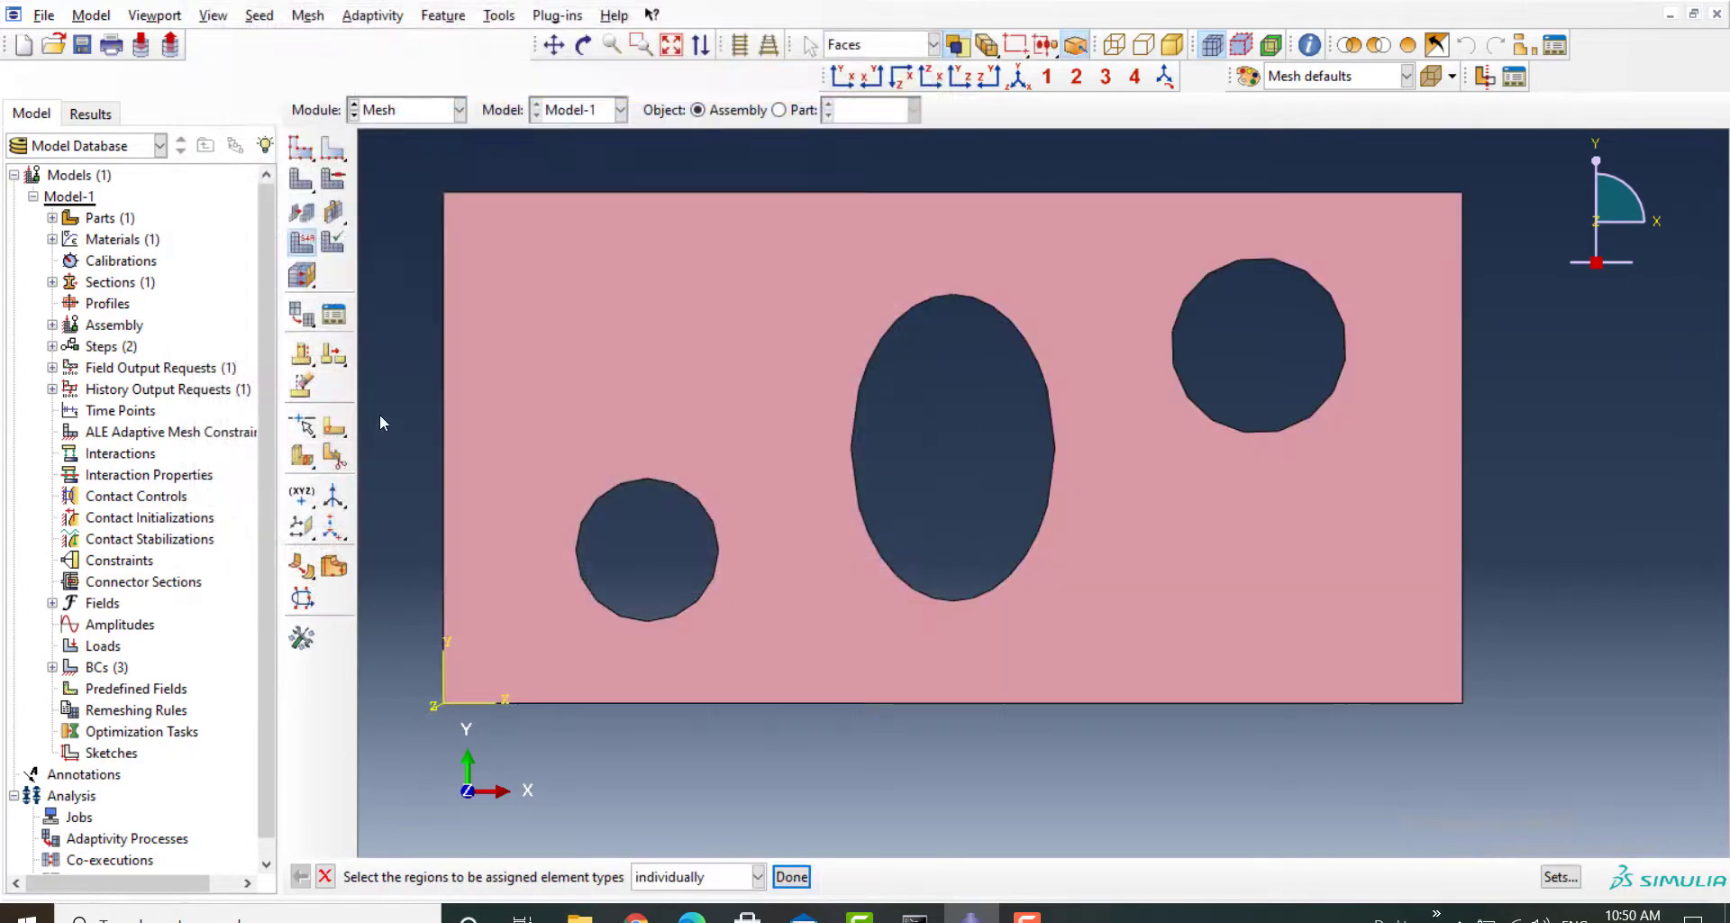
Step: Generate the free quad-dominated mesh on the HolePlate instance
left_click(305, 164)
left_click(127, 606)
left_click(301, 441)
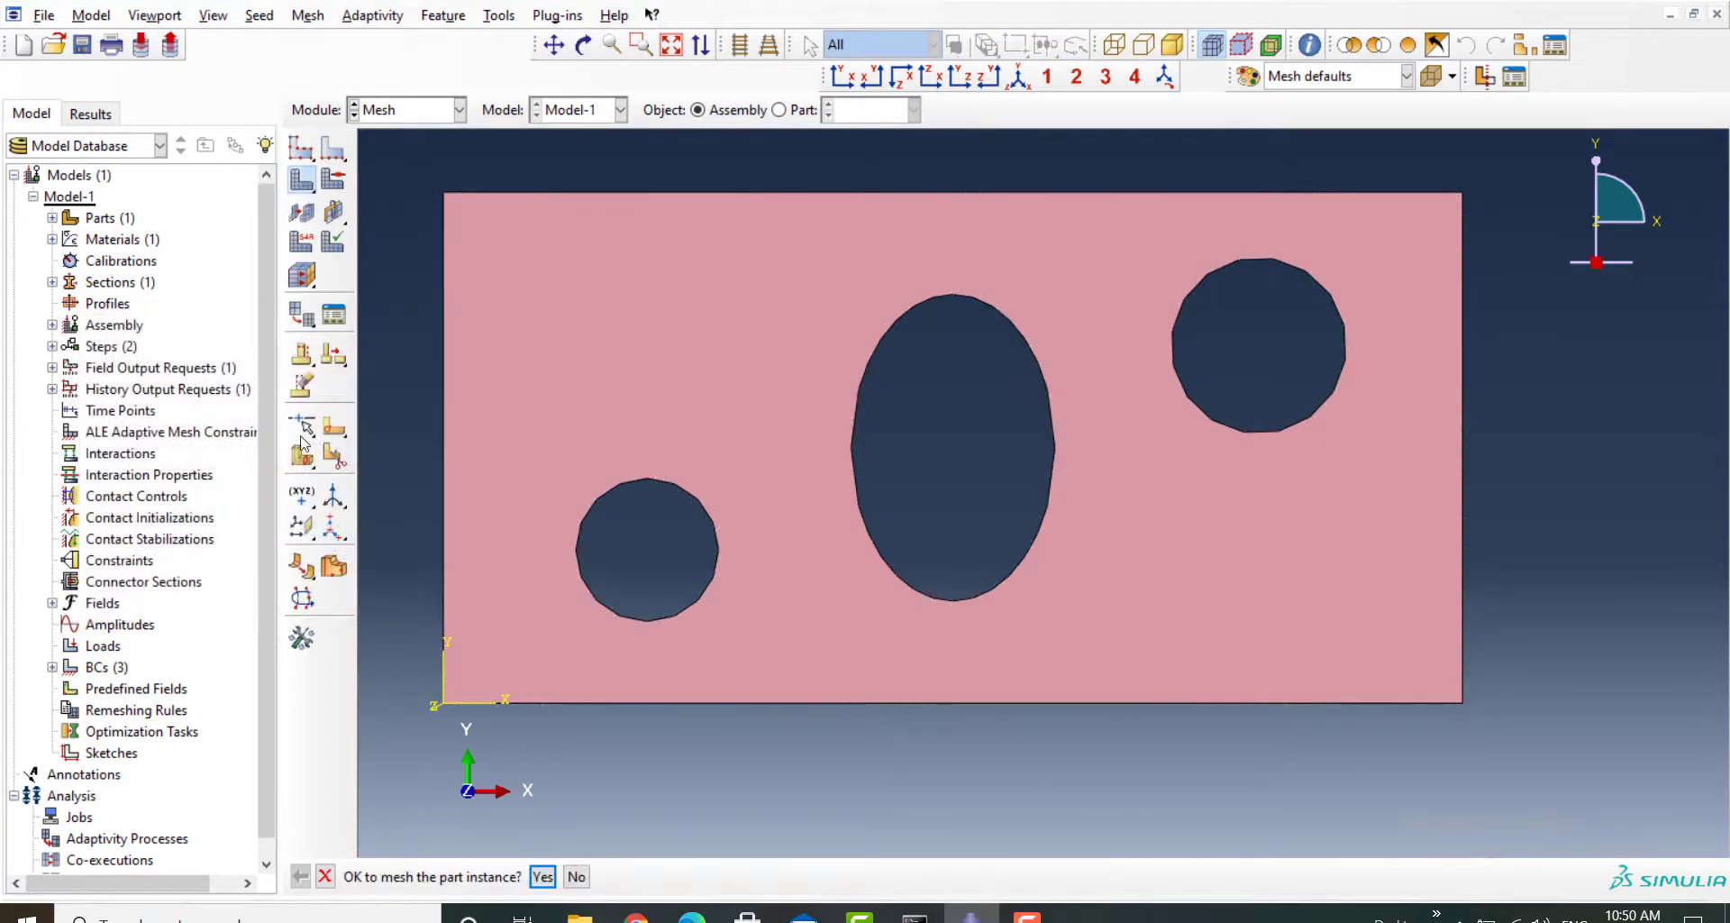
left_click(544, 876)
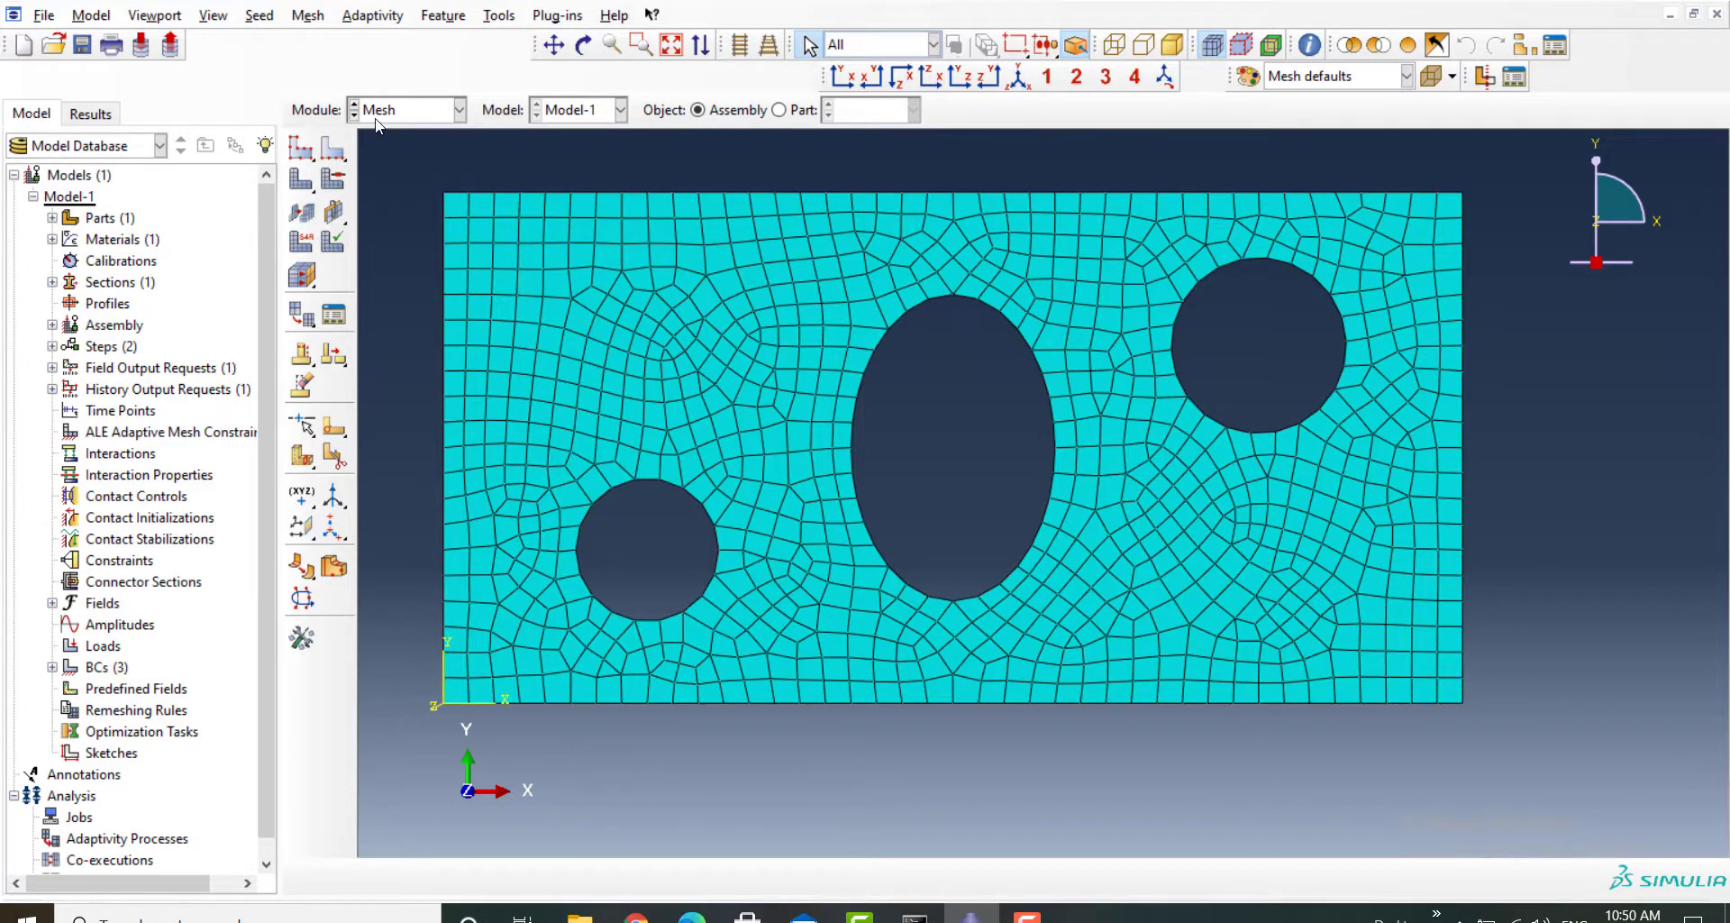
left_click(459, 109)
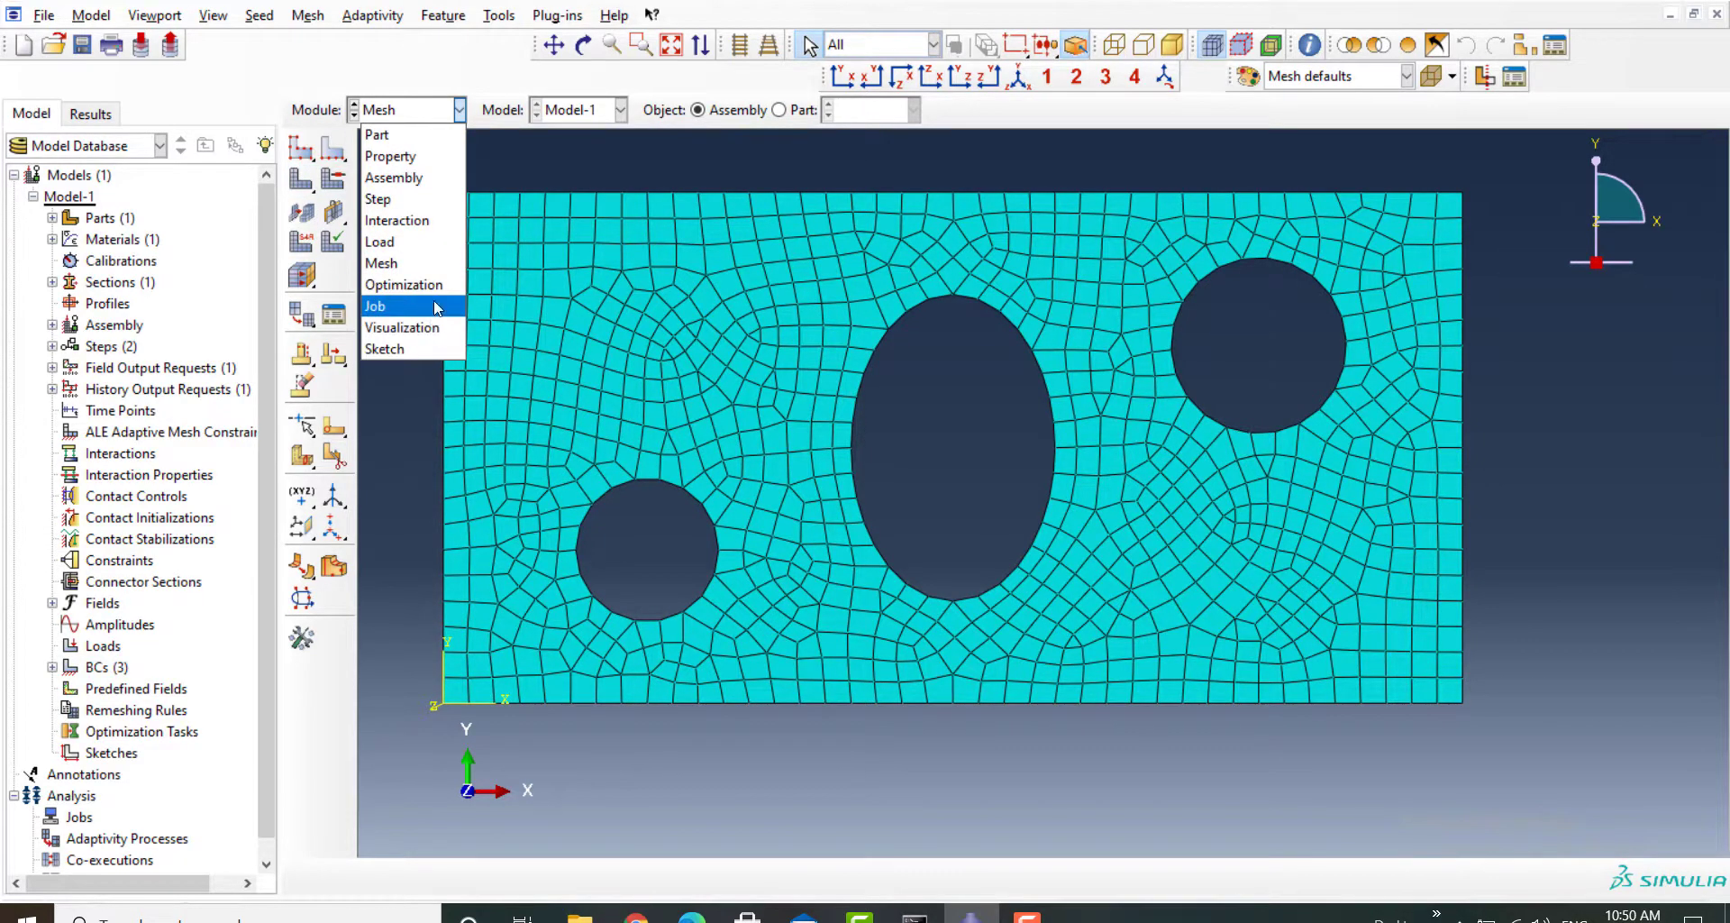
Step: Create RemeshingRule-1 for the Load step with default sizing method and auto-computed size limits
left_click(365, 18)
left_click(365, 18)
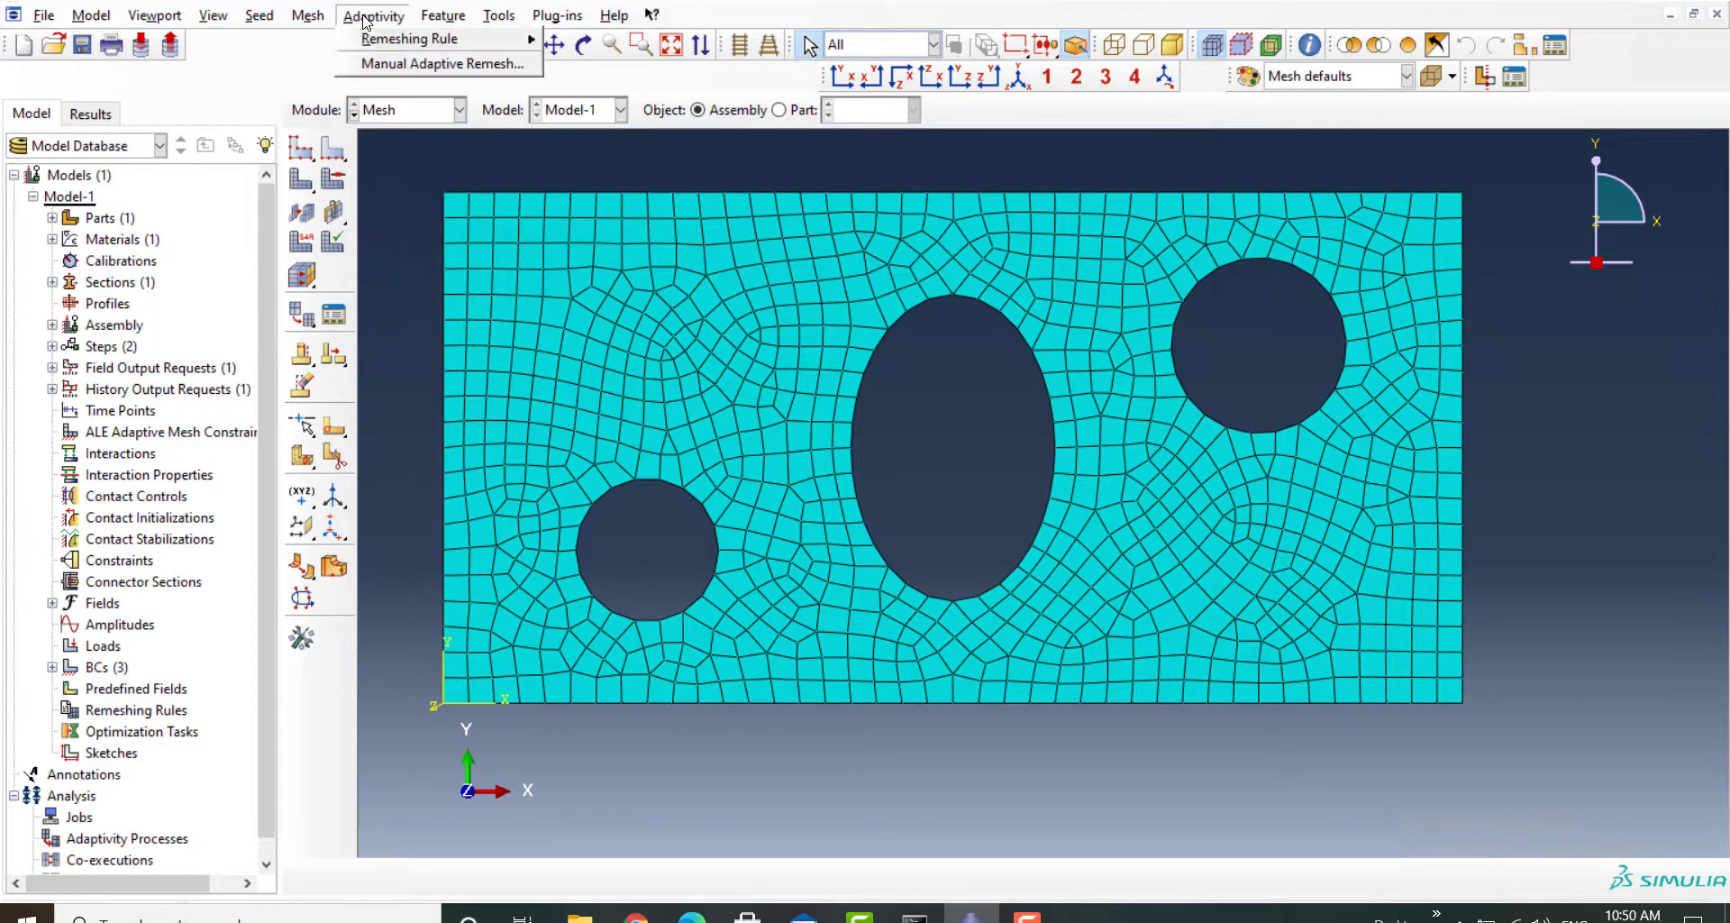
mouse_move(460, 40)
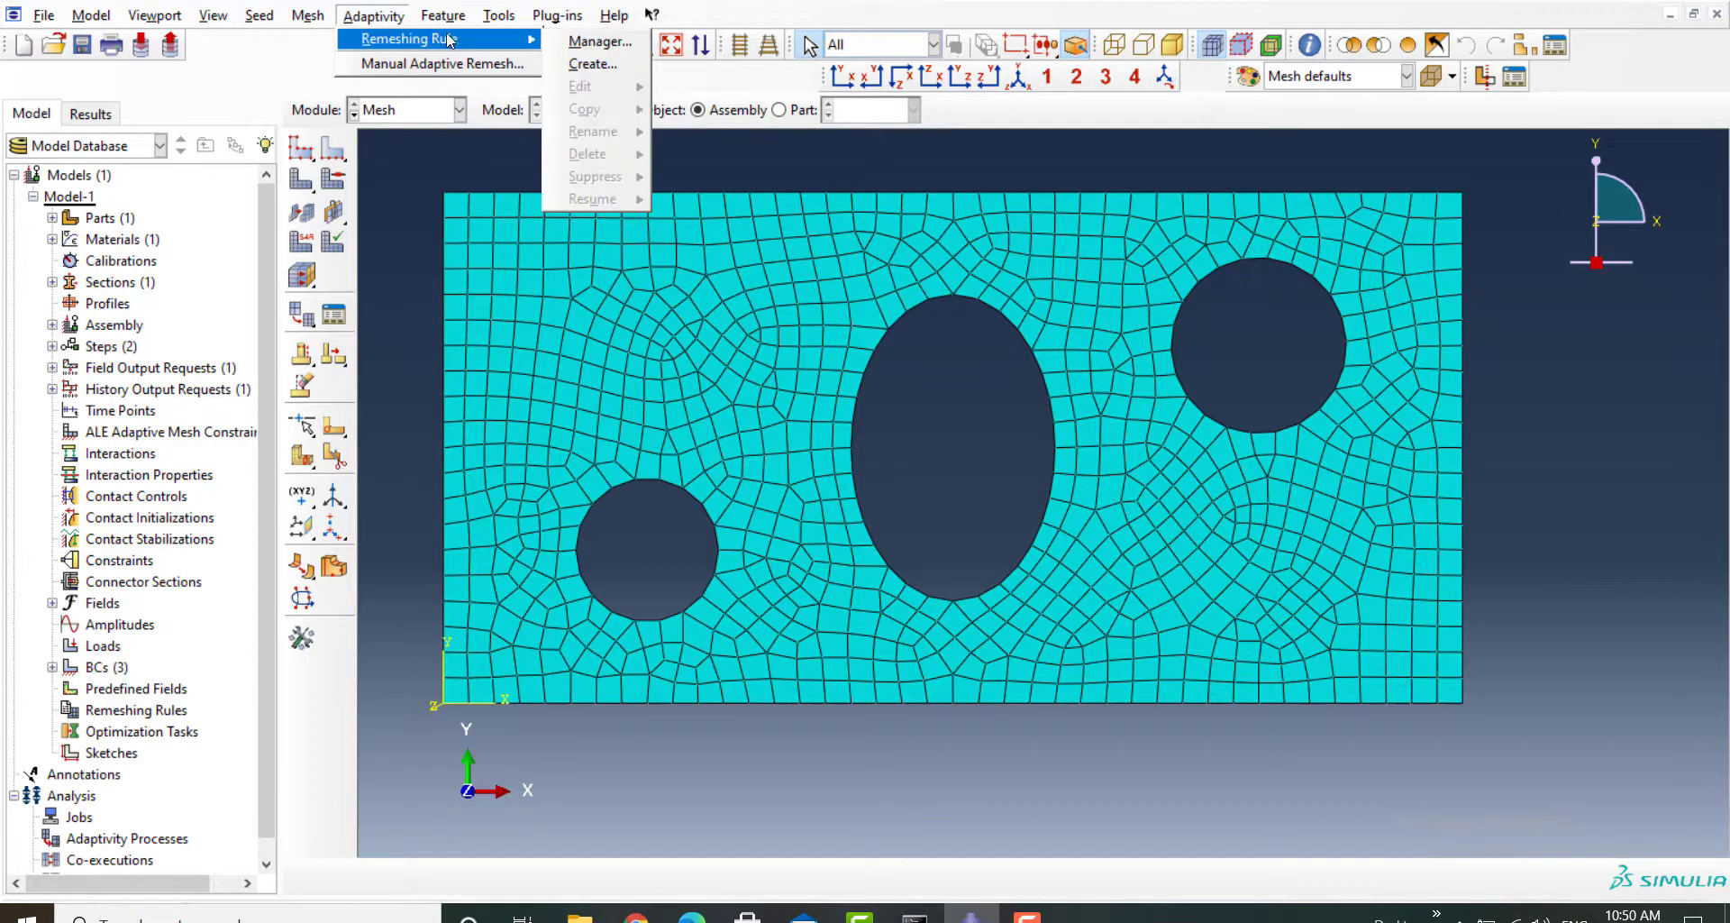
left_click(580, 61)
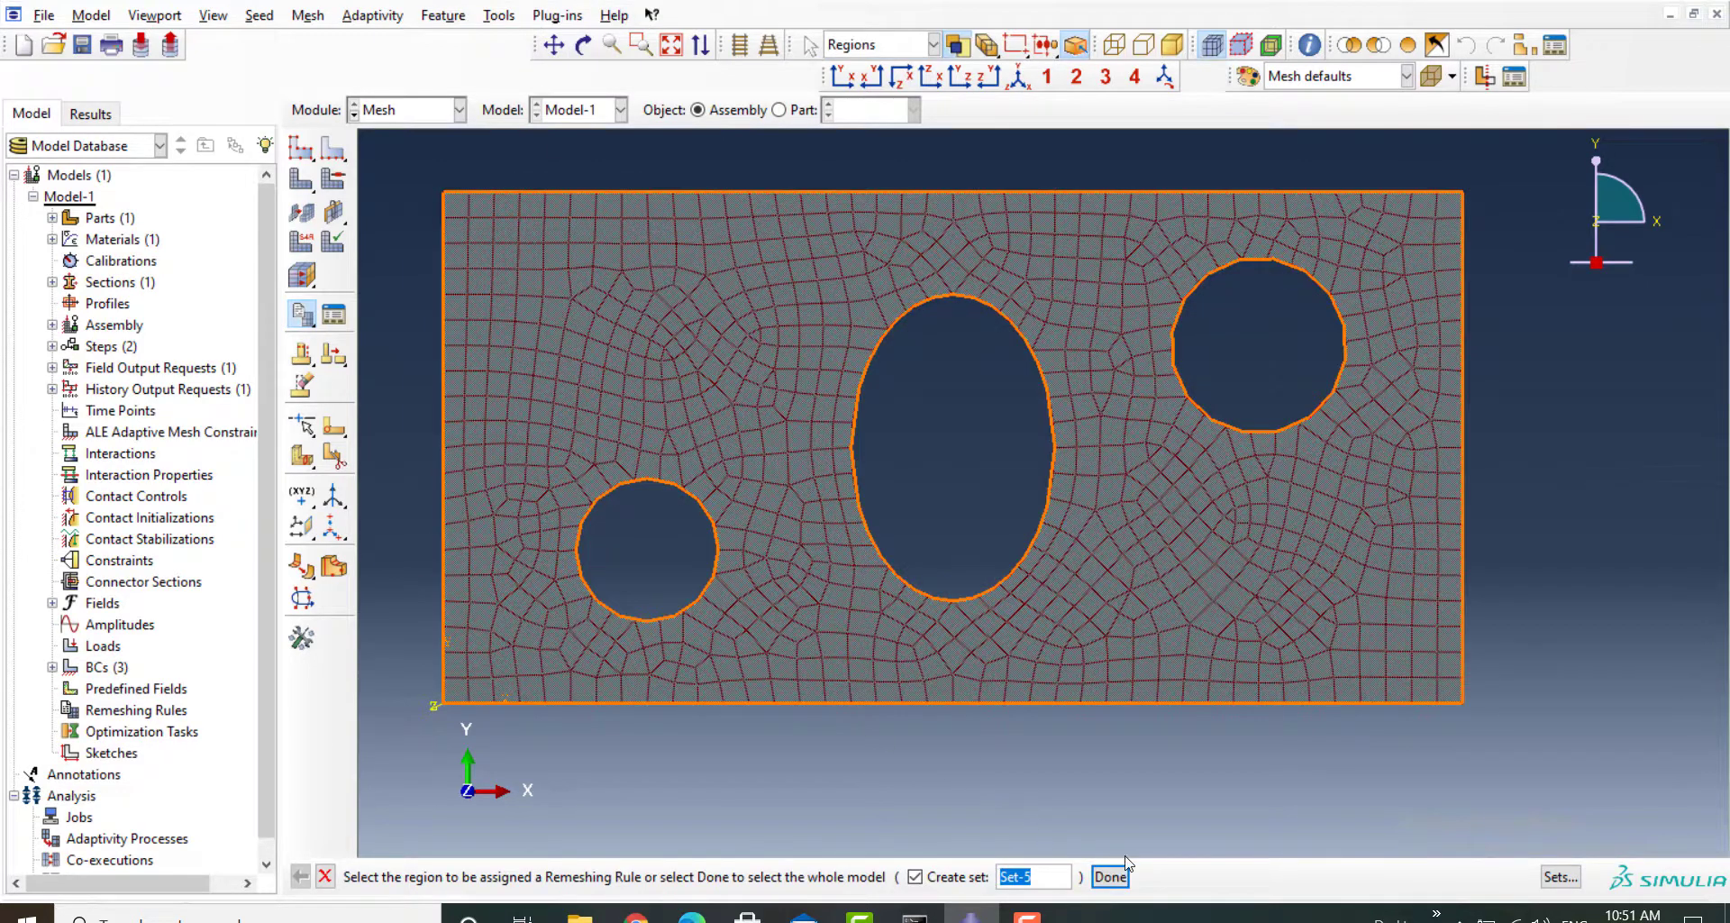
left_click(1112, 876)
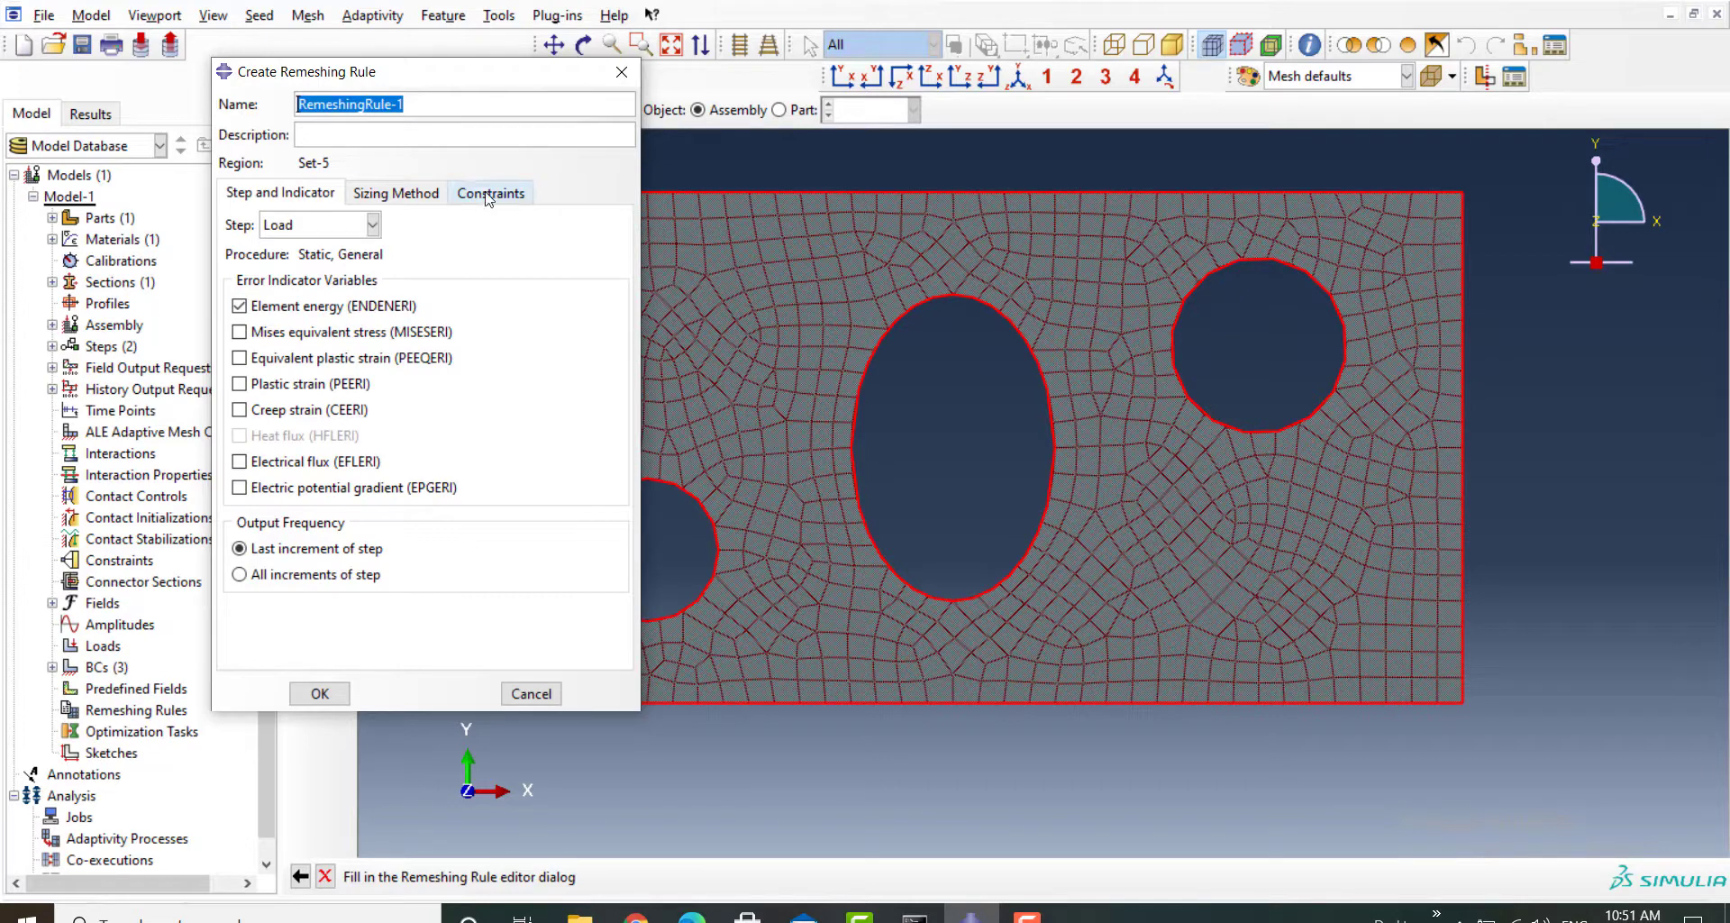
left_click(397, 192)
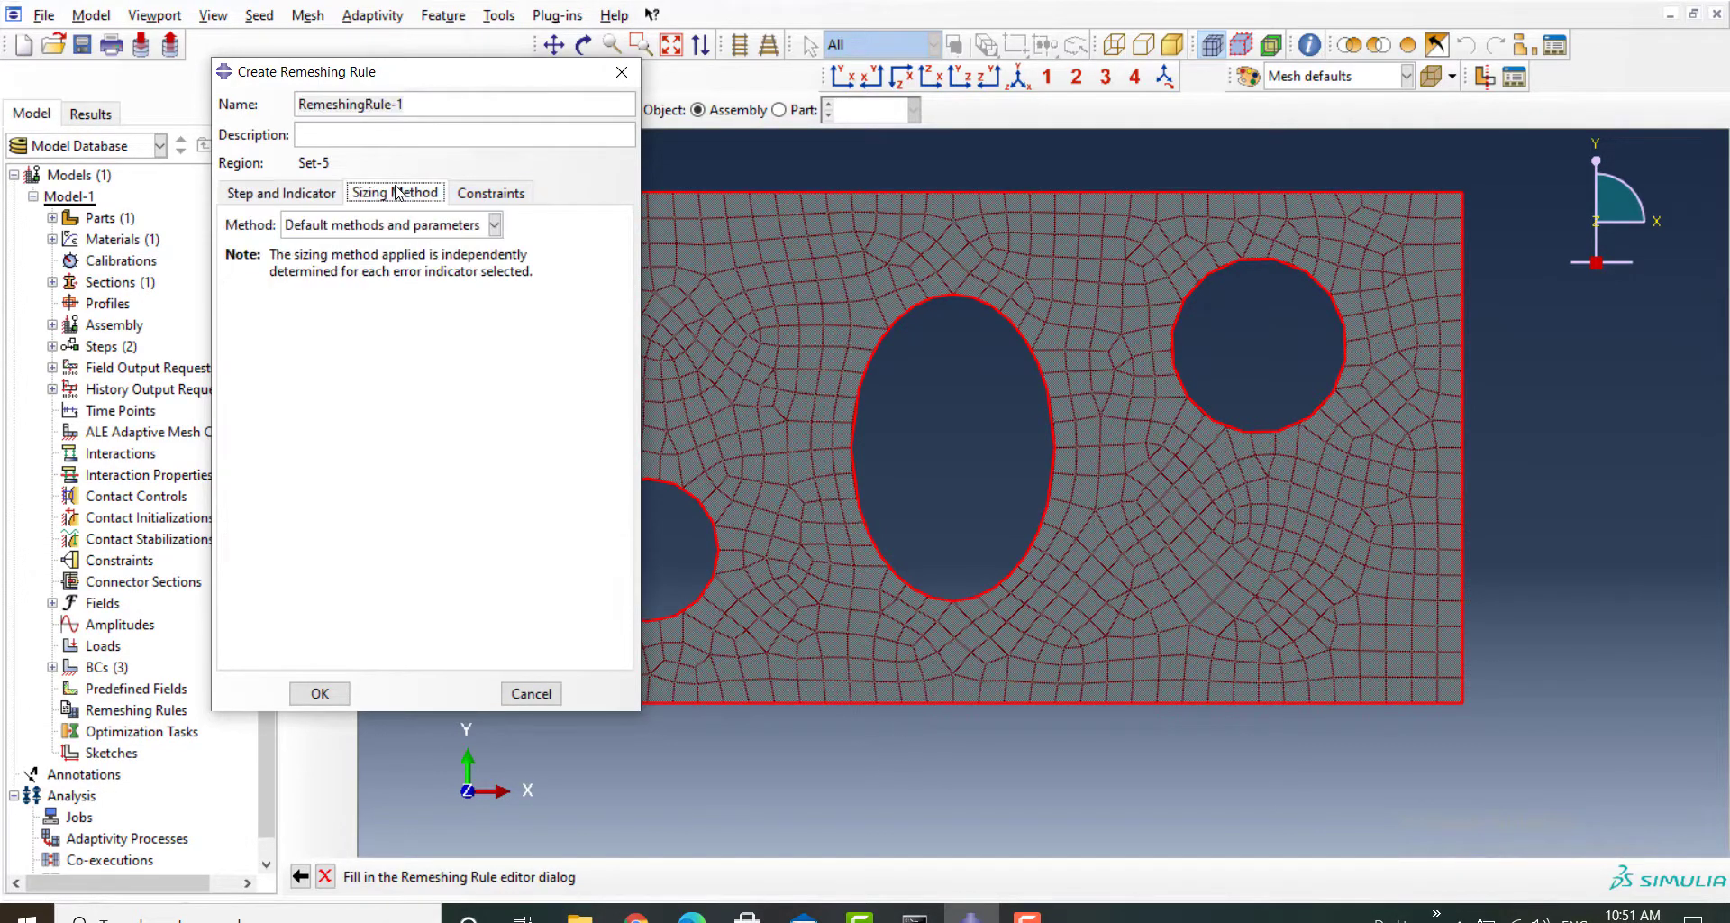
left_click(495, 225)
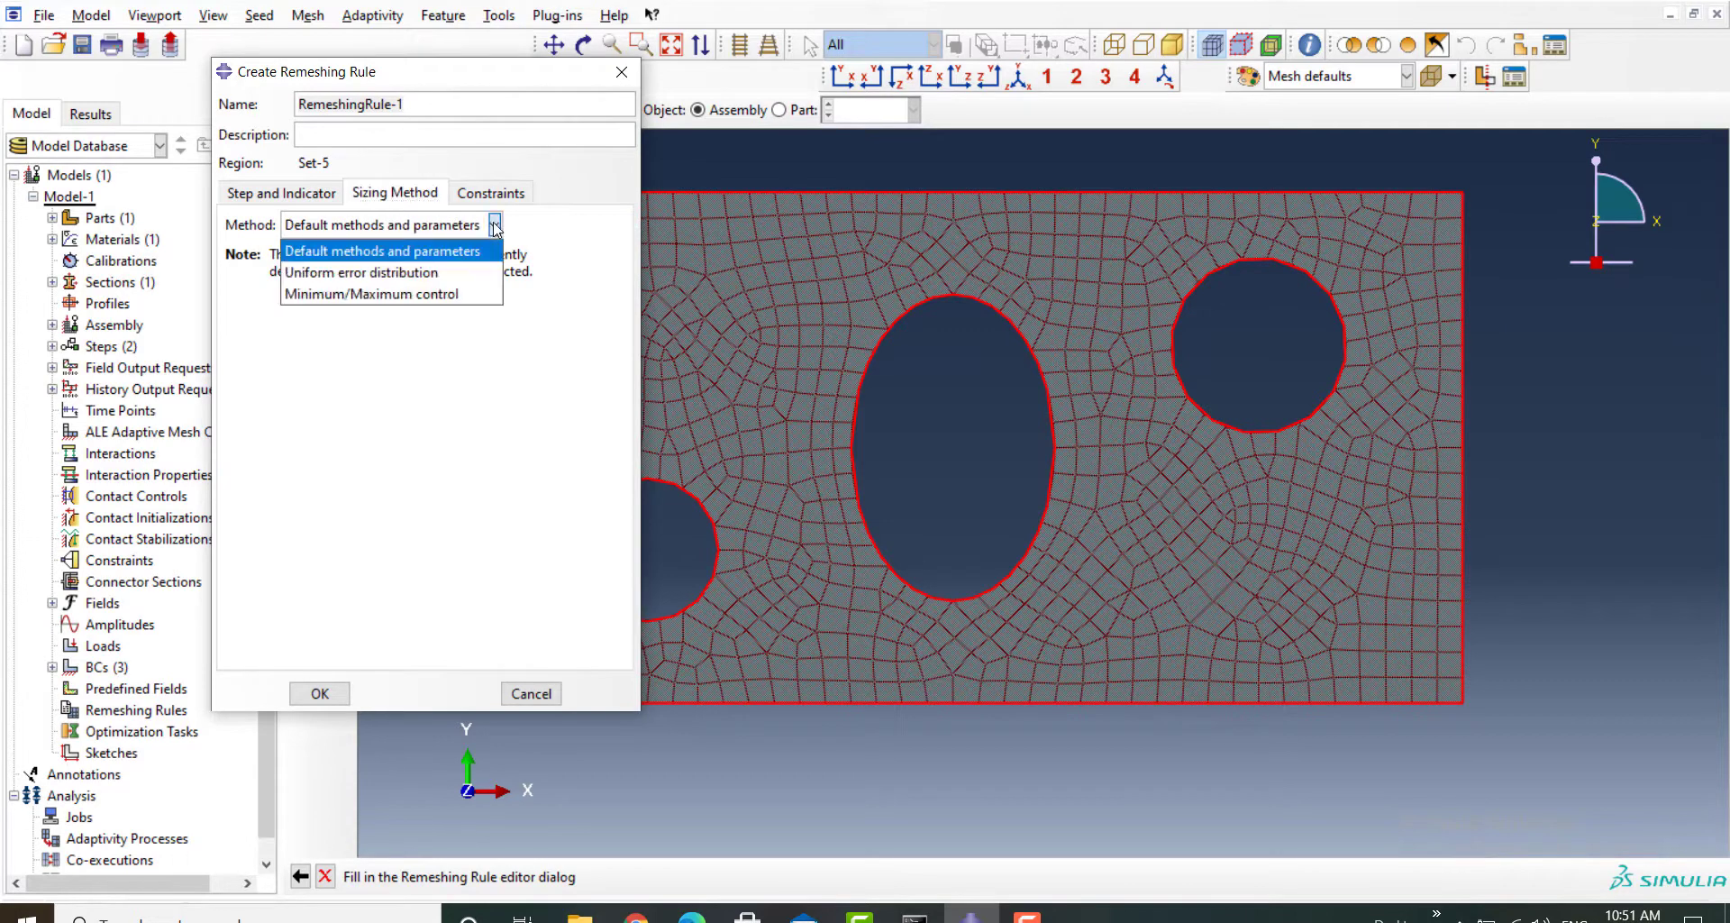
left_click(464, 255)
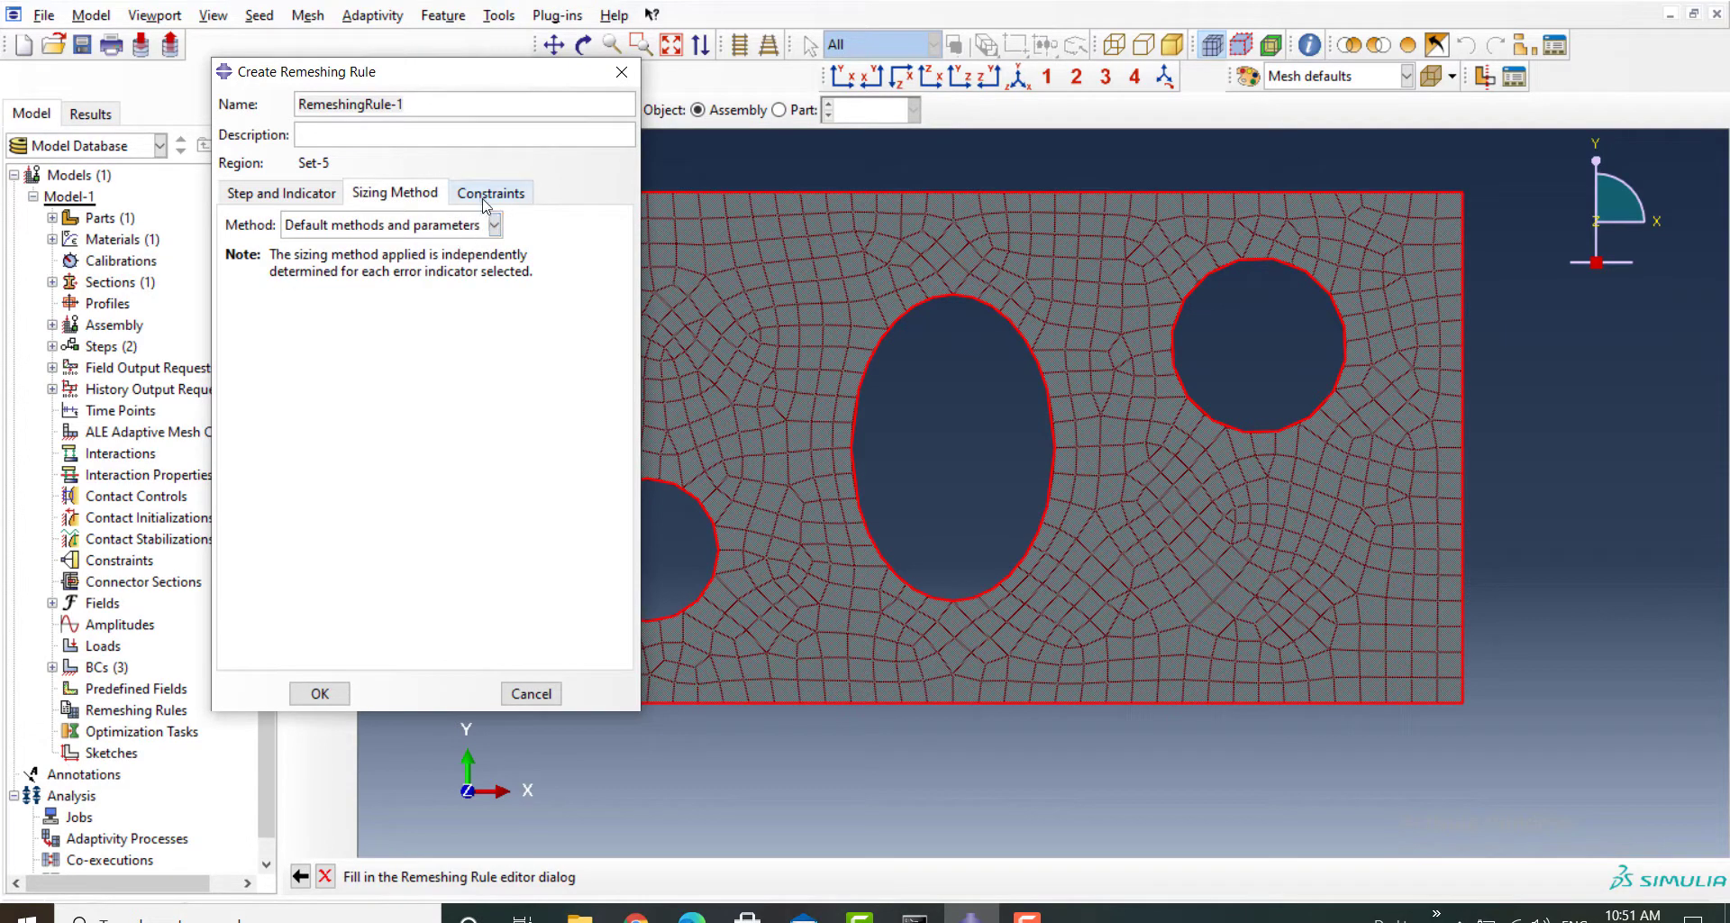
left_click(491, 198)
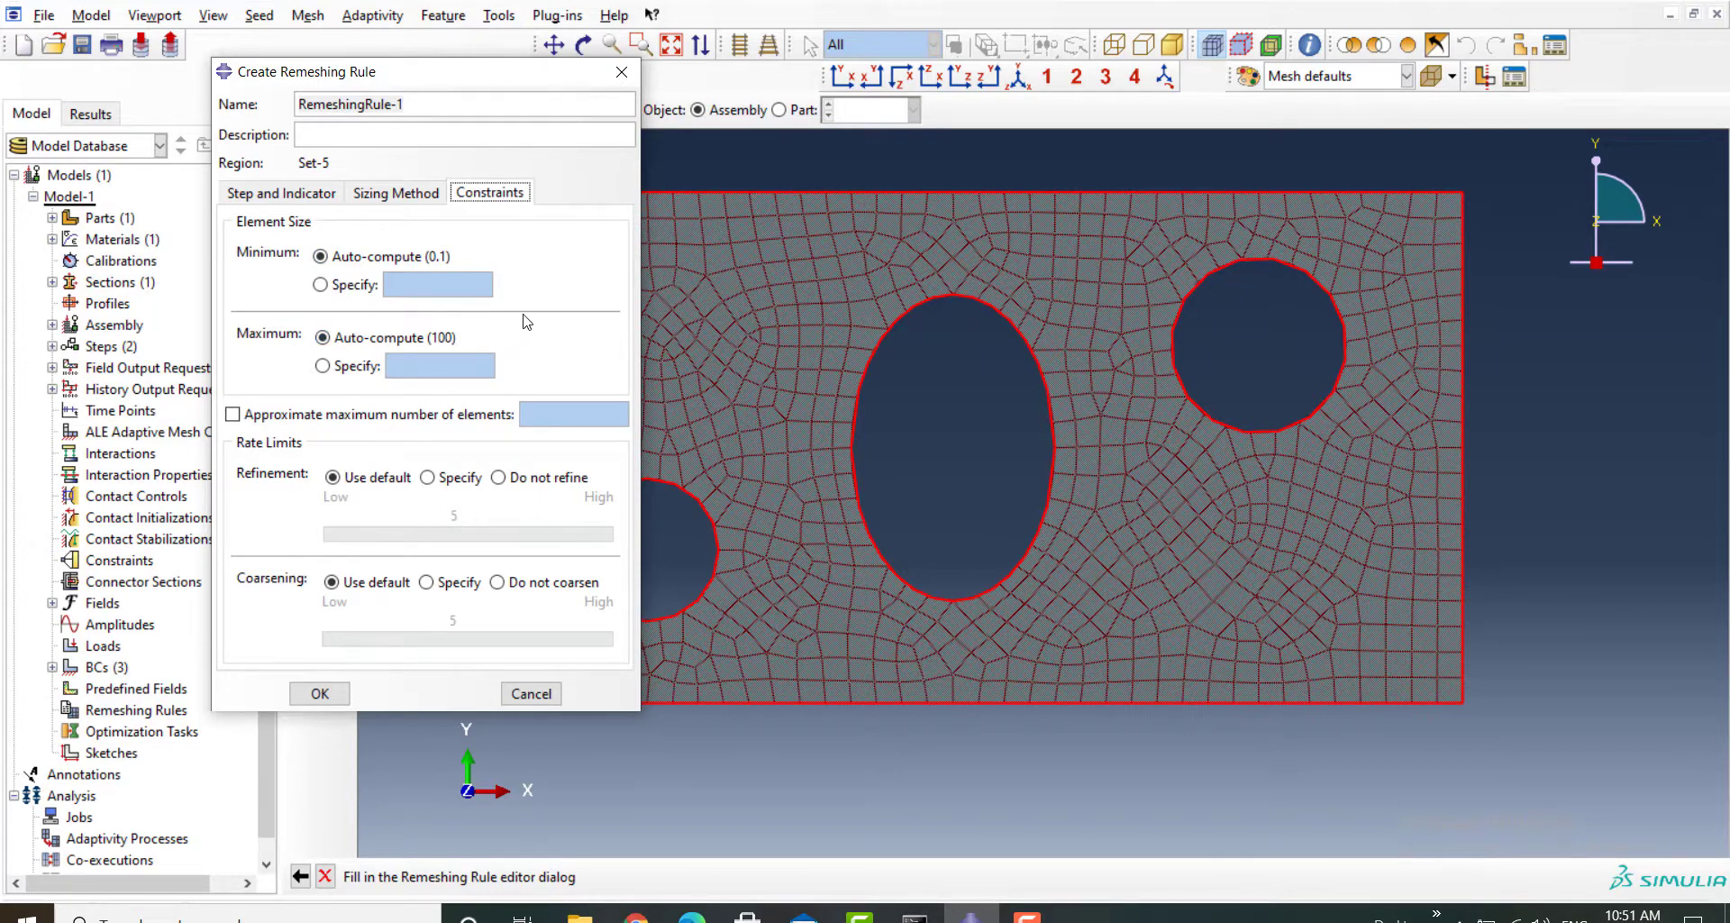
left_click(282, 195)
left_click(320, 693)
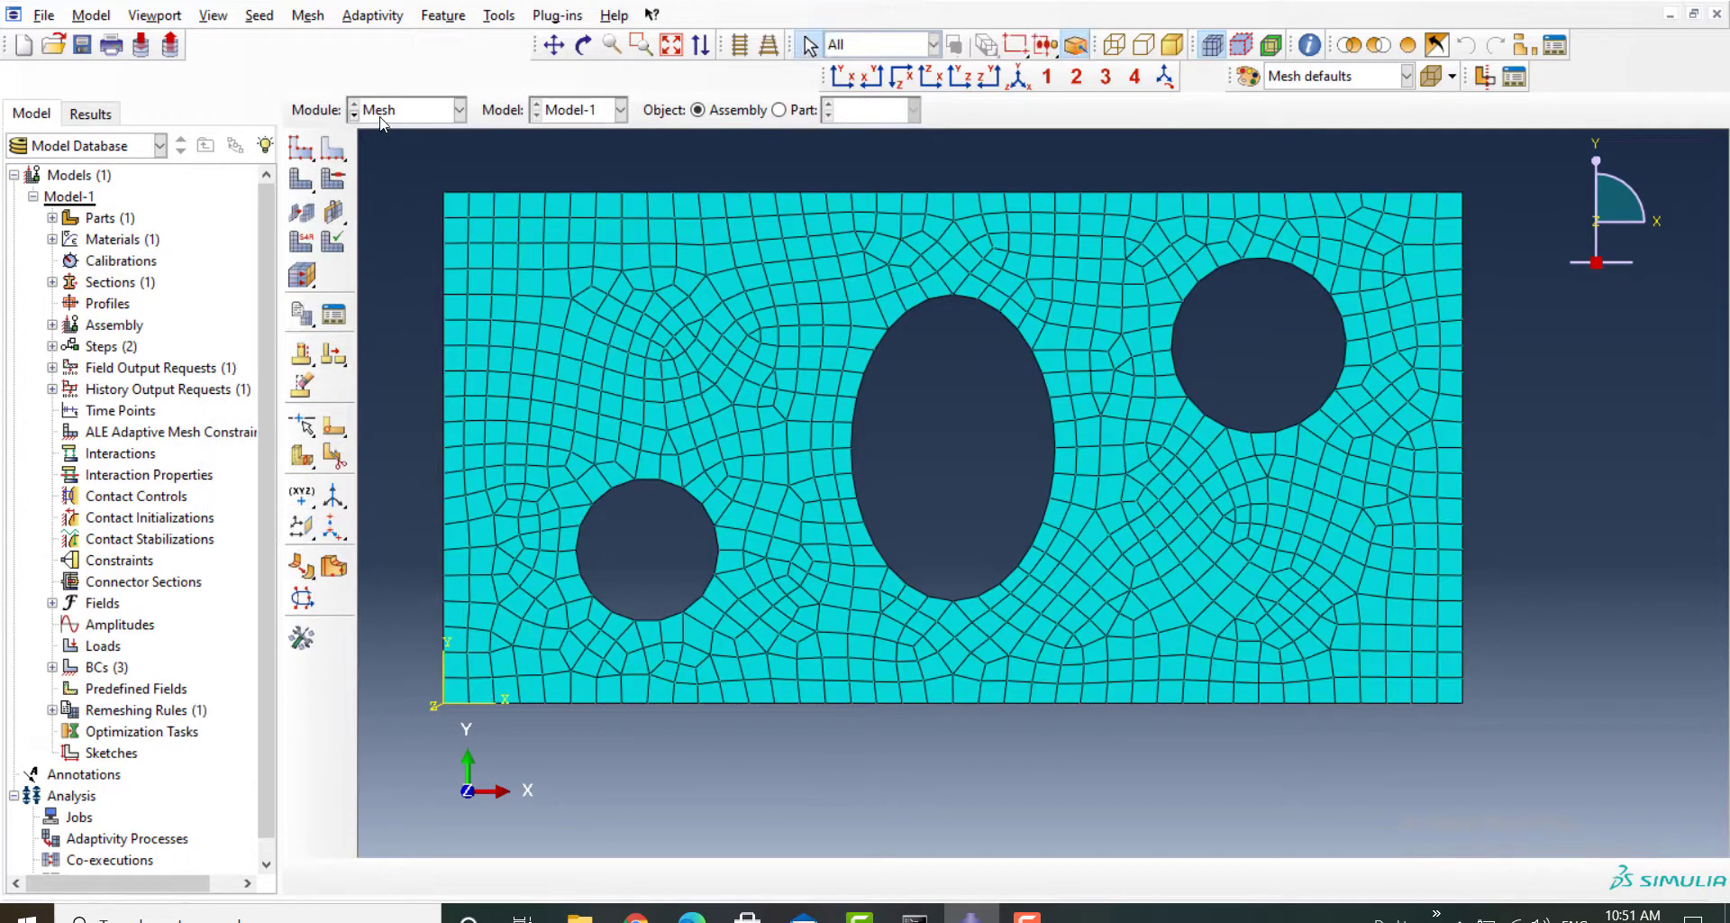
Step: In the Job module, create an analysis job named MeshRefine with default settings
left_click(380, 116)
left_click(428, 304)
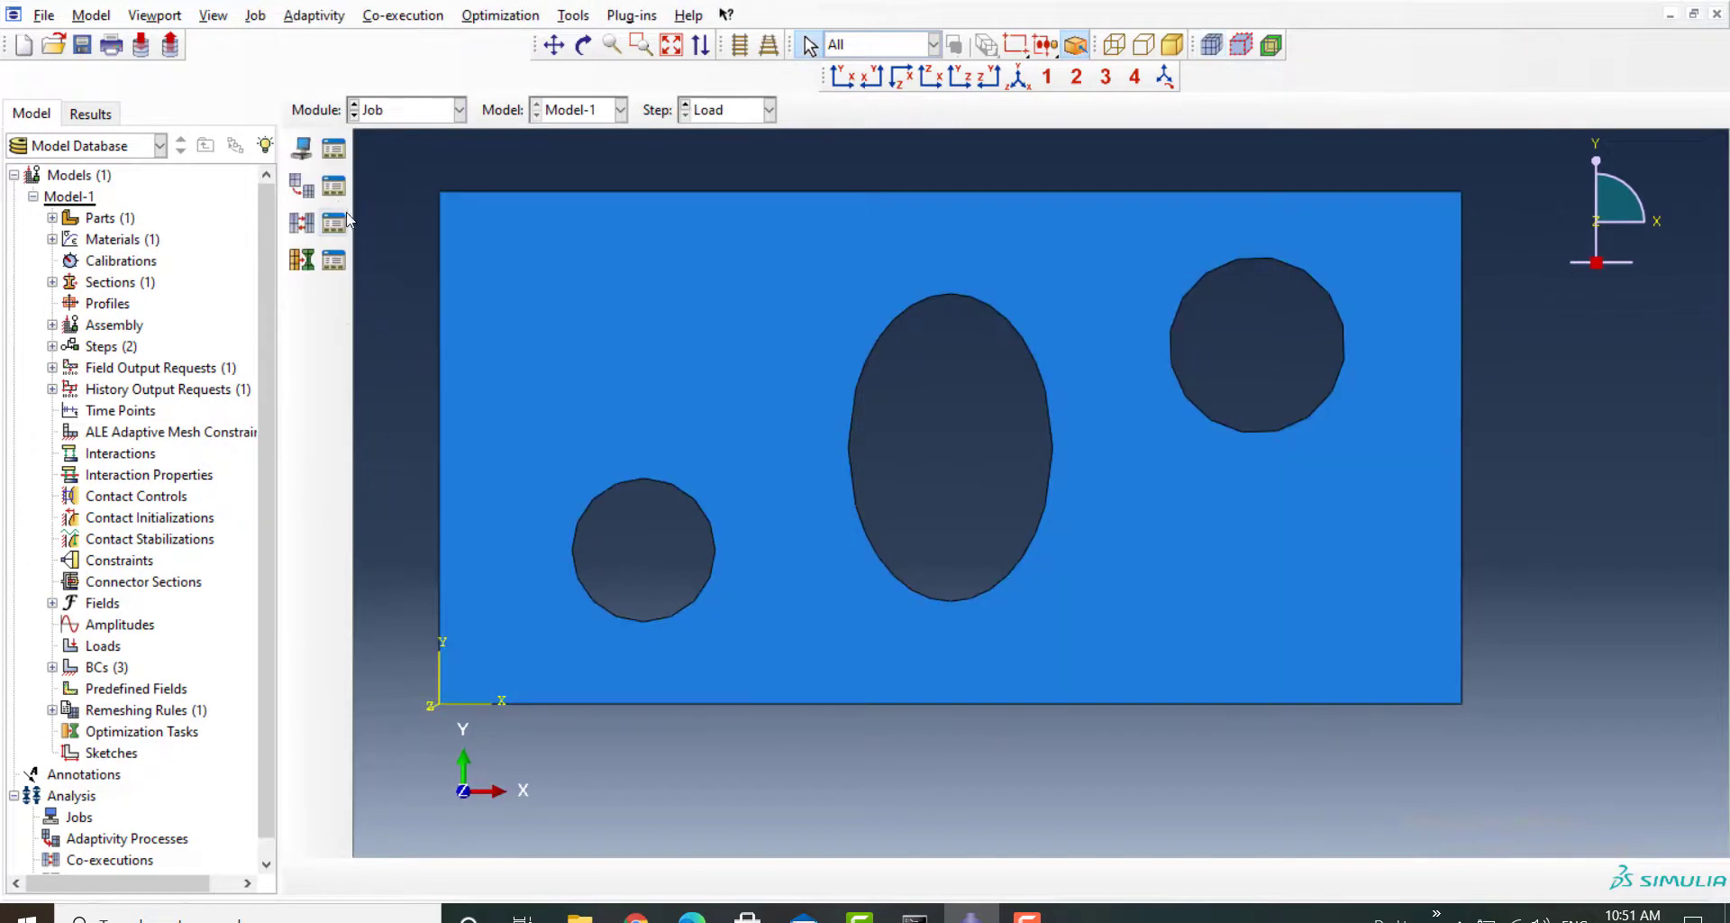
left_click(302, 149)
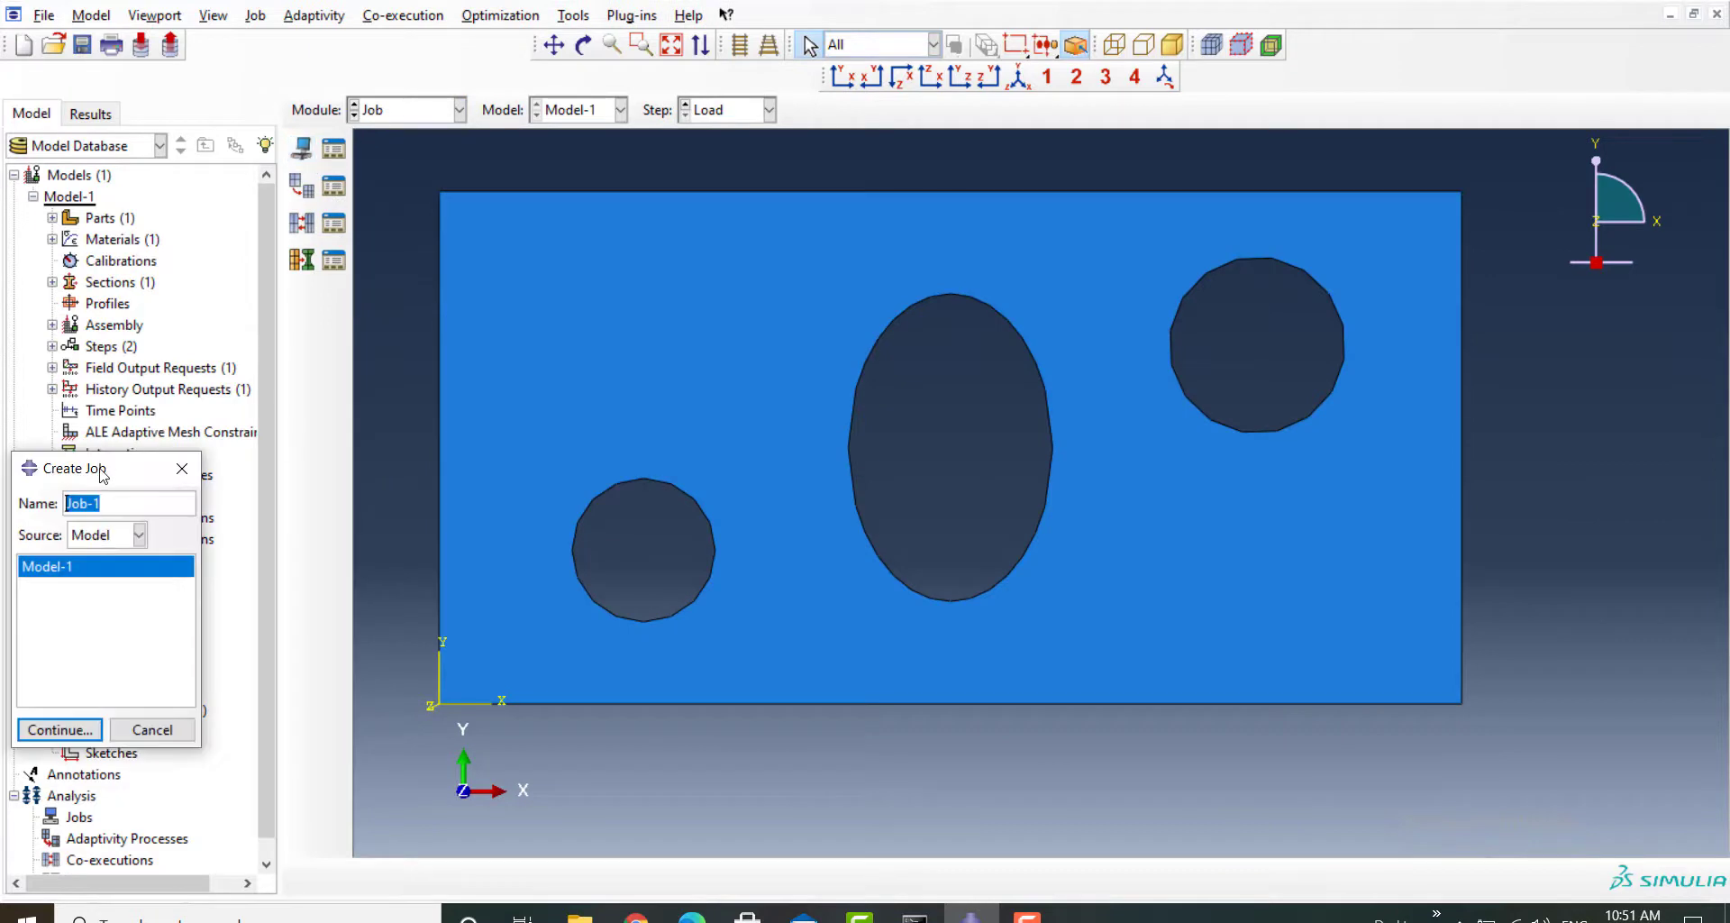
left_click_drag(101, 472, 422, 243)
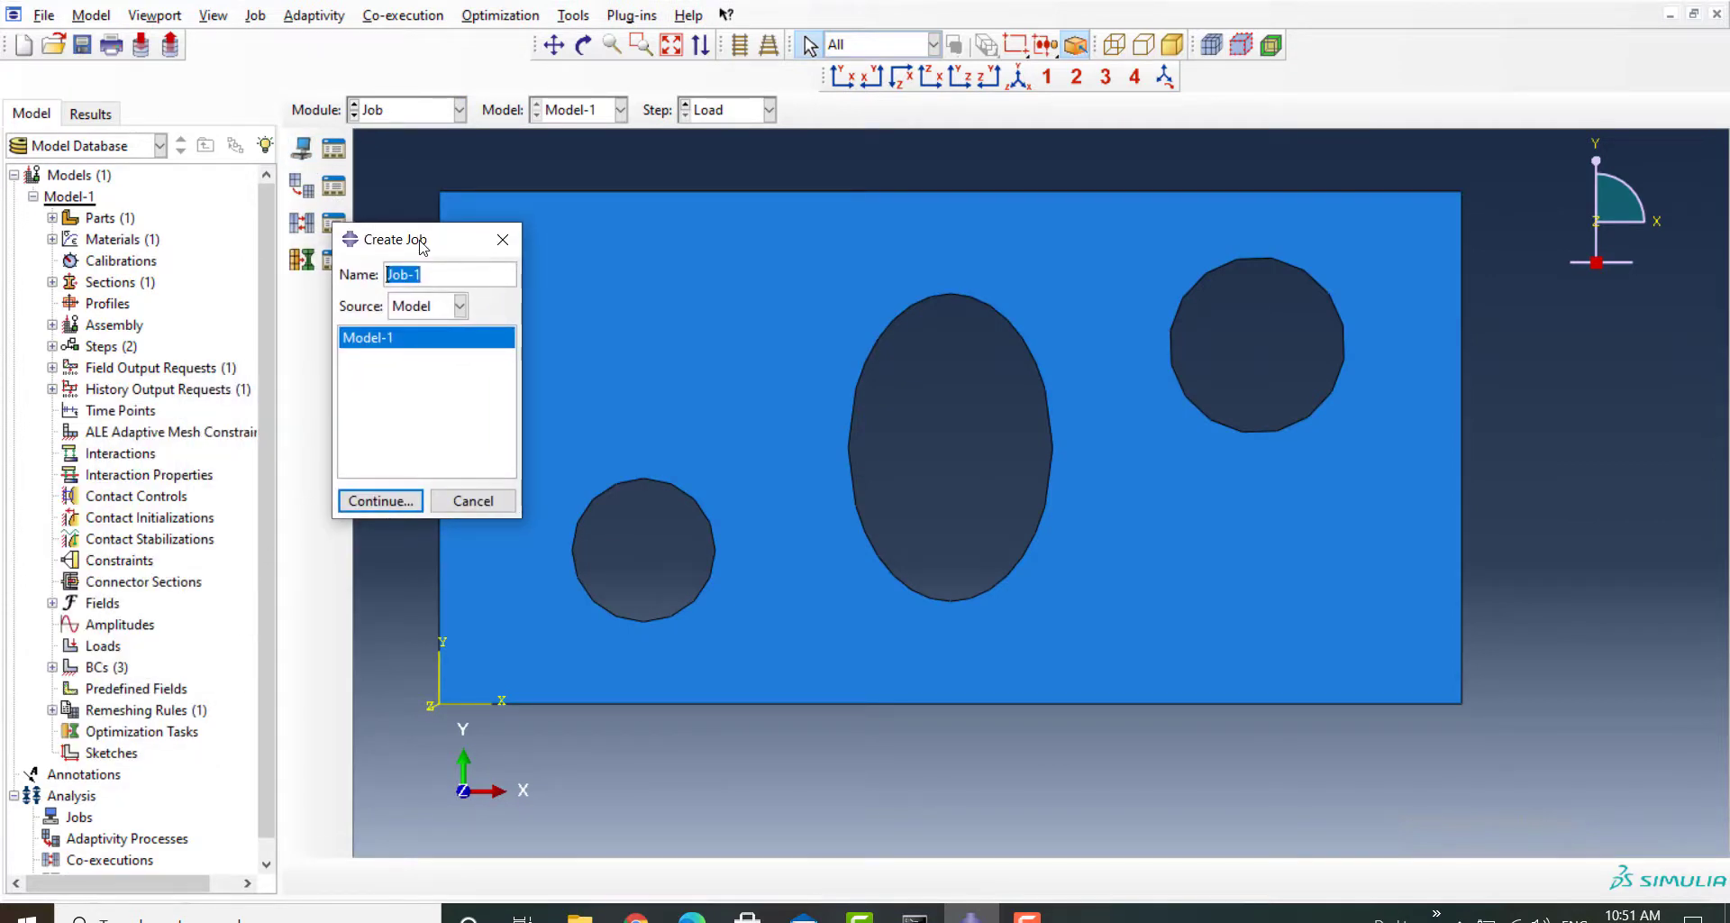
type("MeshRefine")
left_click(381, 500)
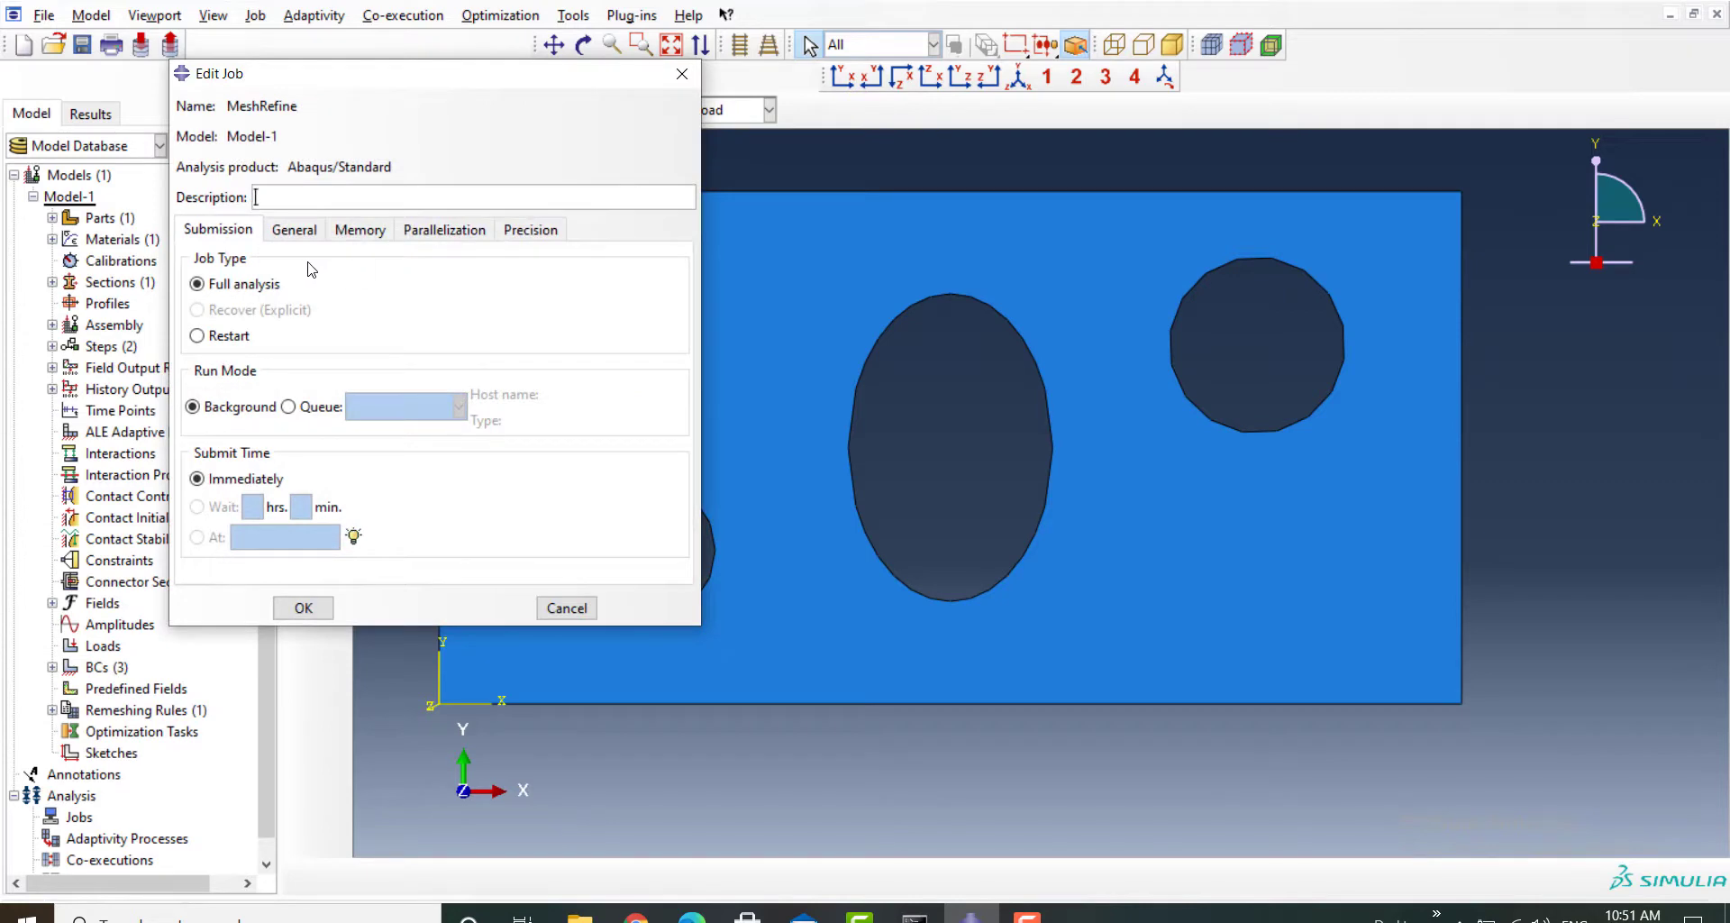
left_click(303, 610)
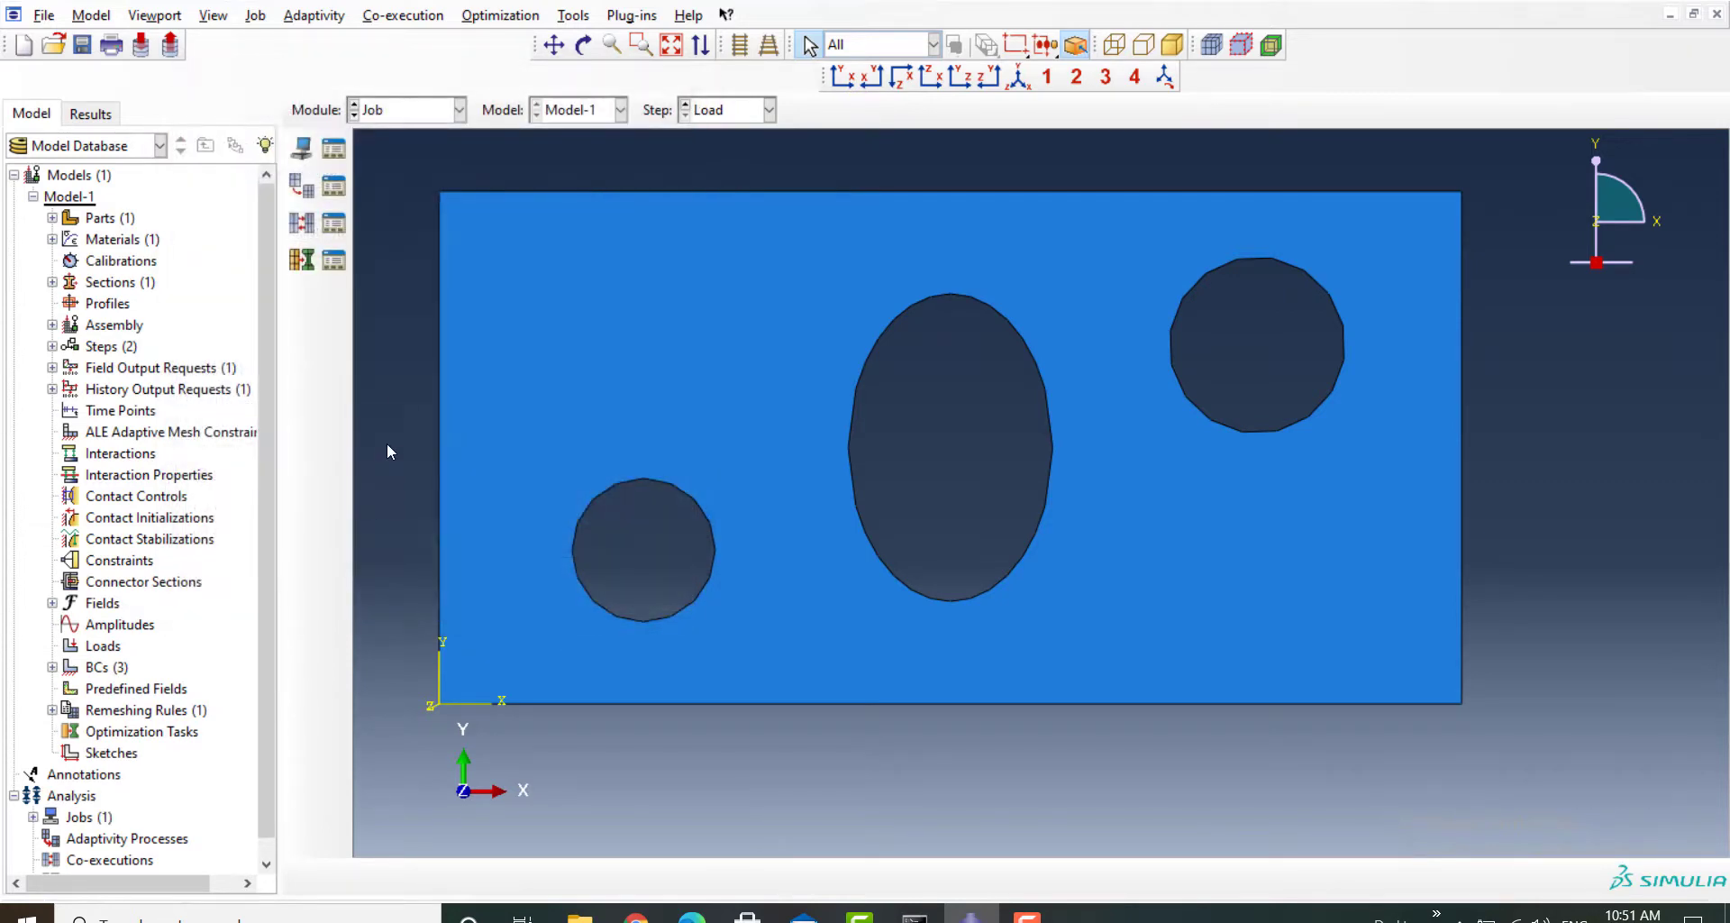
Step: Submit the MeshRefine job from the Job Manager and monitor it until Step 1 completes
left_click(333, 149)
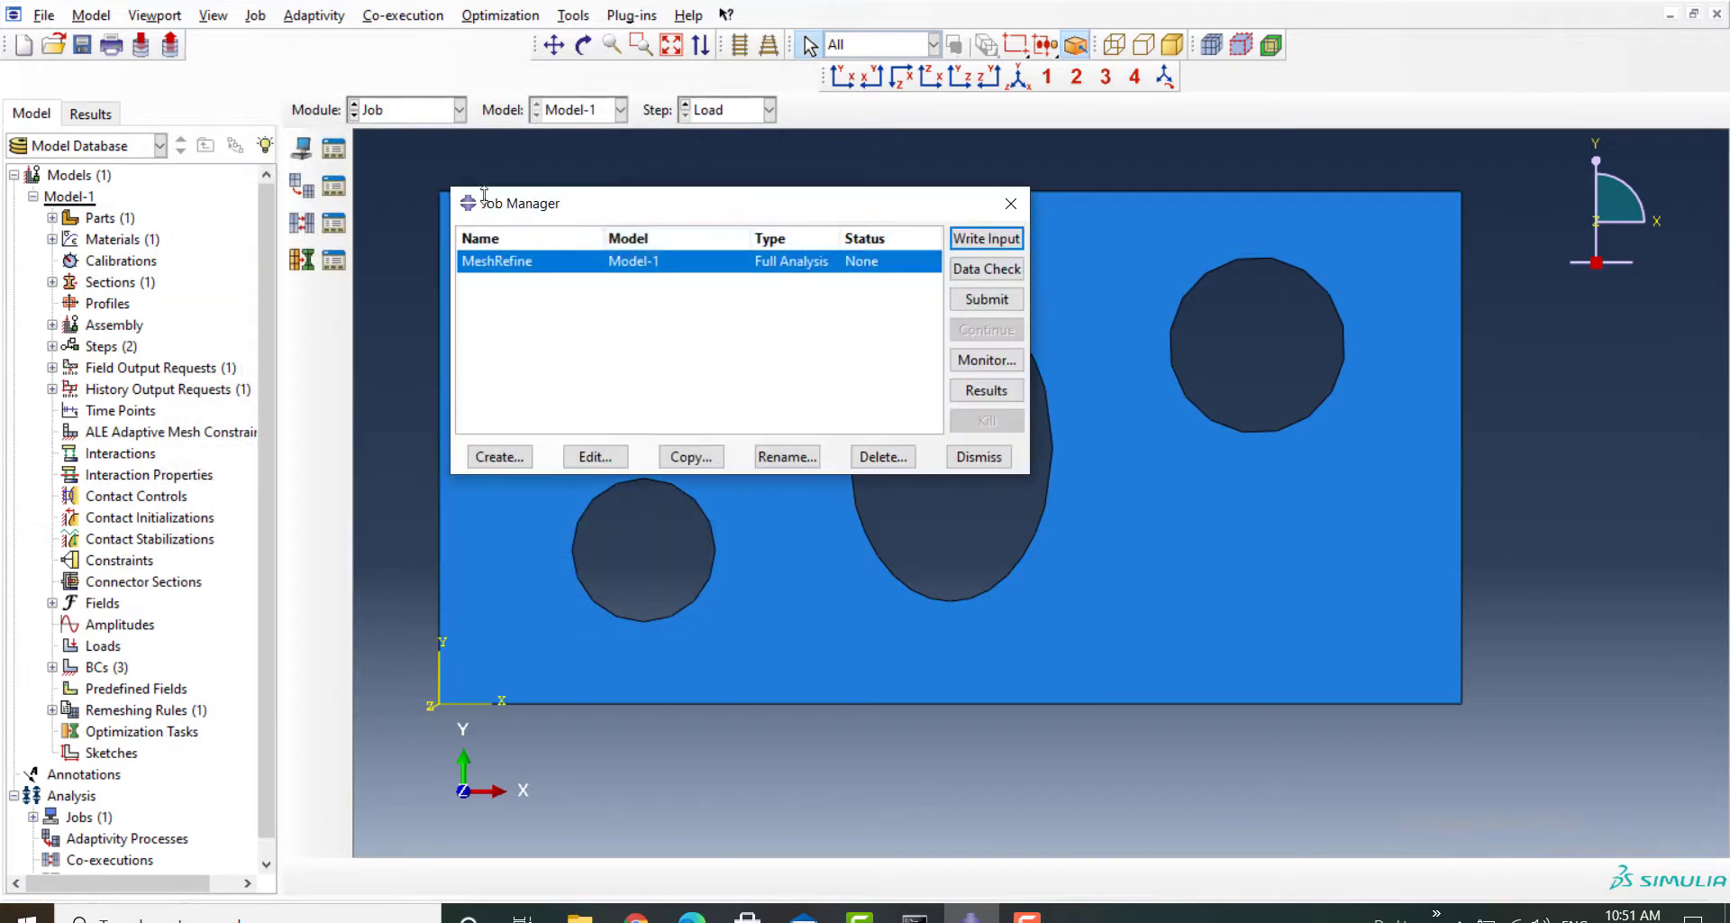
left_click(955, 297)
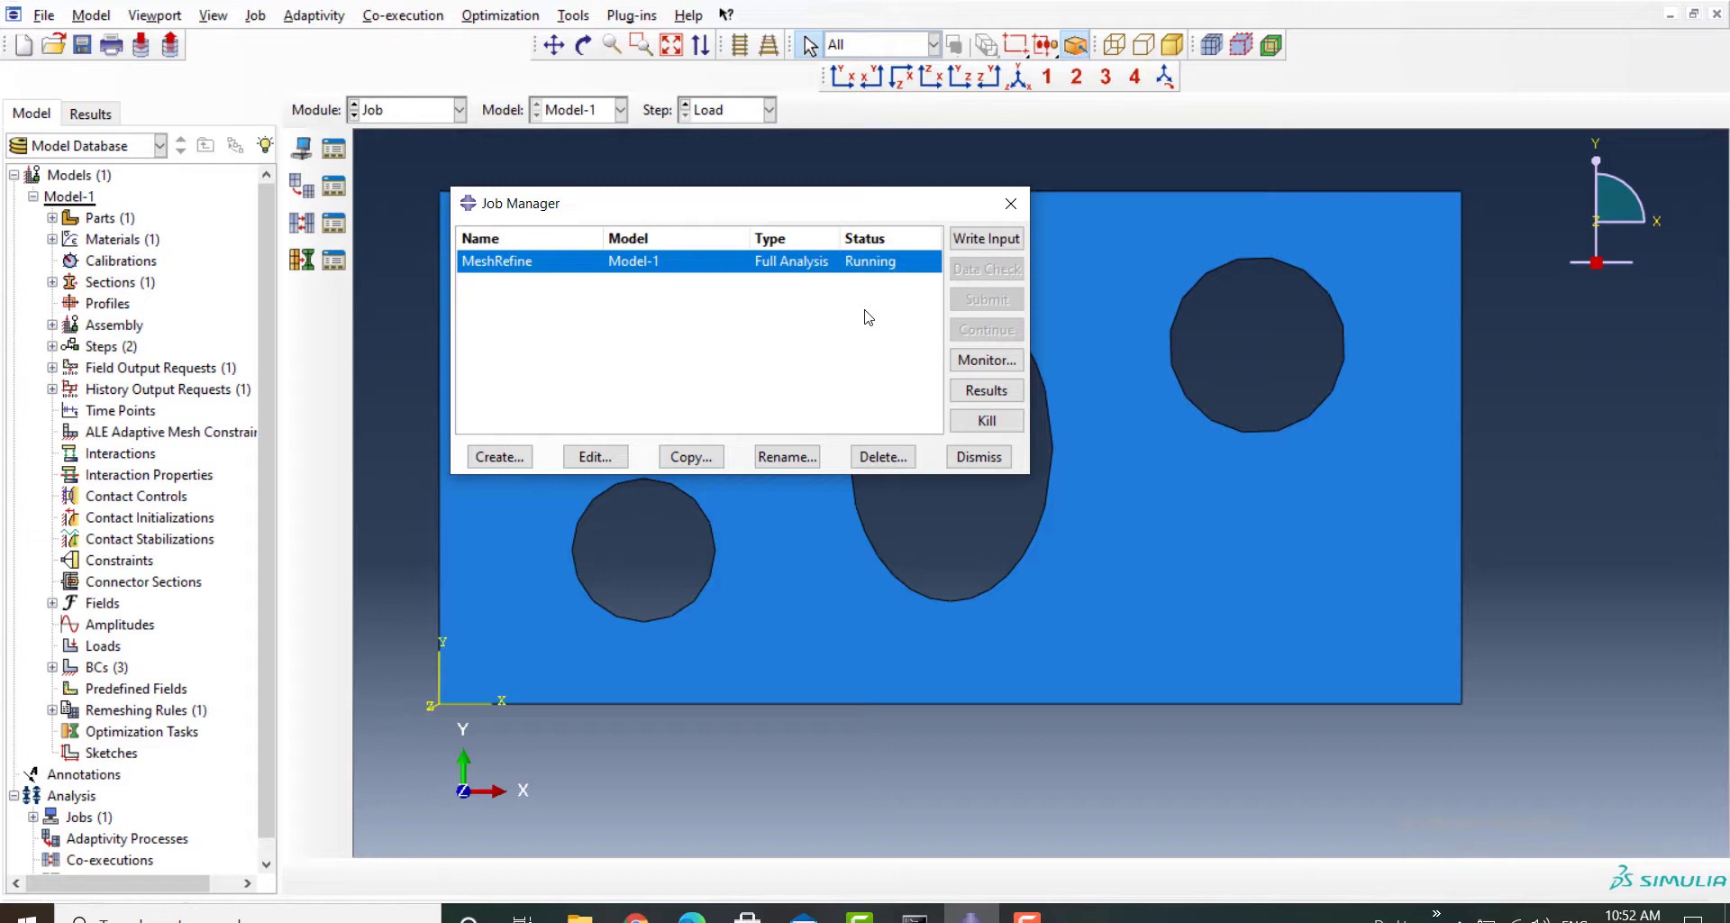
left_click(987, 360)
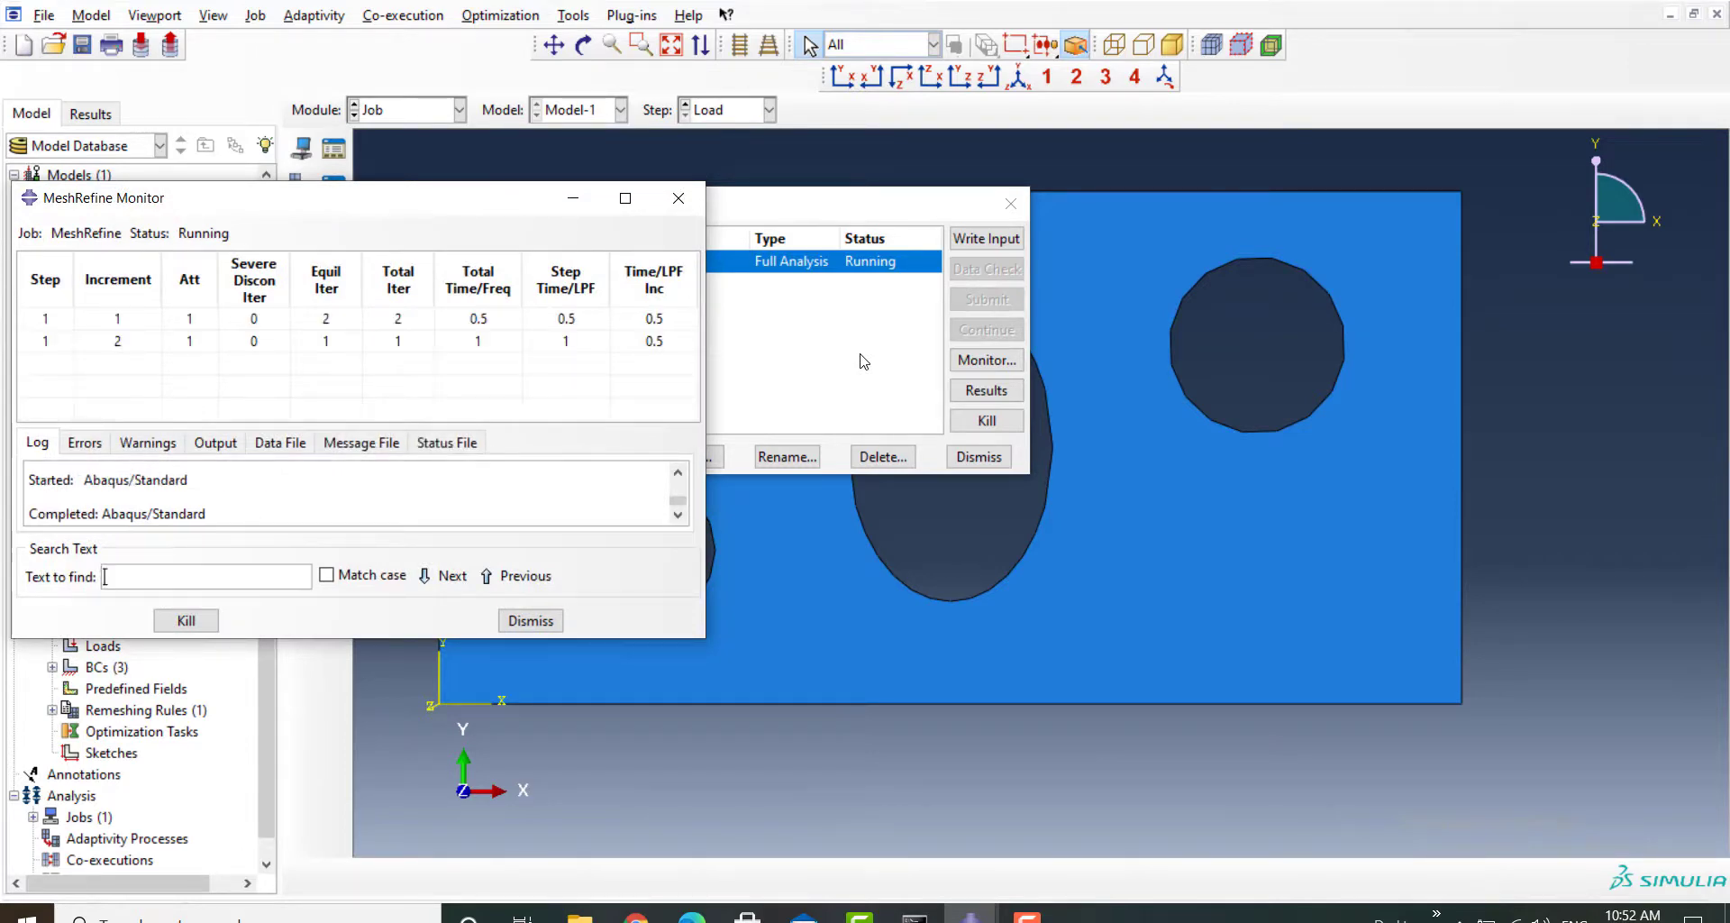
Step: Display MeshRefine's Mises stress contour (peak 4.624e+02), then return to the Mesh module
left_click(974, 395)
left_click(301, 251)
left_click(301, 252)
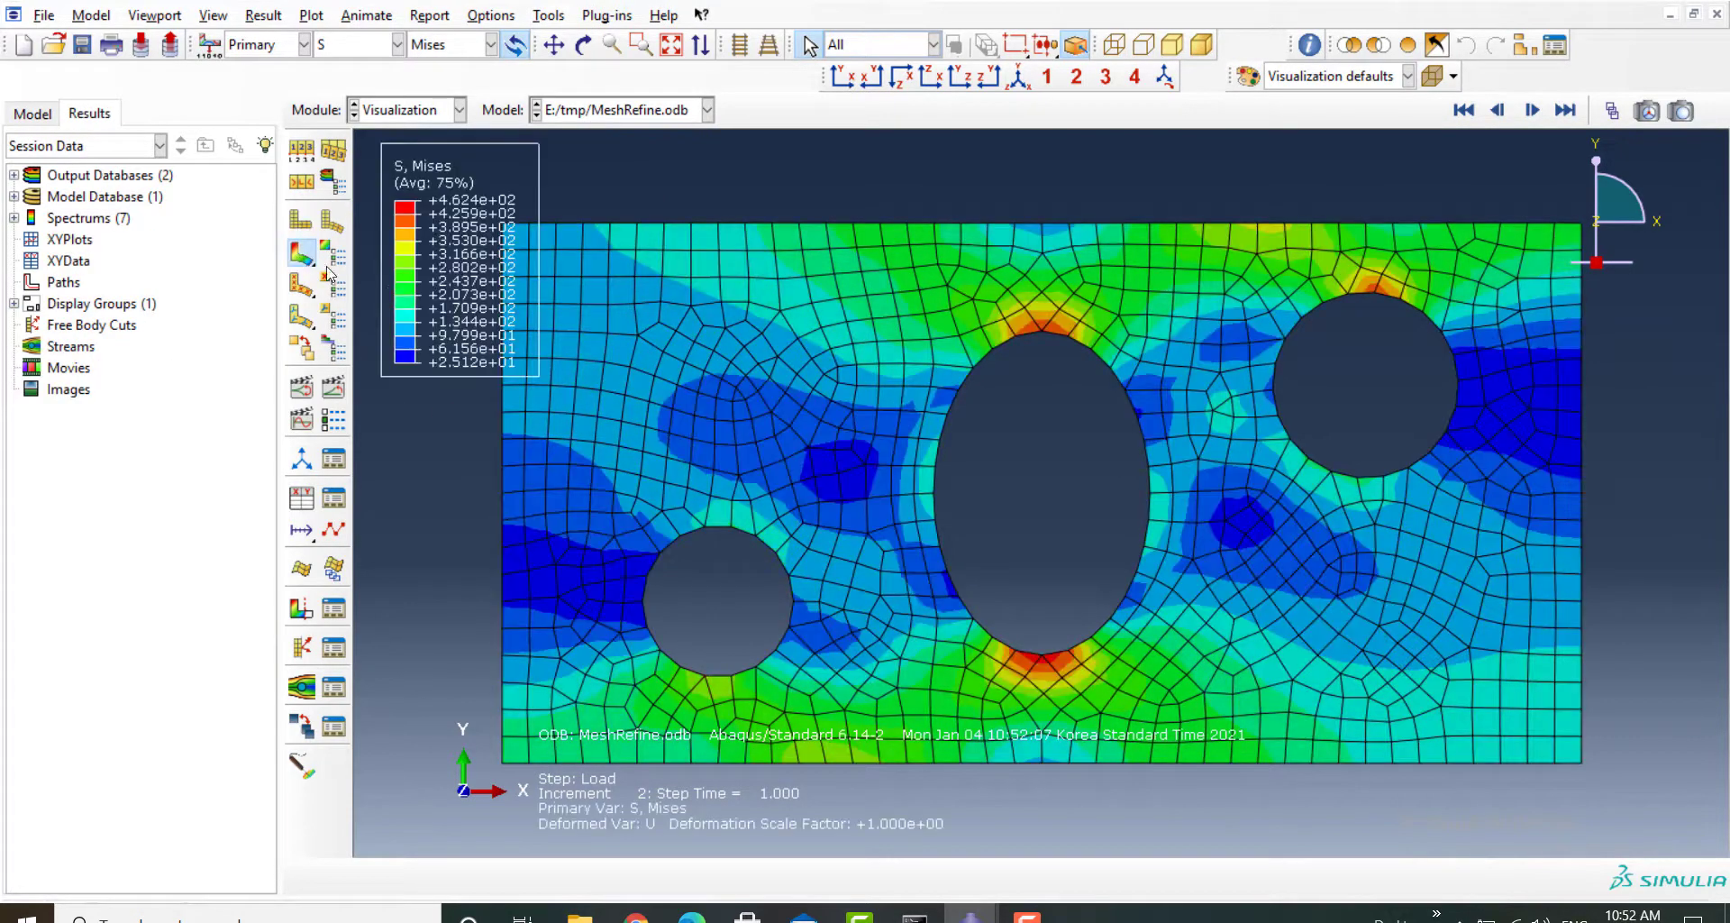
scroll(819, 343, "down", 1)
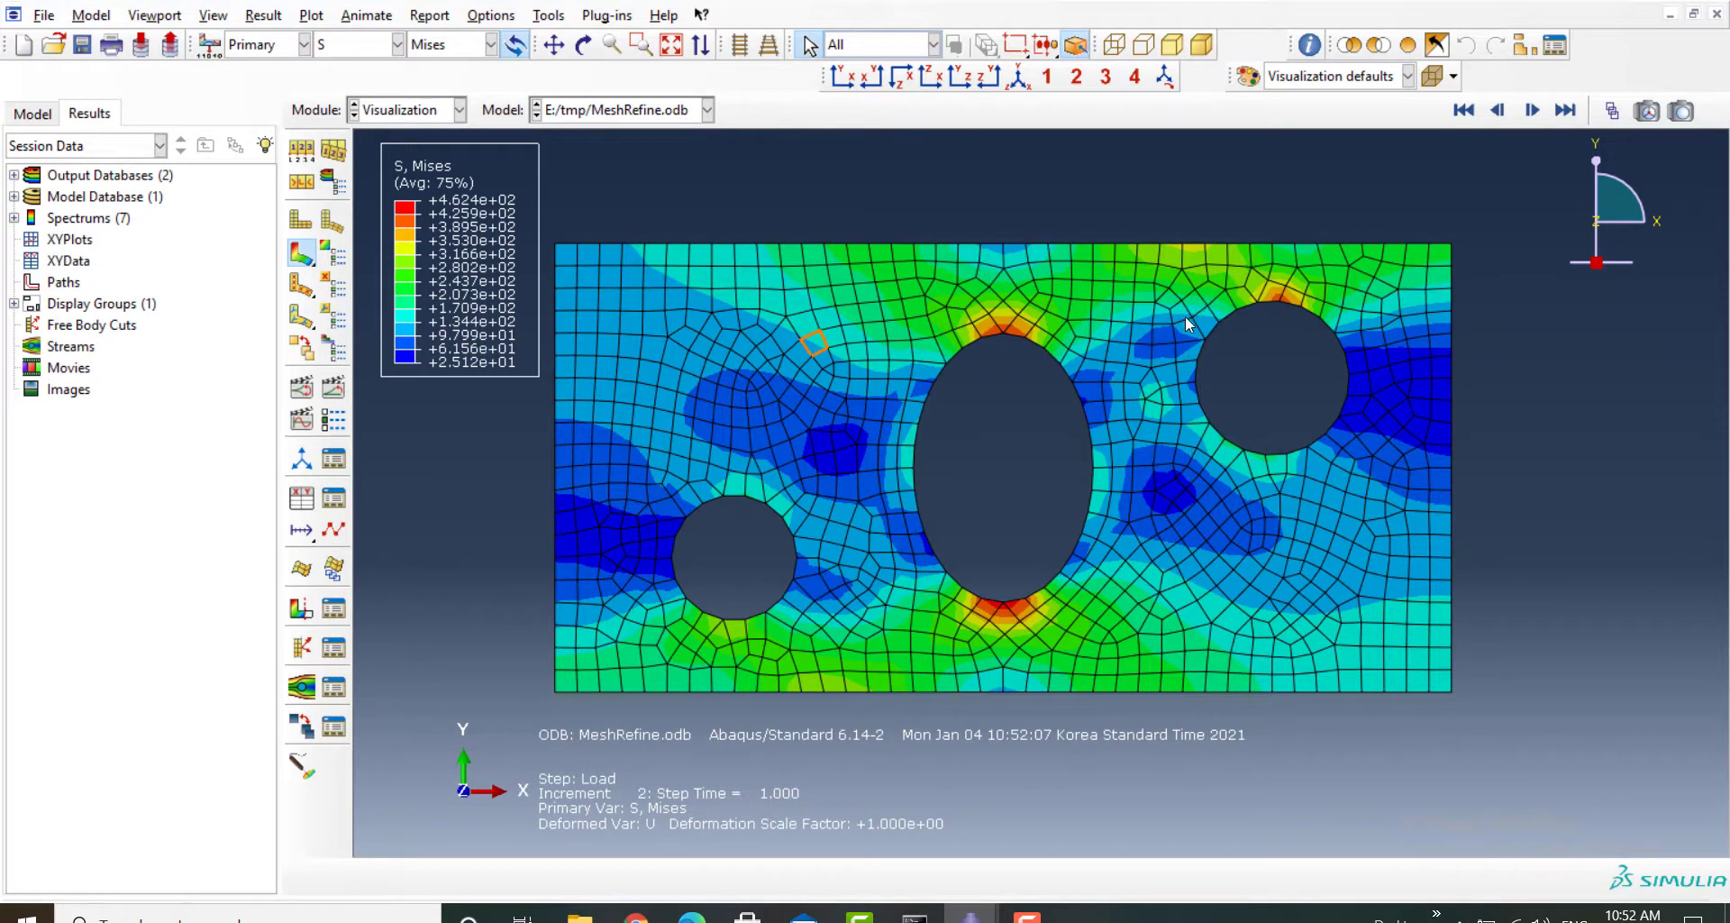
left_click(405, 110)
left_click(398, 261)
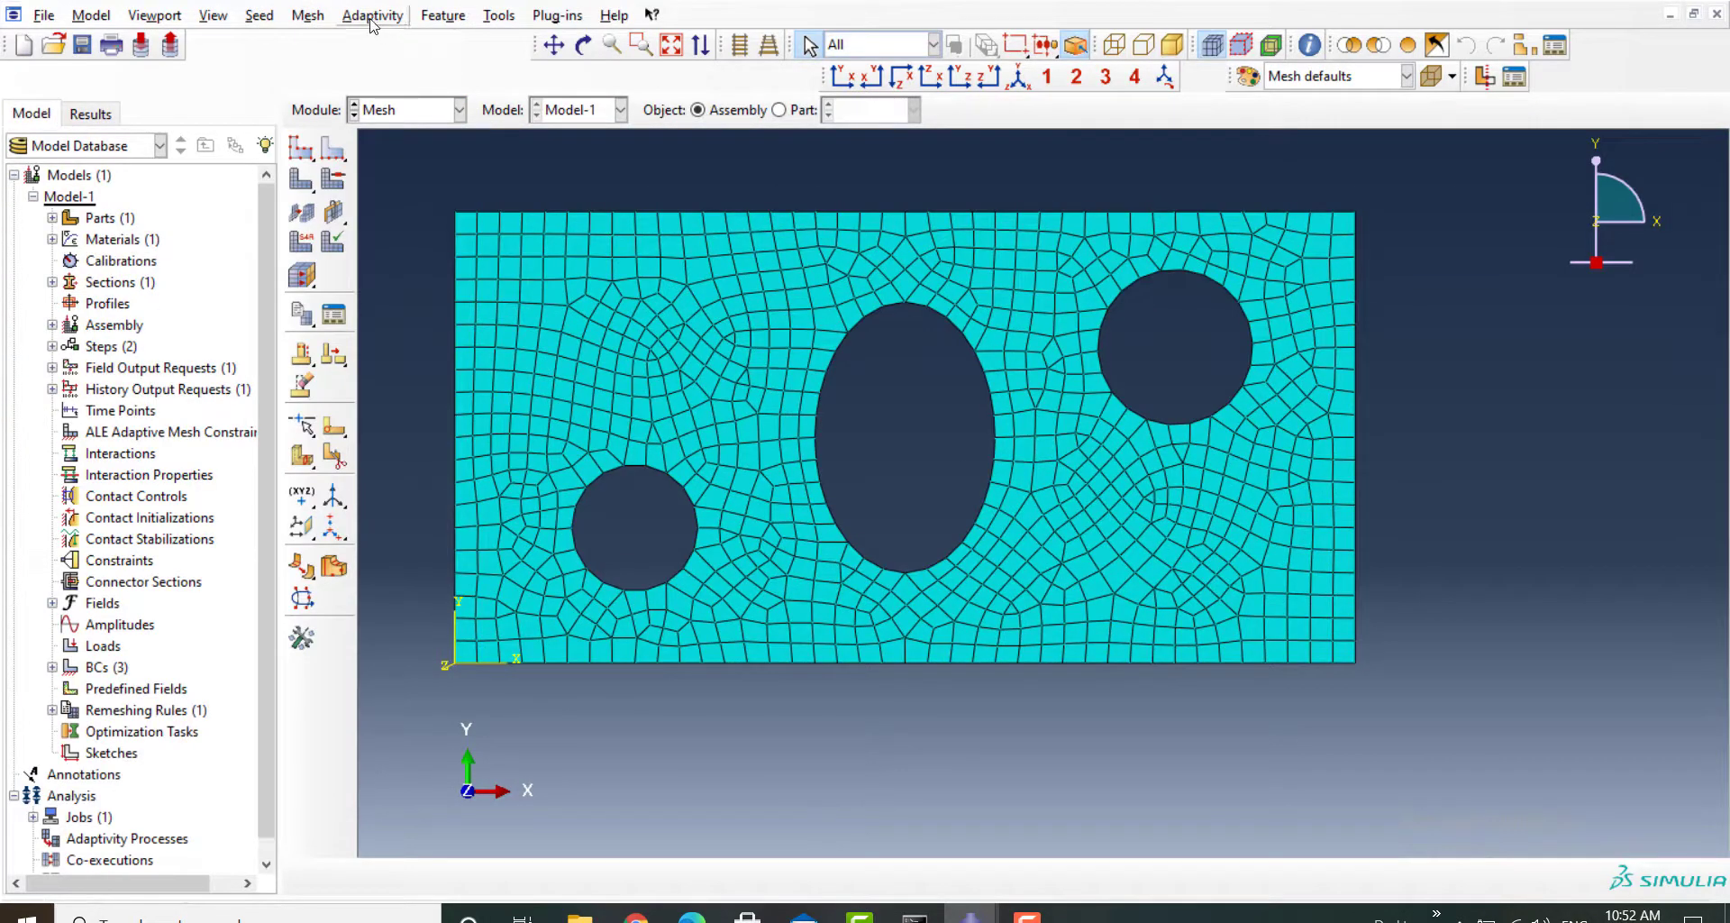
Step: Run Manual Adaptive Remesh from MeshRefine.odb to refine the plate mesh around the holes
left_click(370, 18)
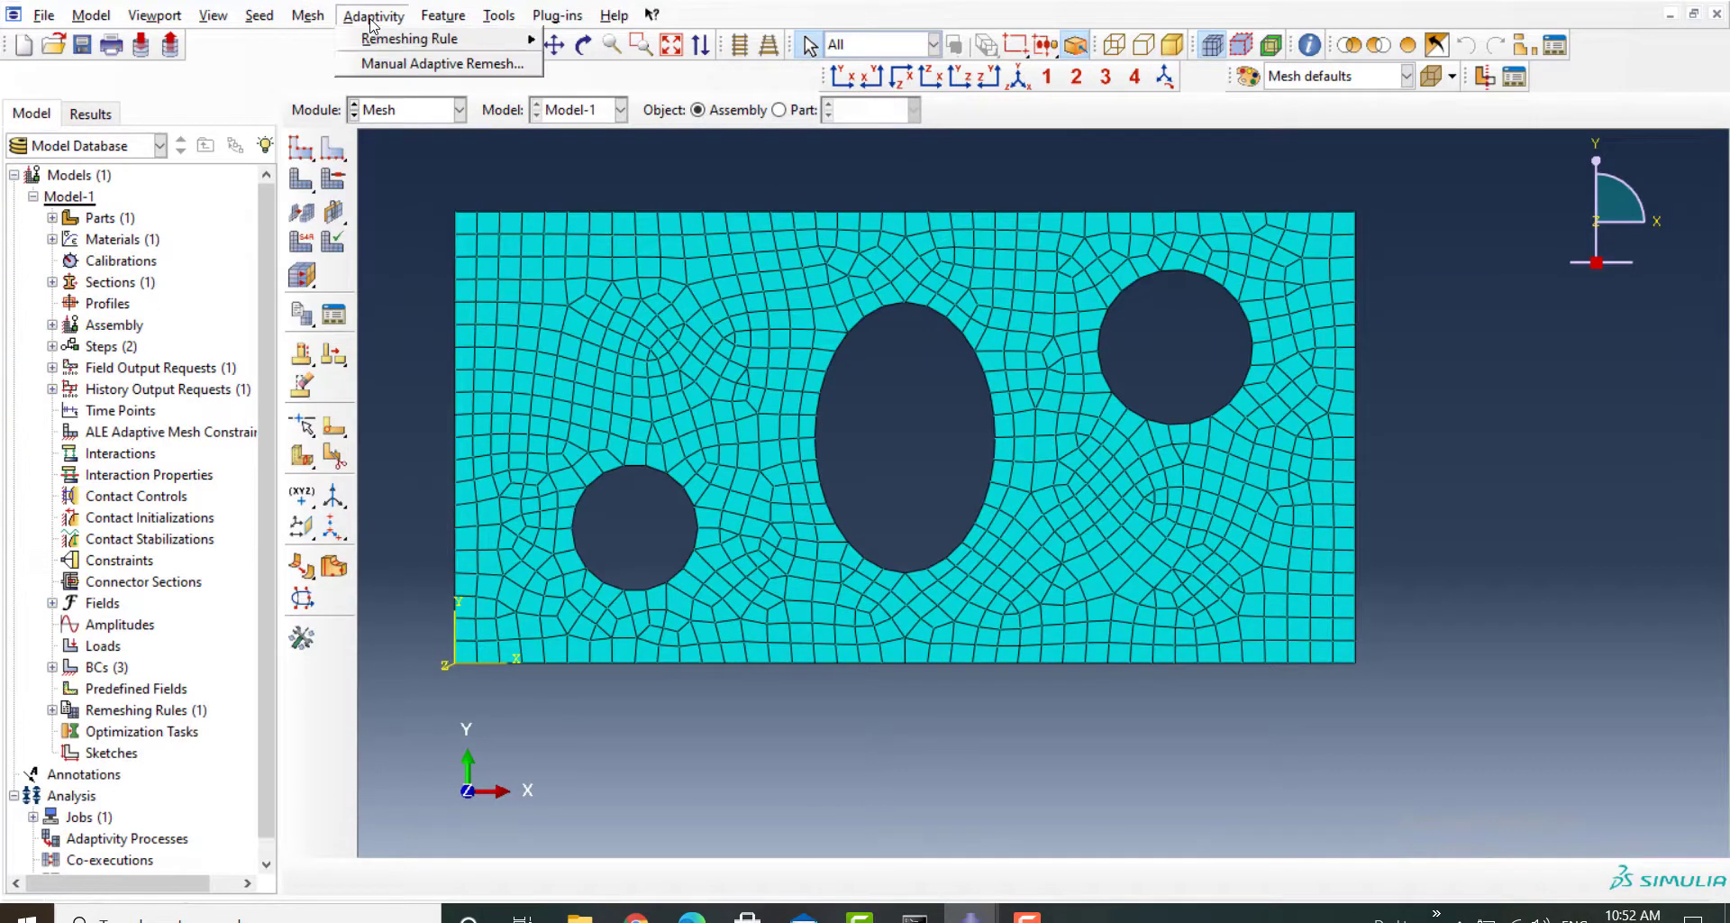
left_click(423, 64)
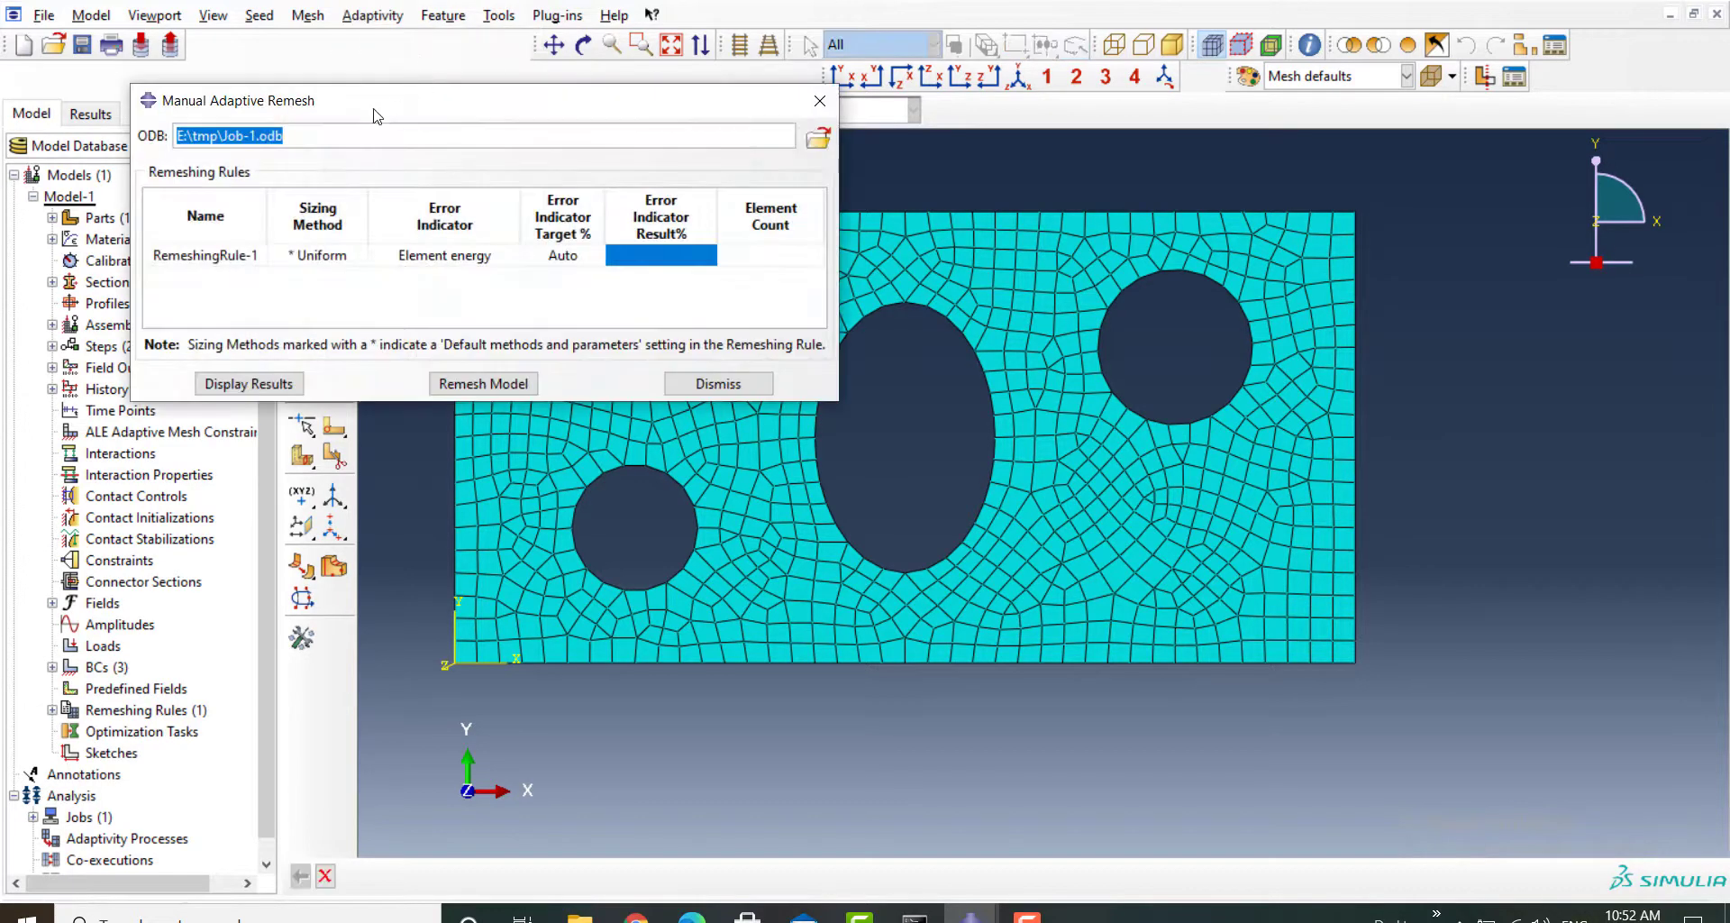
left_click(812, 147)
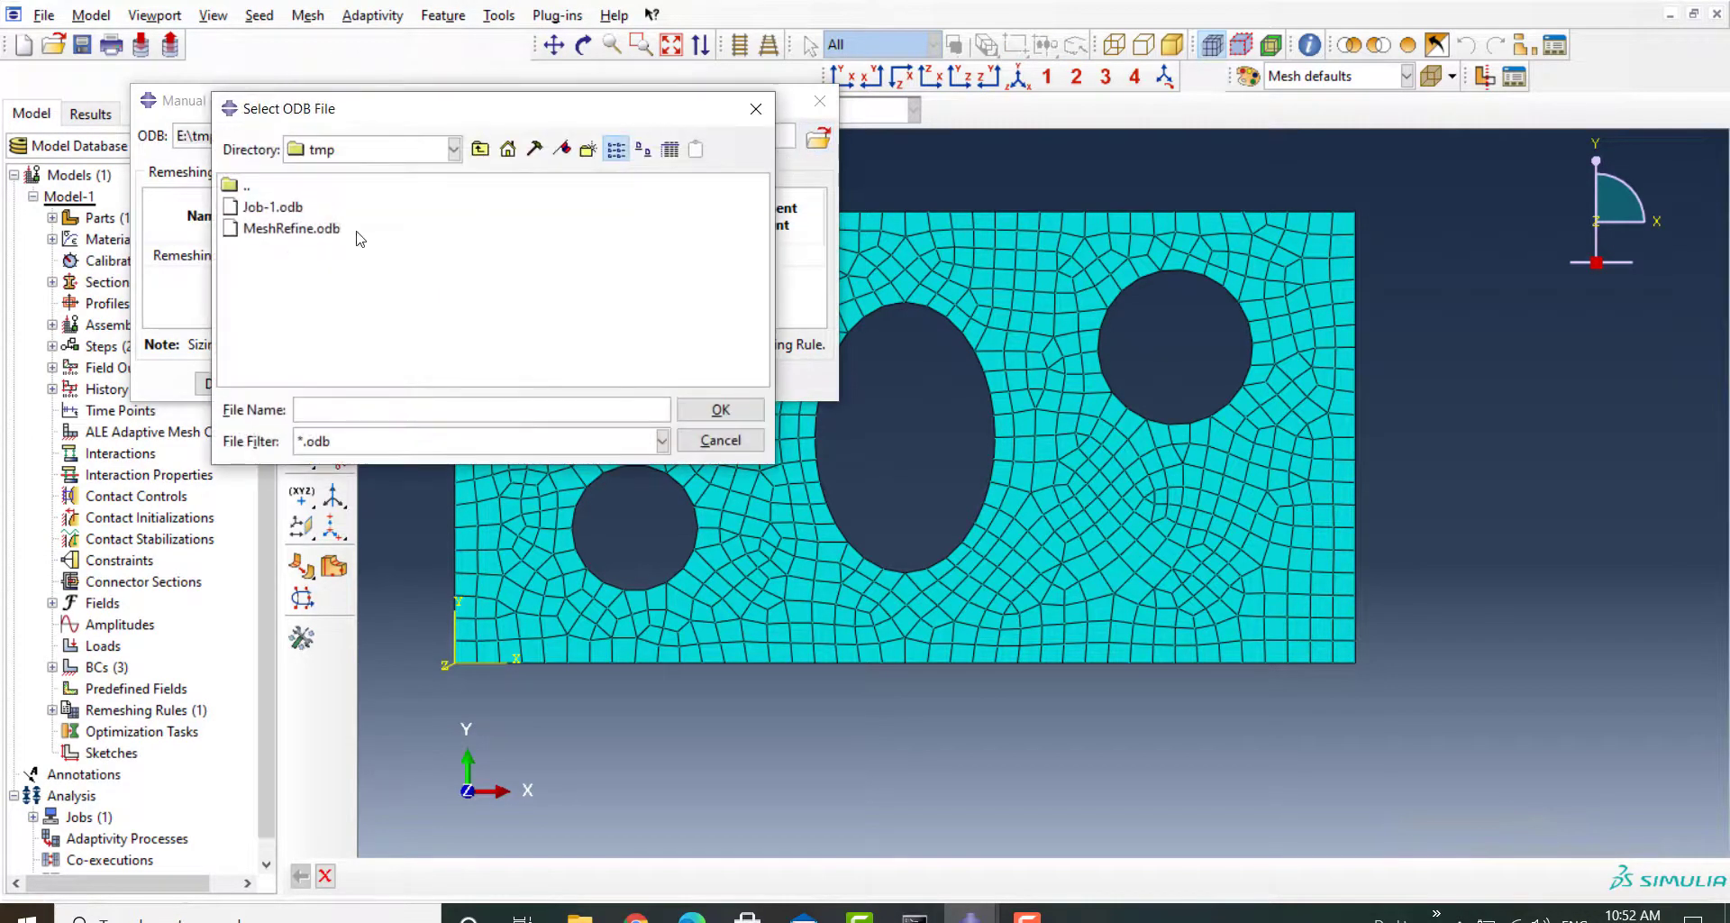
double_click(317, 229)
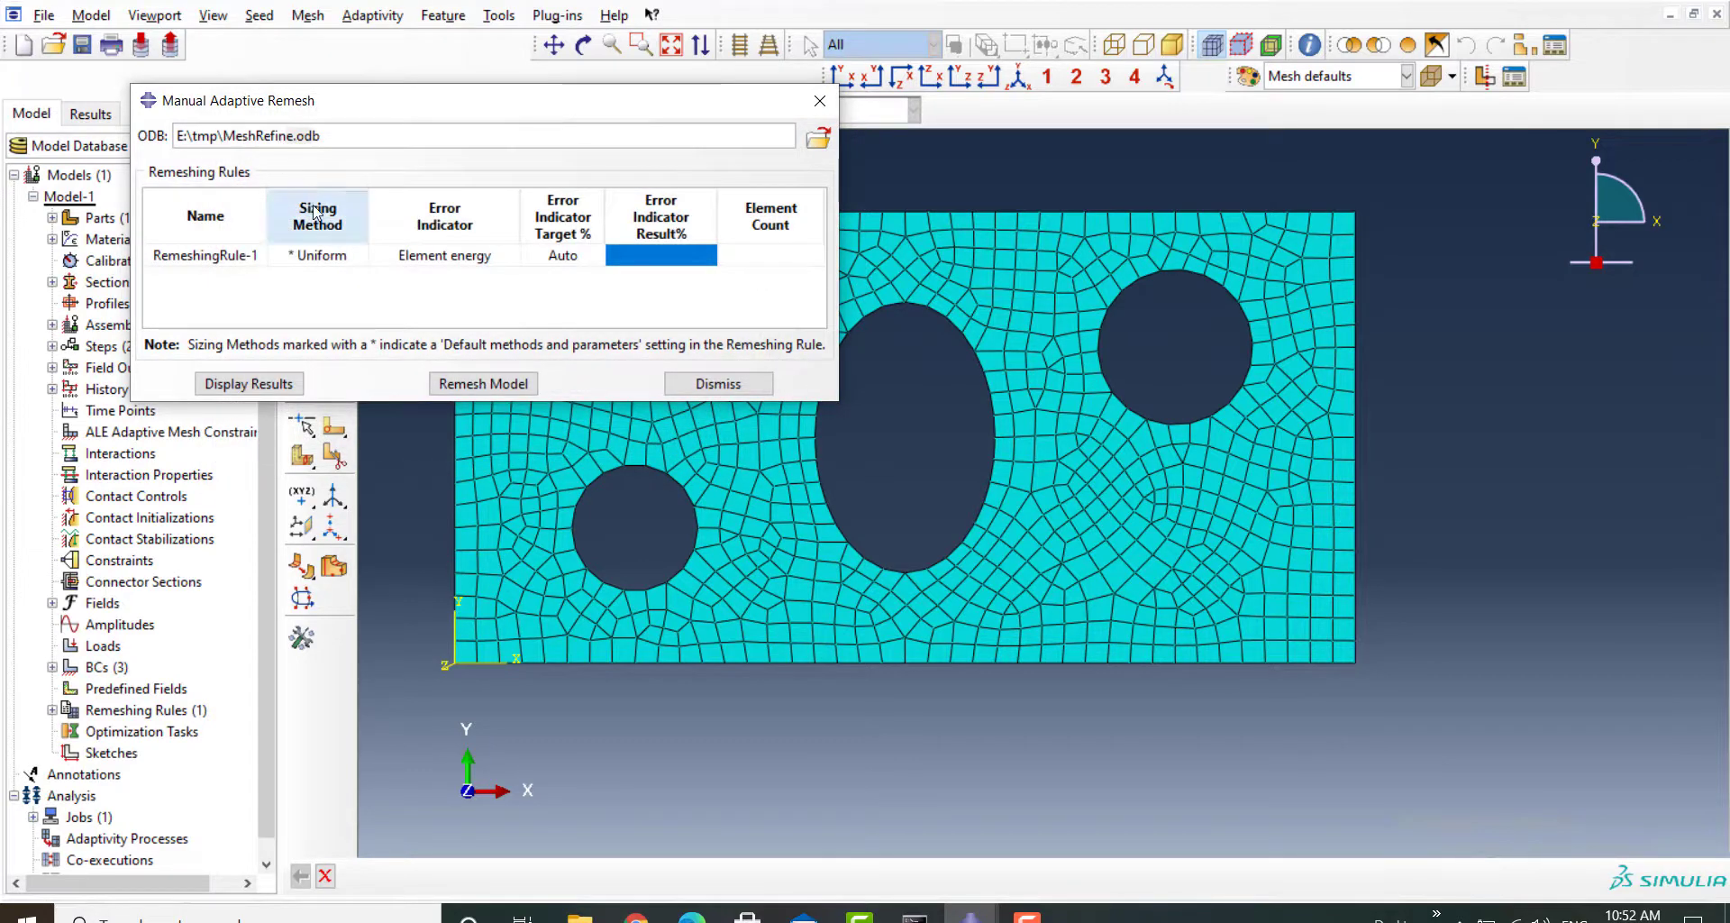
left_click(281, 390)
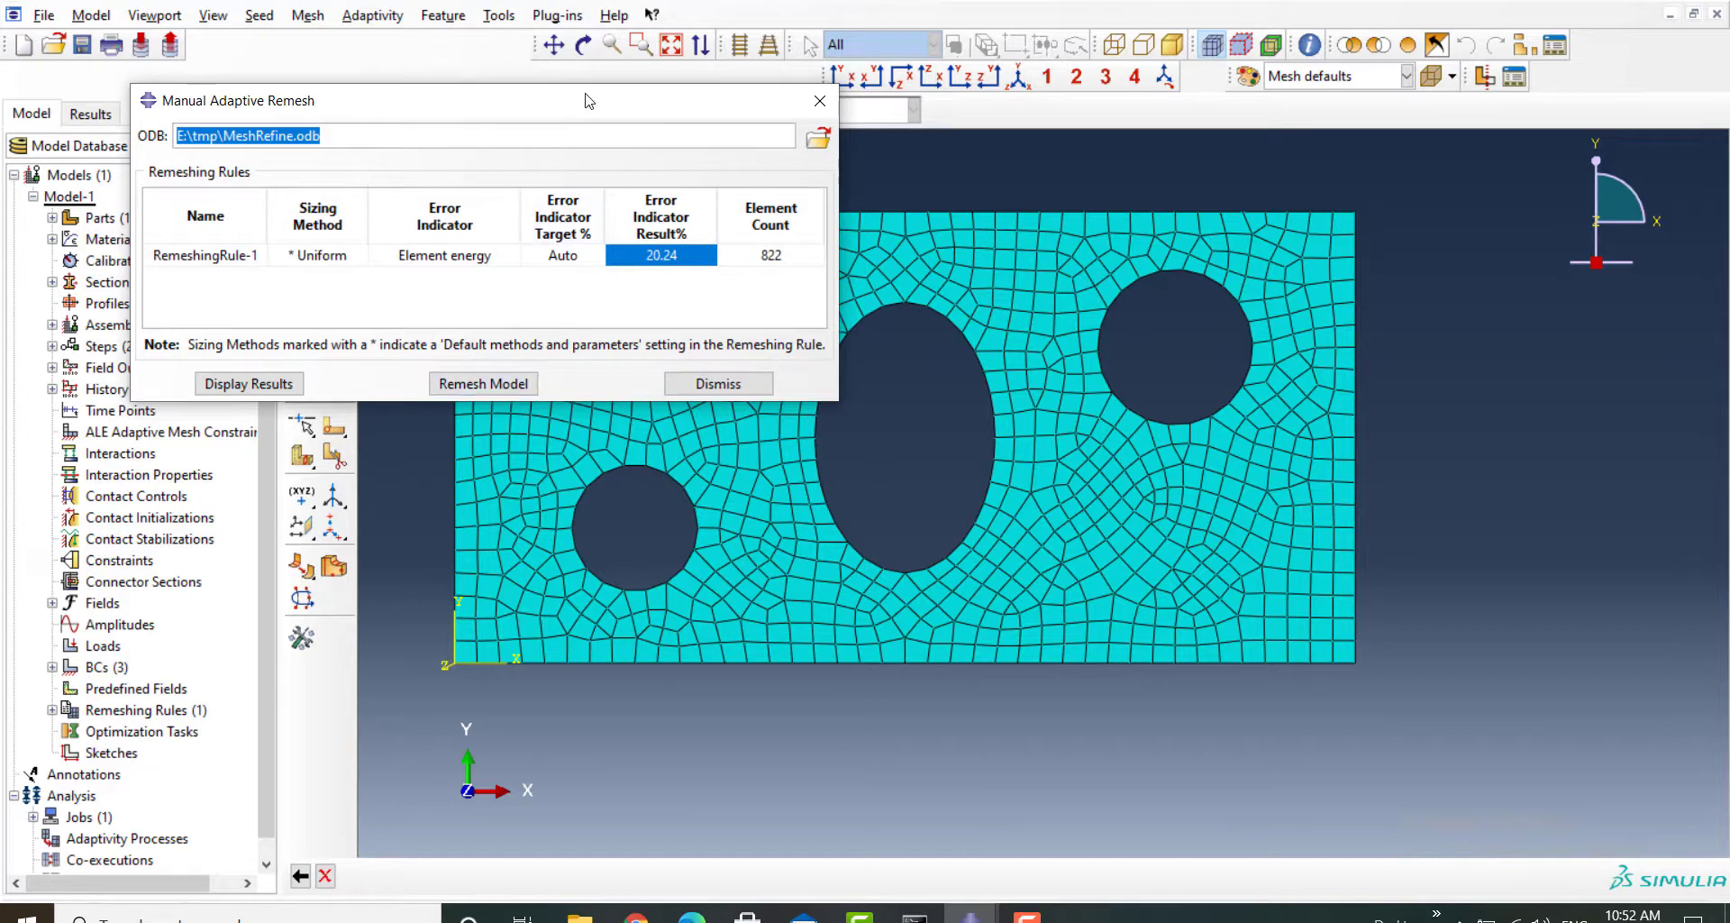
left_click_drag(576, 100, 140, 34)
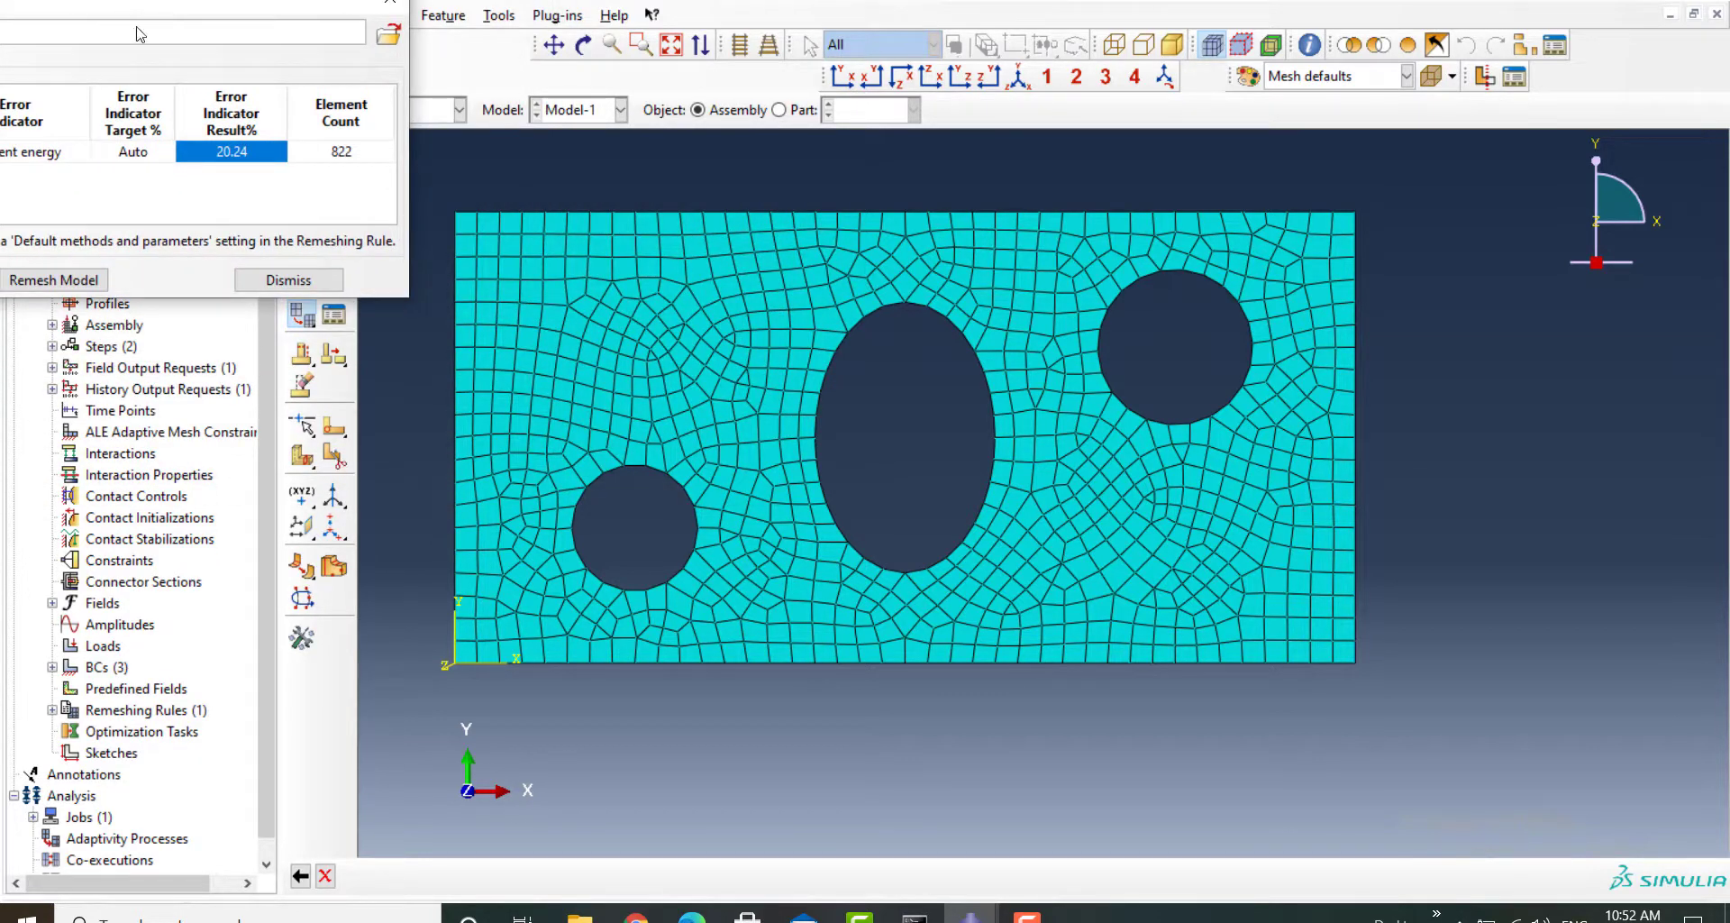
left_click(55, 280)
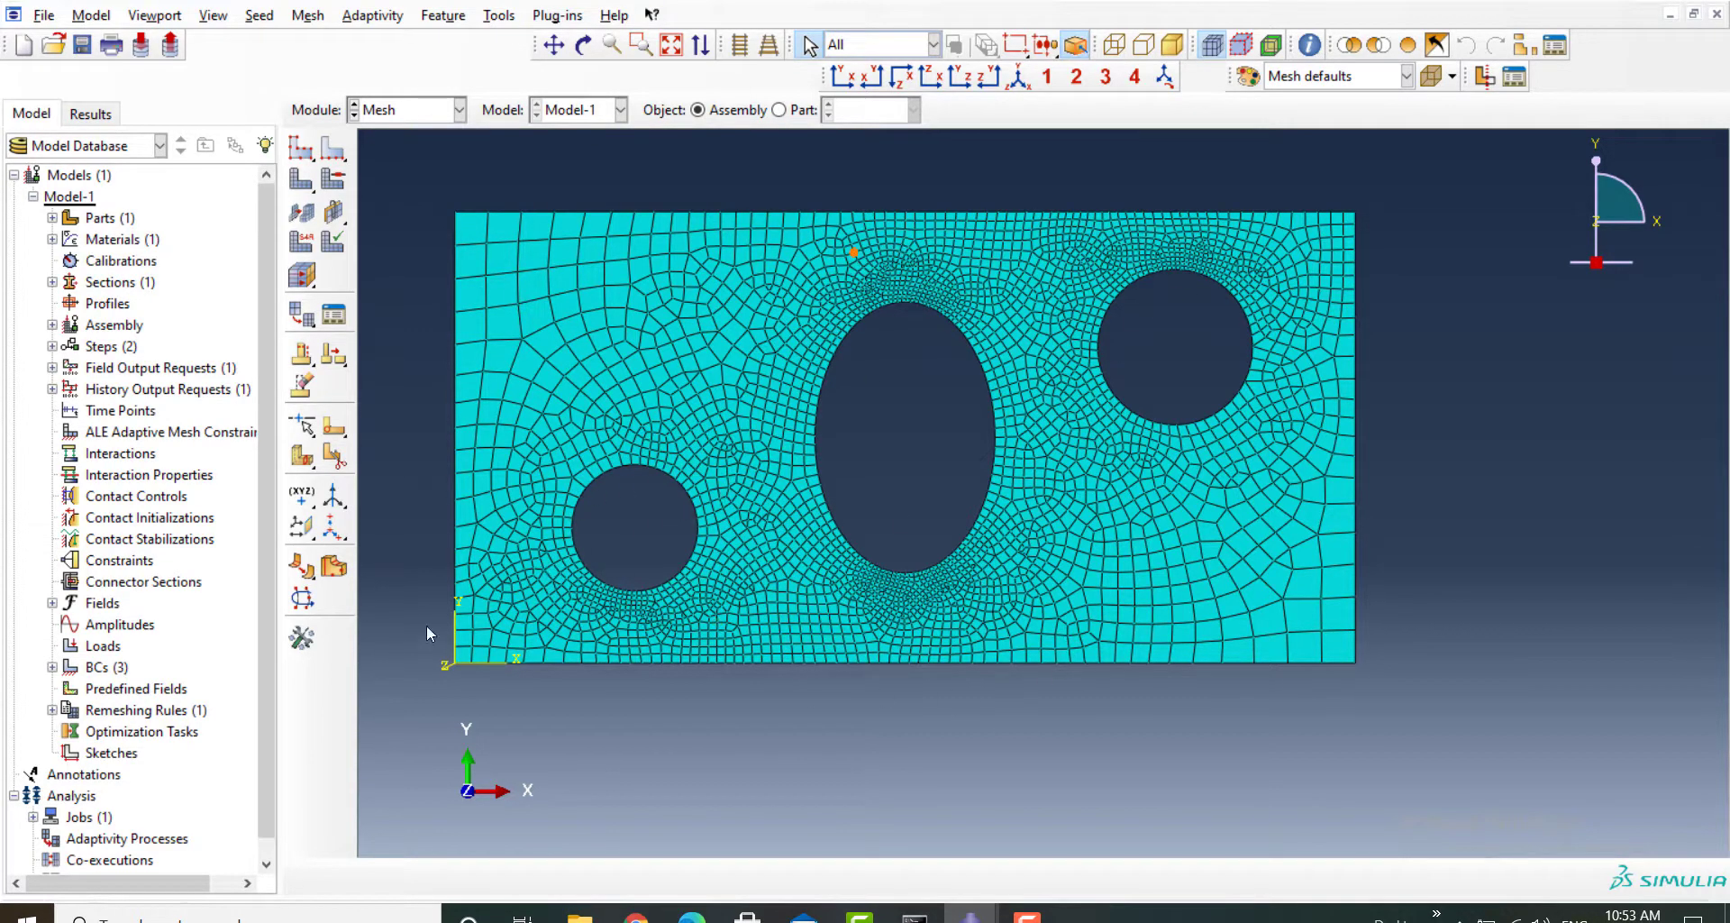
Step: Resubmit MeshRefine on the refined mesh, overwriting the old files, and open its results
left_click(388, 109)
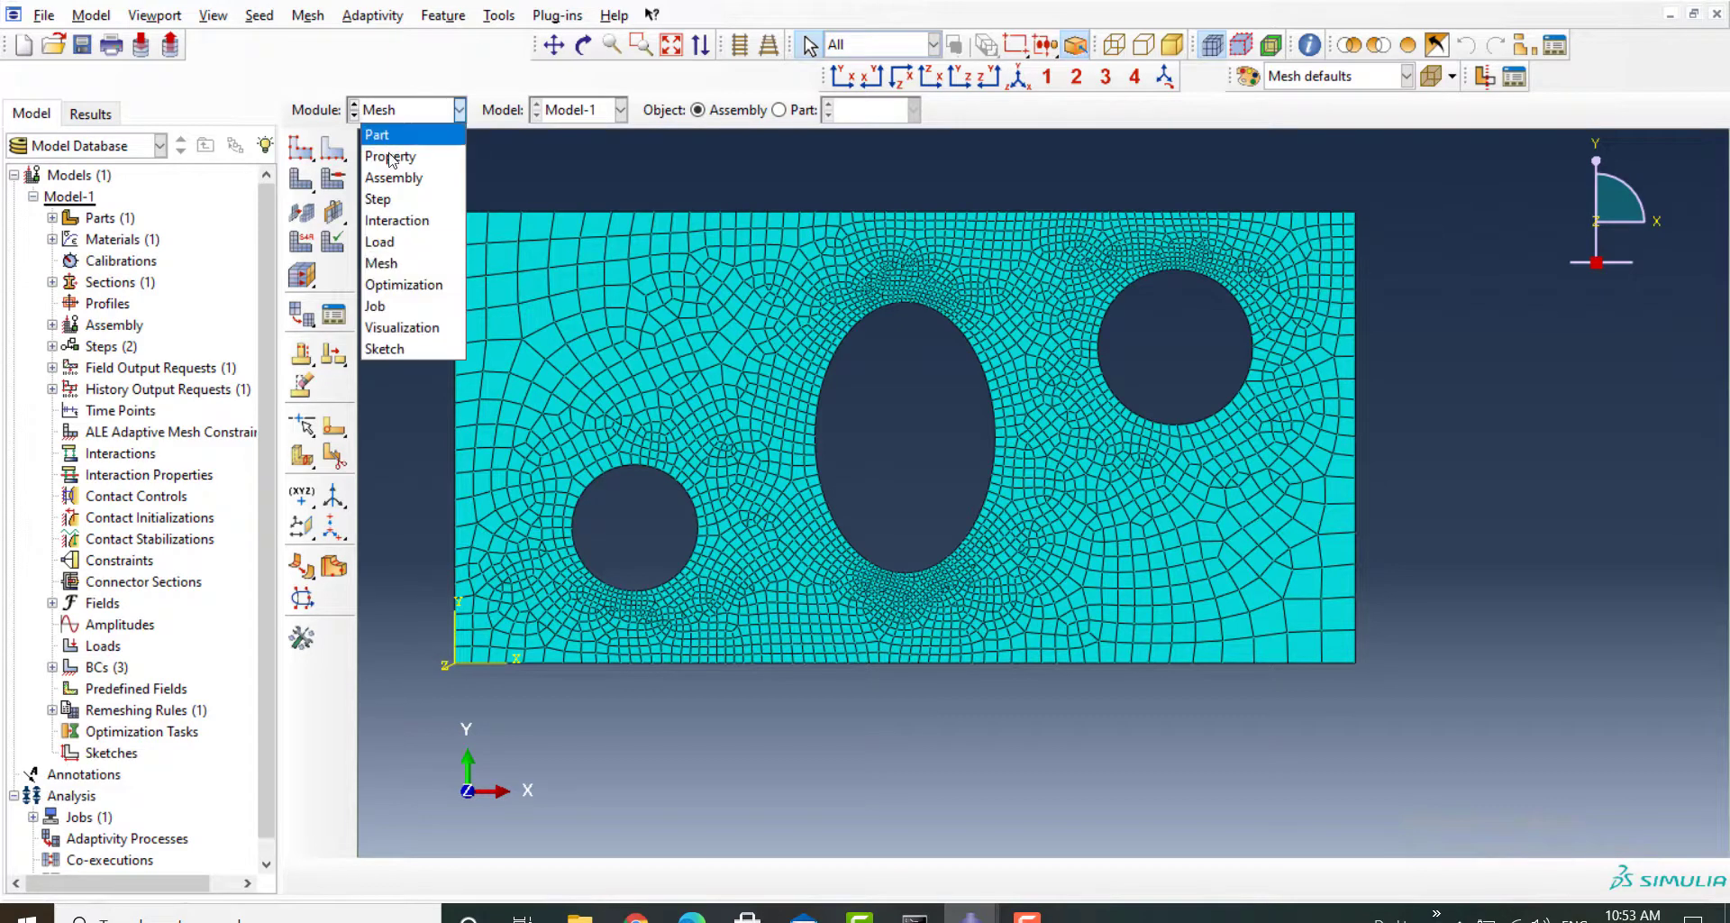
left_click(388, 311)
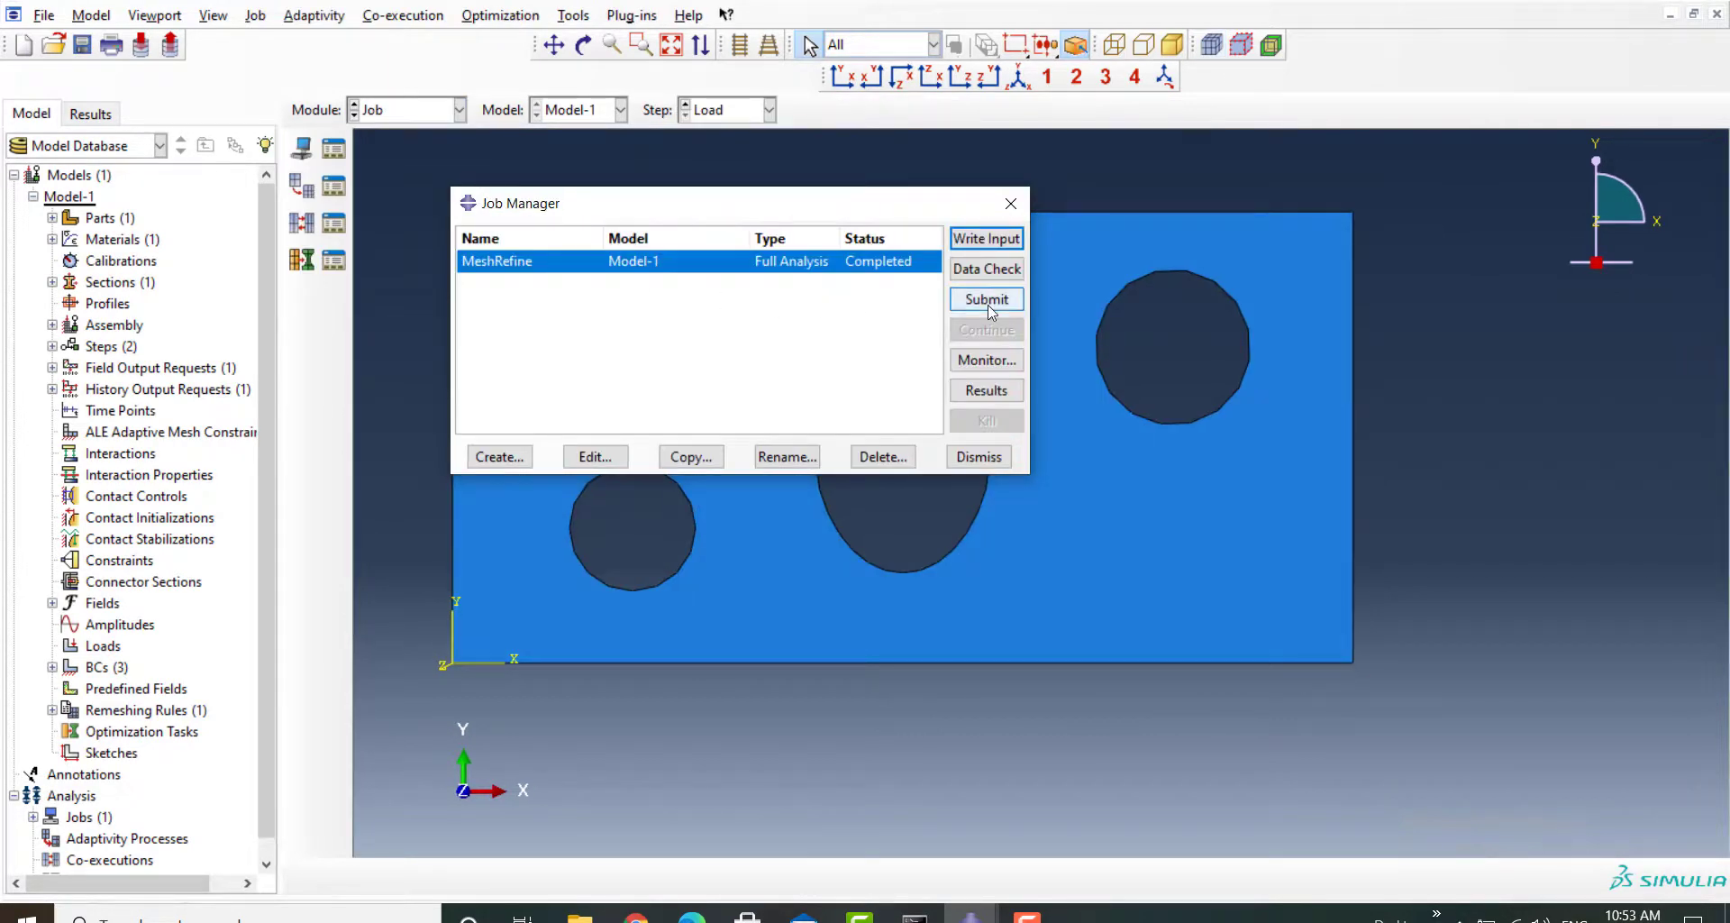
left_click(987, 300)
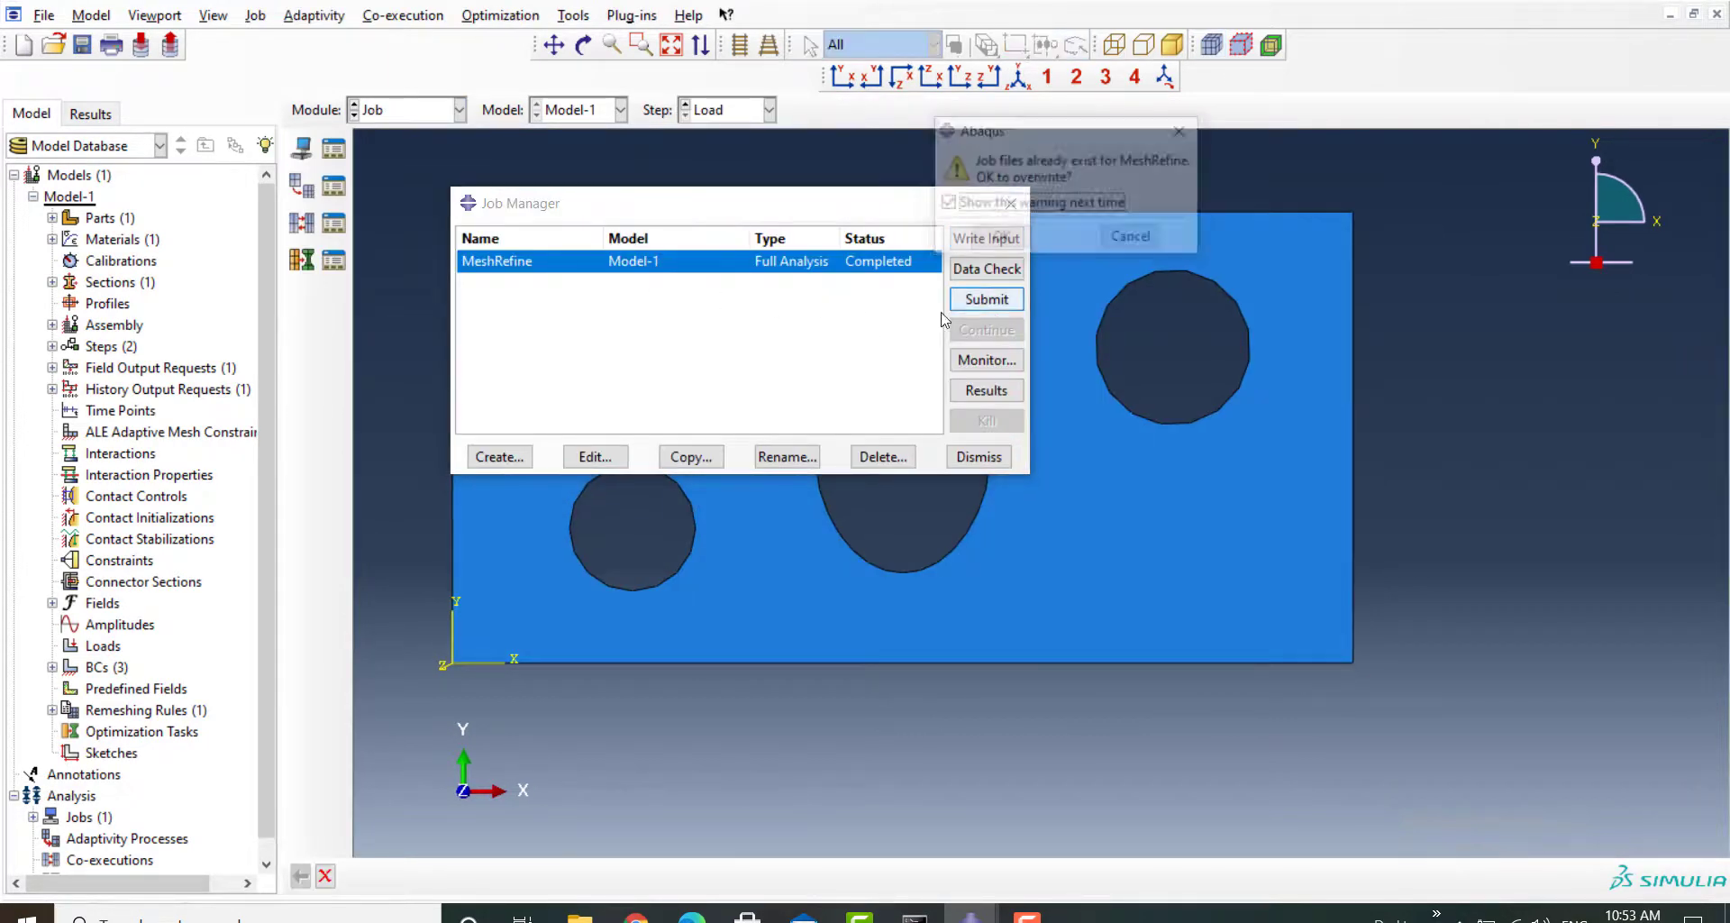
left_click(1001, 238)
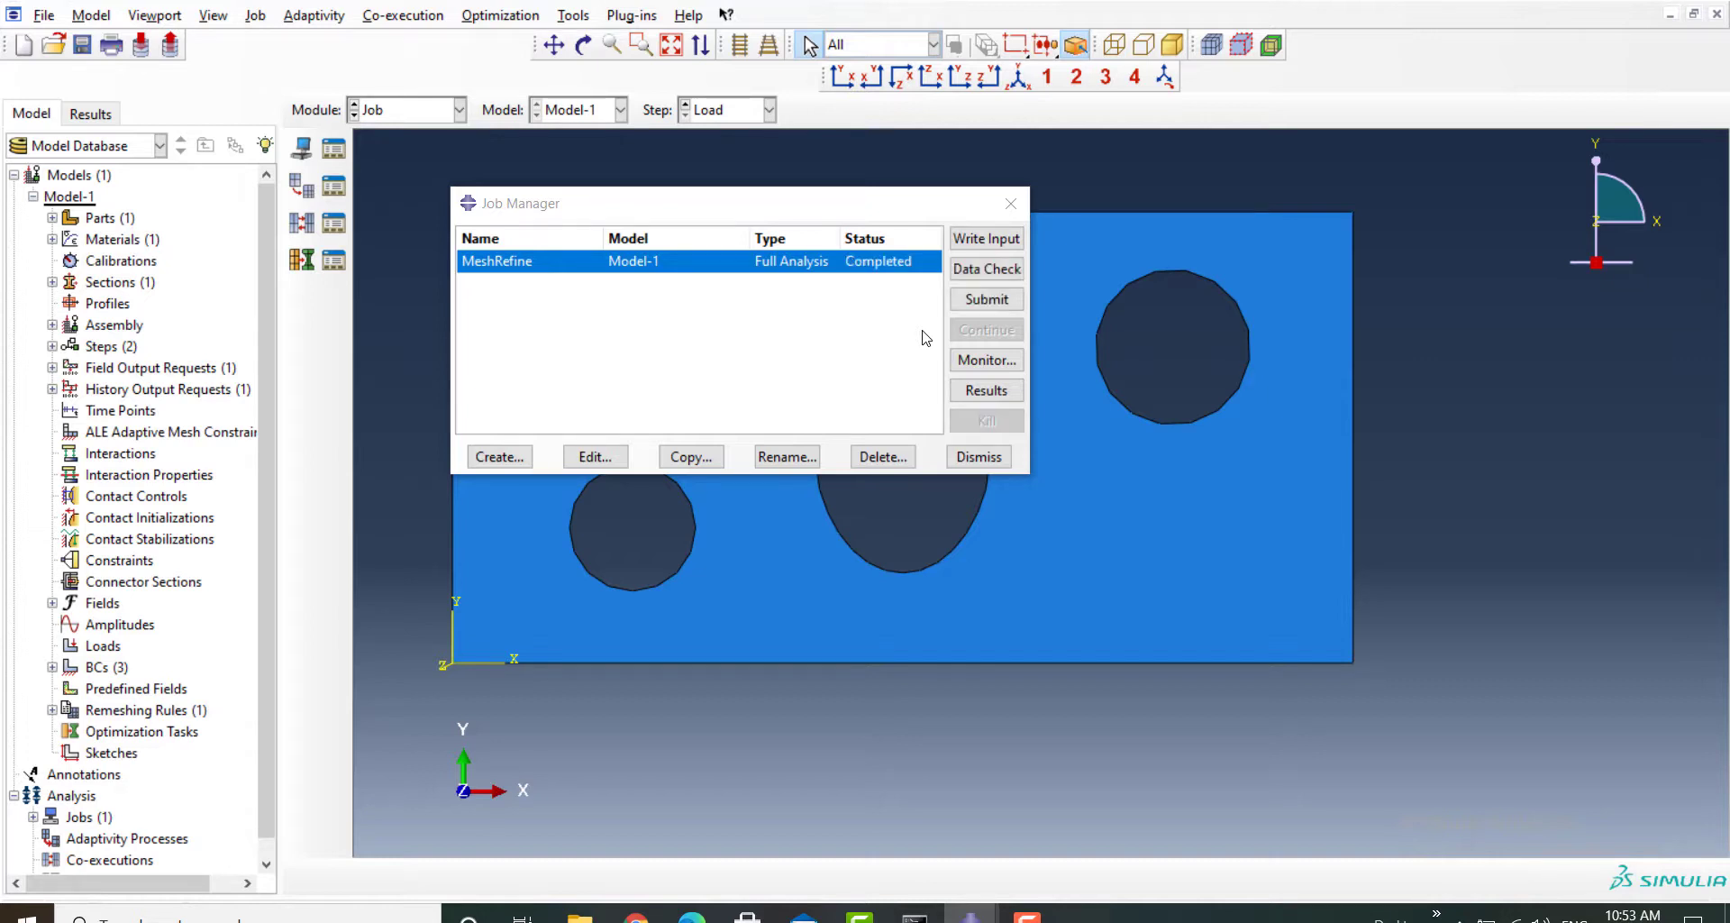
left_click(987, 390)
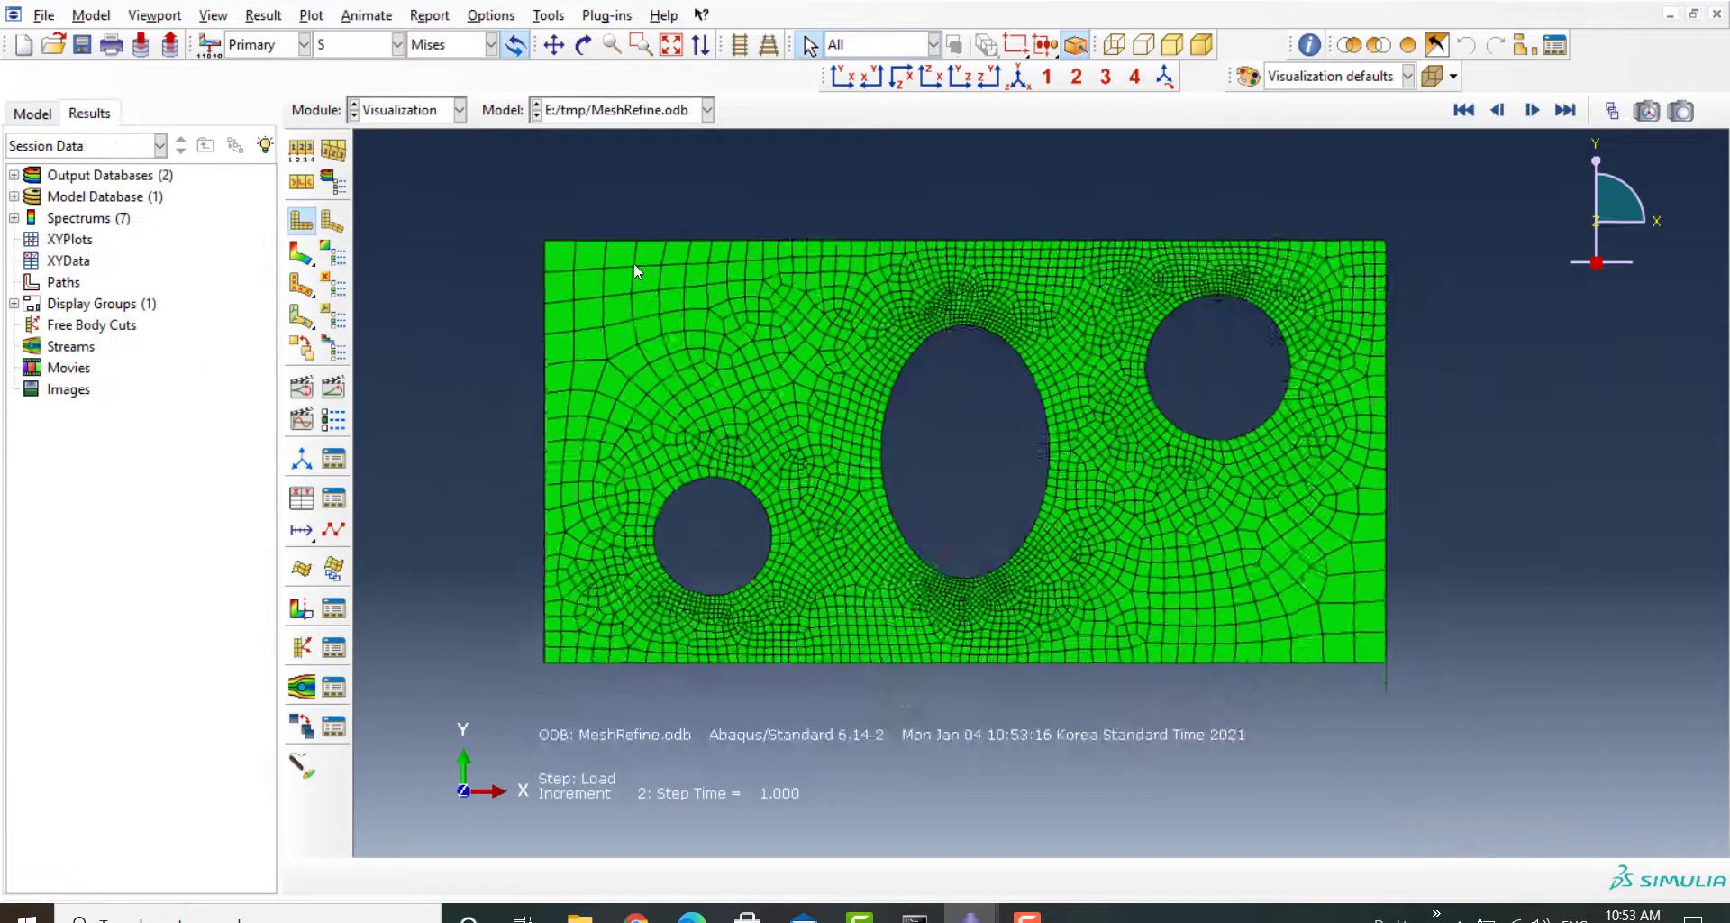
Step: Plot the refined-mesh Mises stress contour, peaking at 6.507e+02 at the elliptical hole
left_click(301, 254)
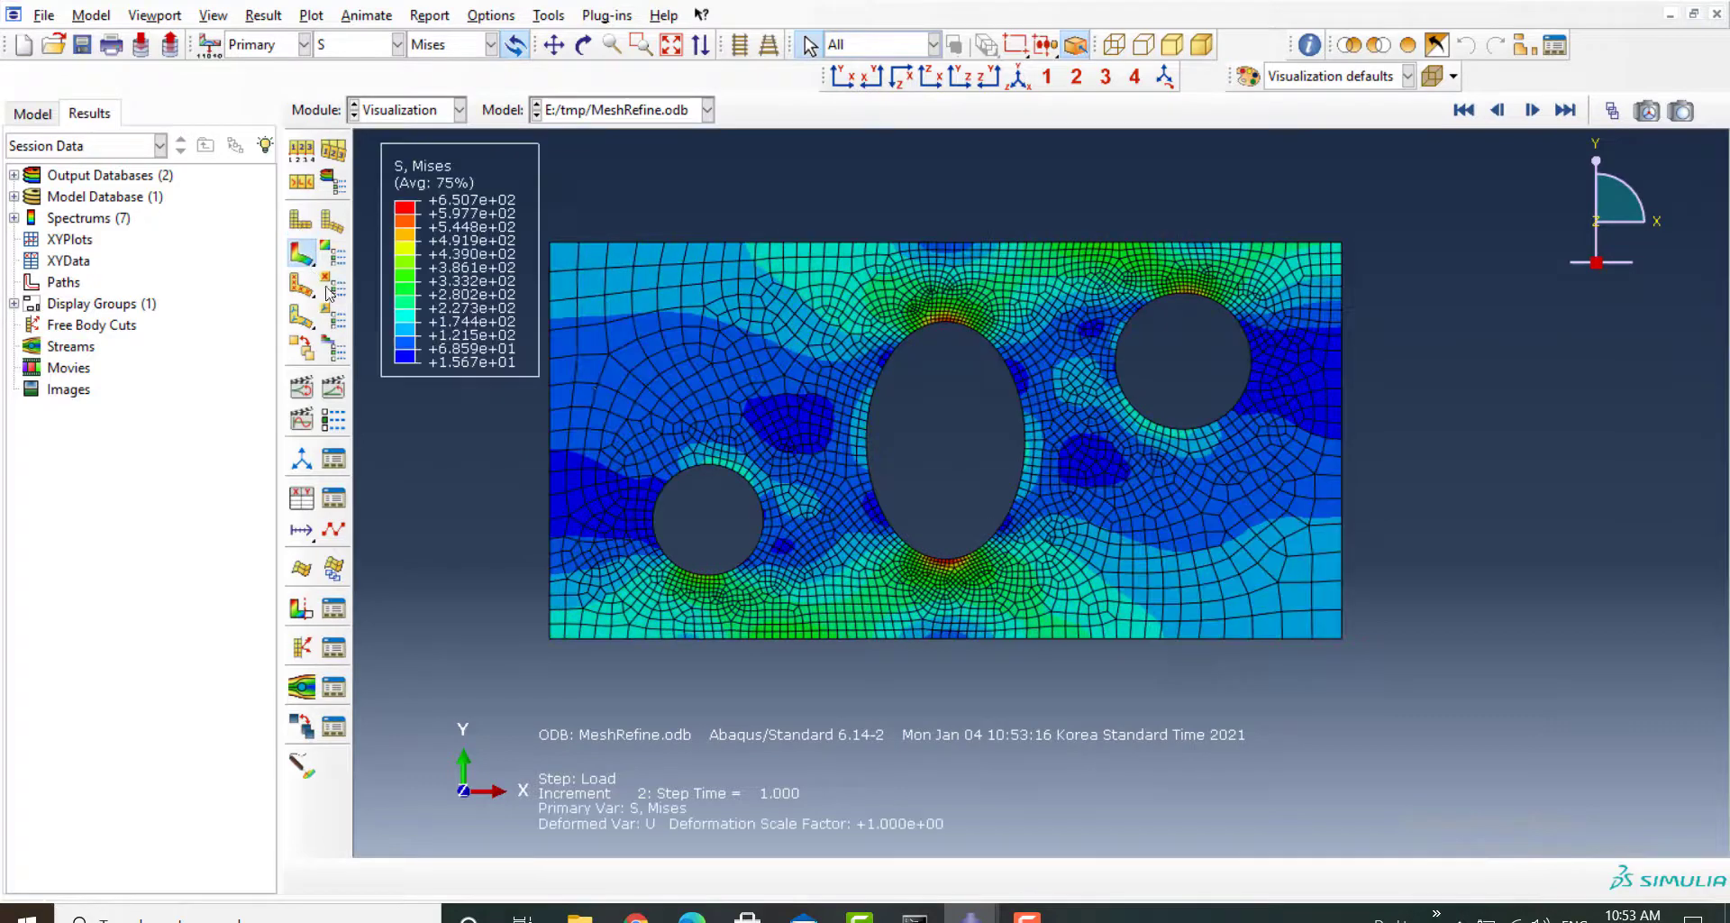
scroll(873, 624, "up", 1)
scroll(869, 631, "up", 1)
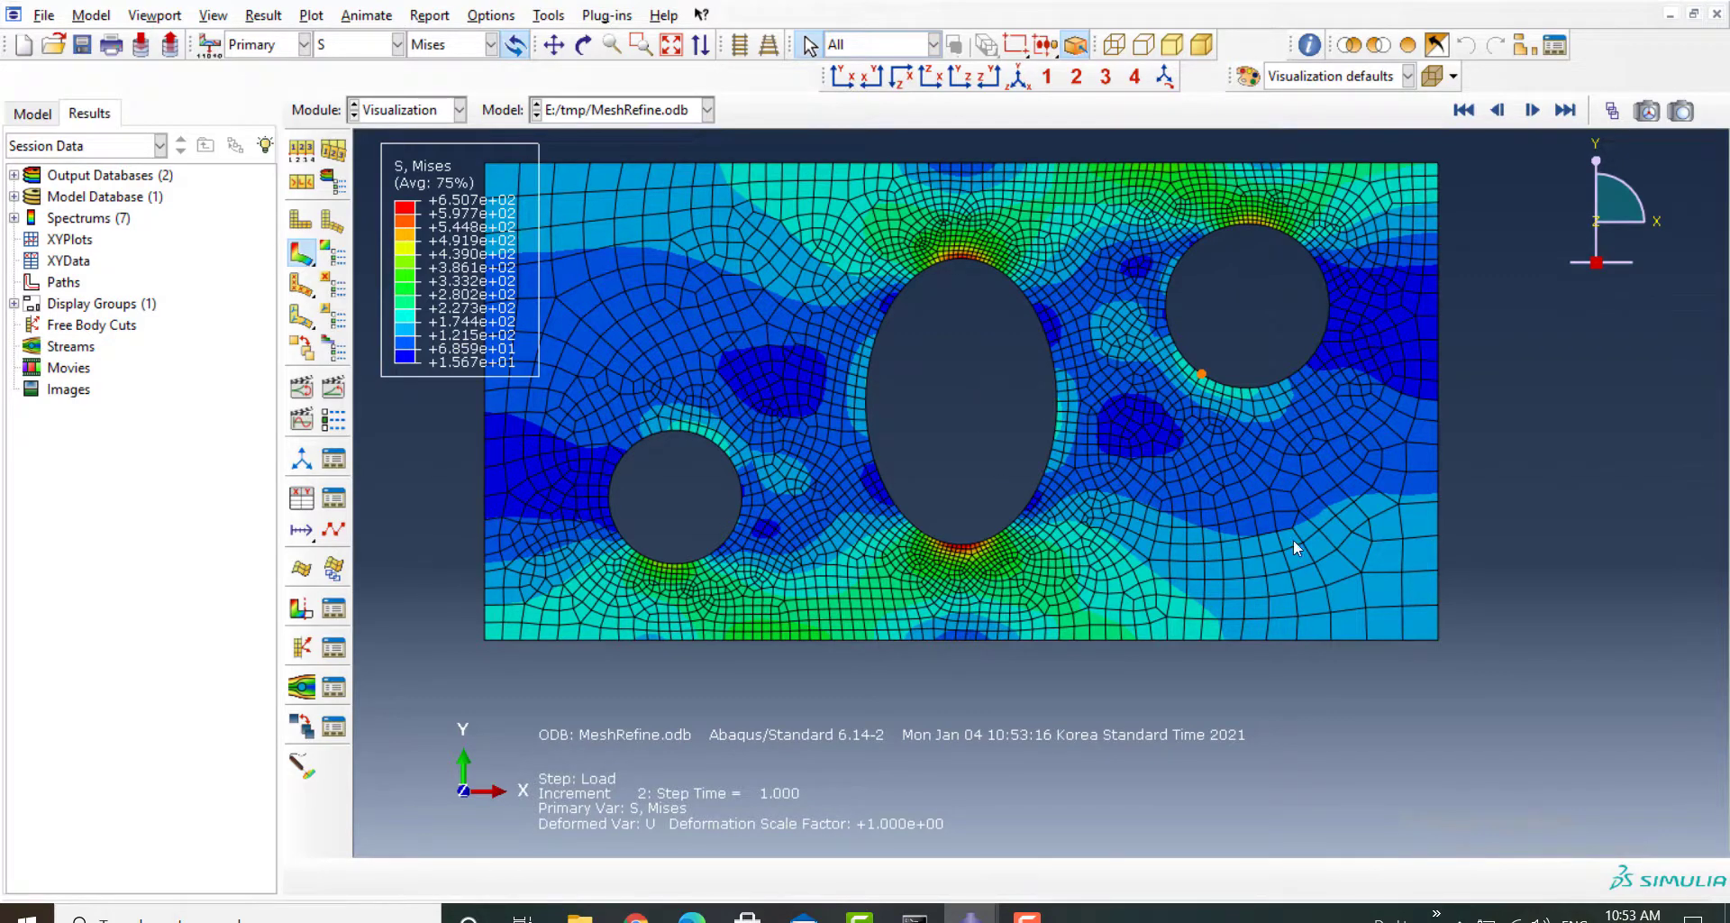
scroll(1302, 543, "down", 1)
scroll(1327, 548, "down", 1)
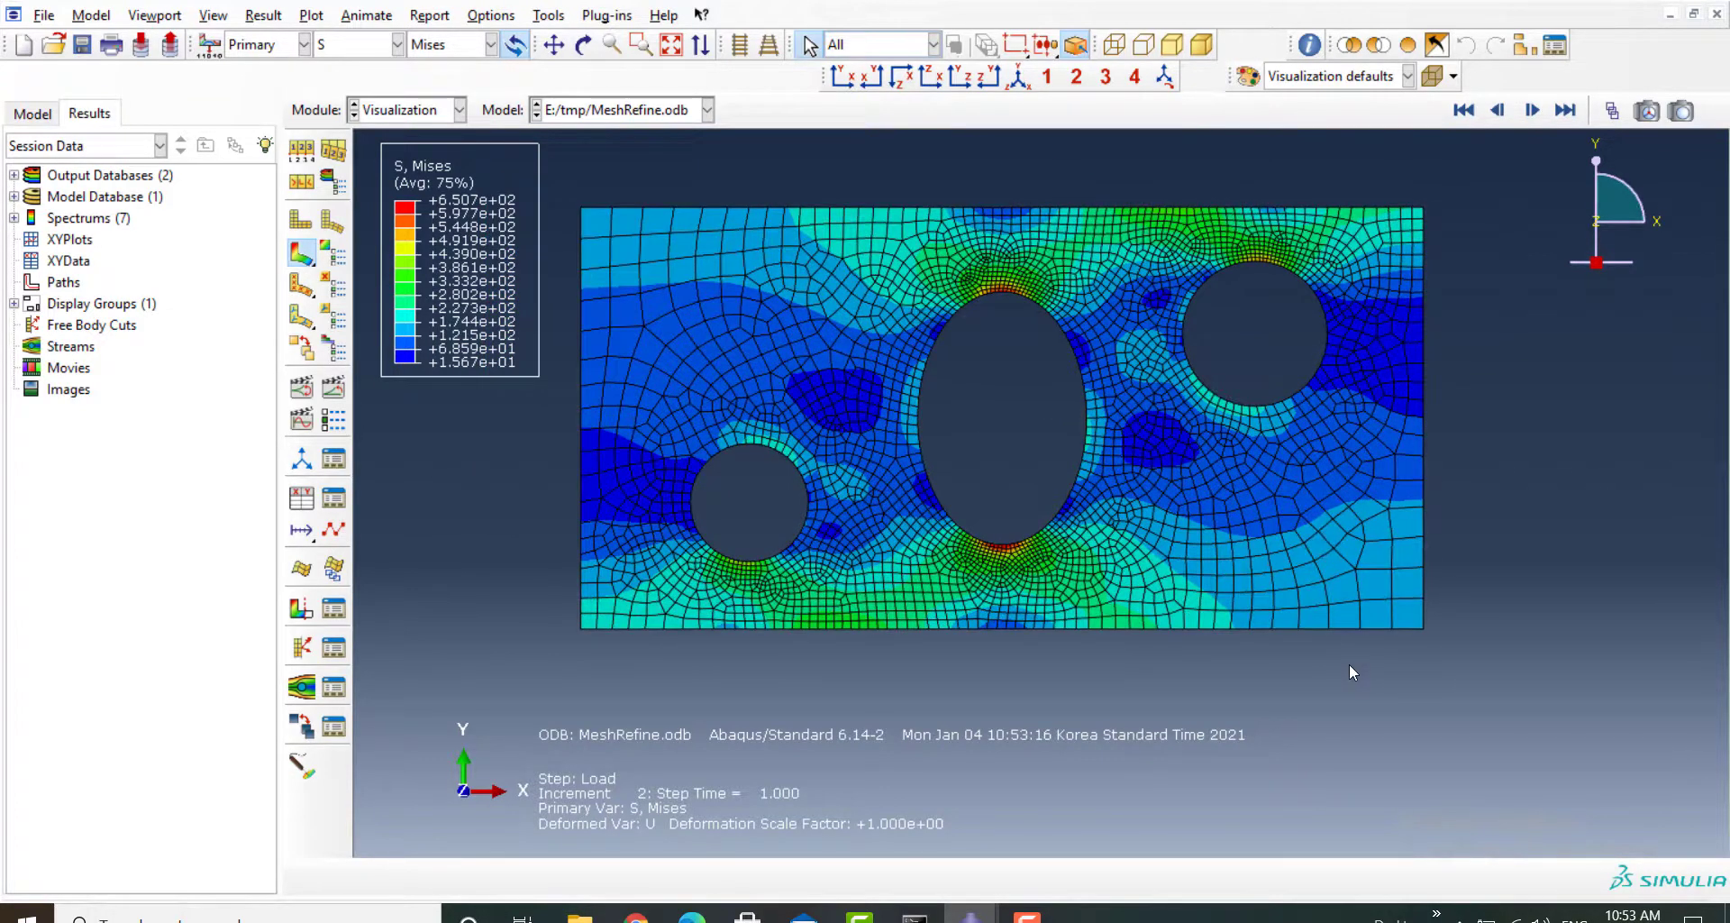